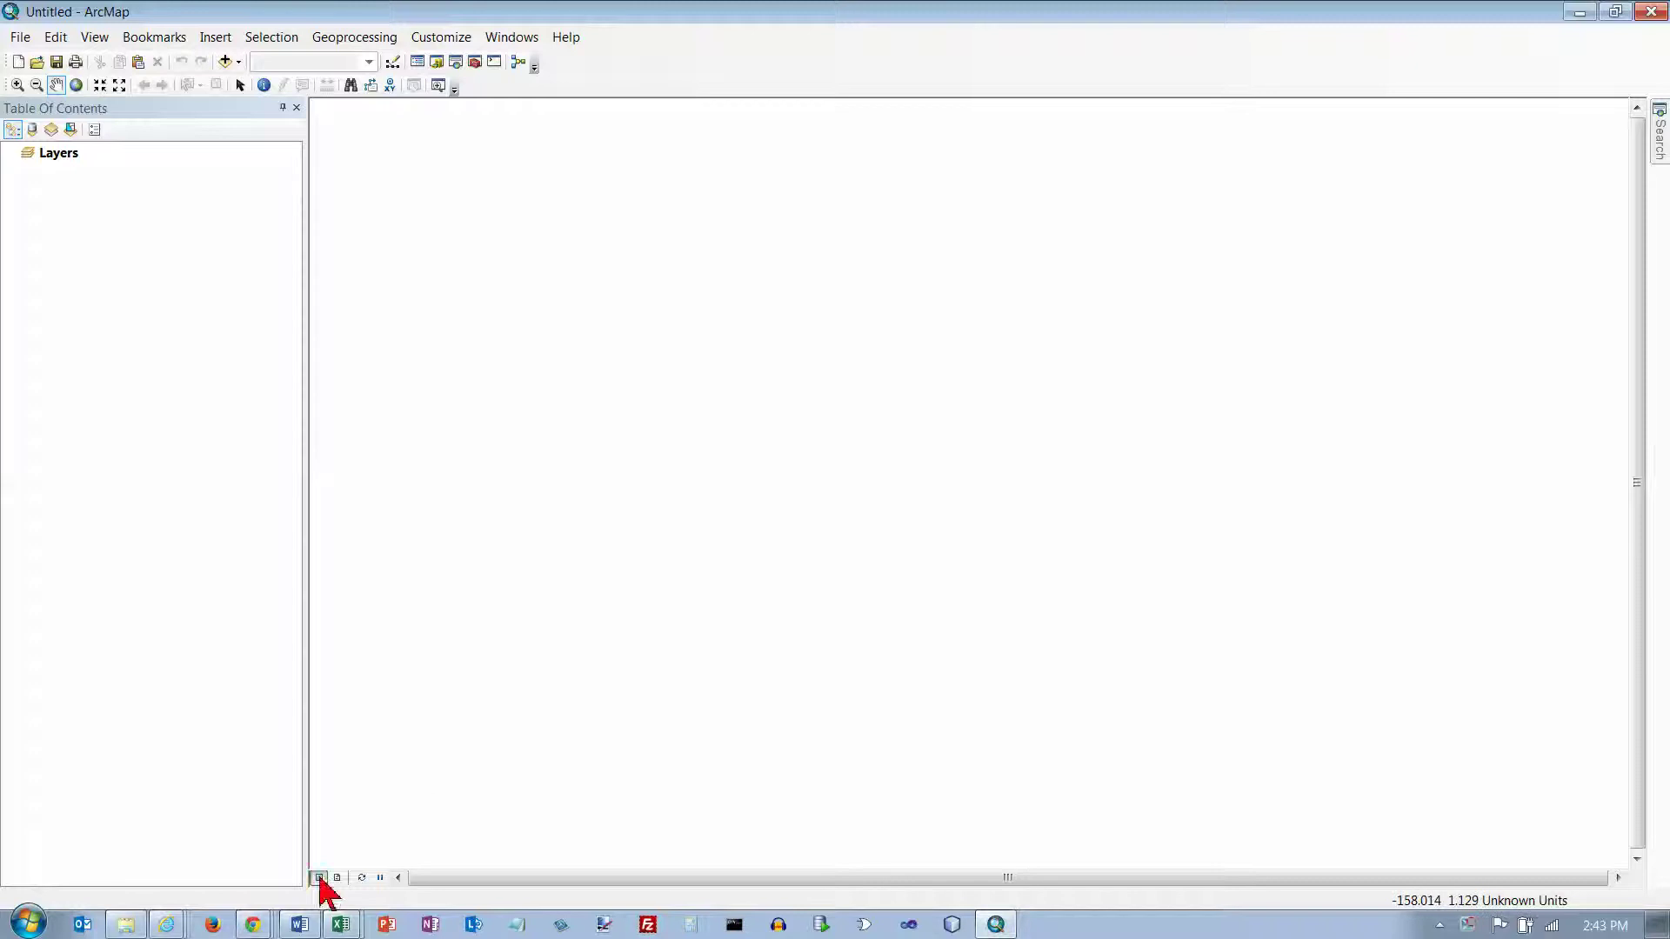
# Switch to the SPC Utilities page in Chrome and begin a state plane zone search by county.
pyautogui.moveTo(261, 928)
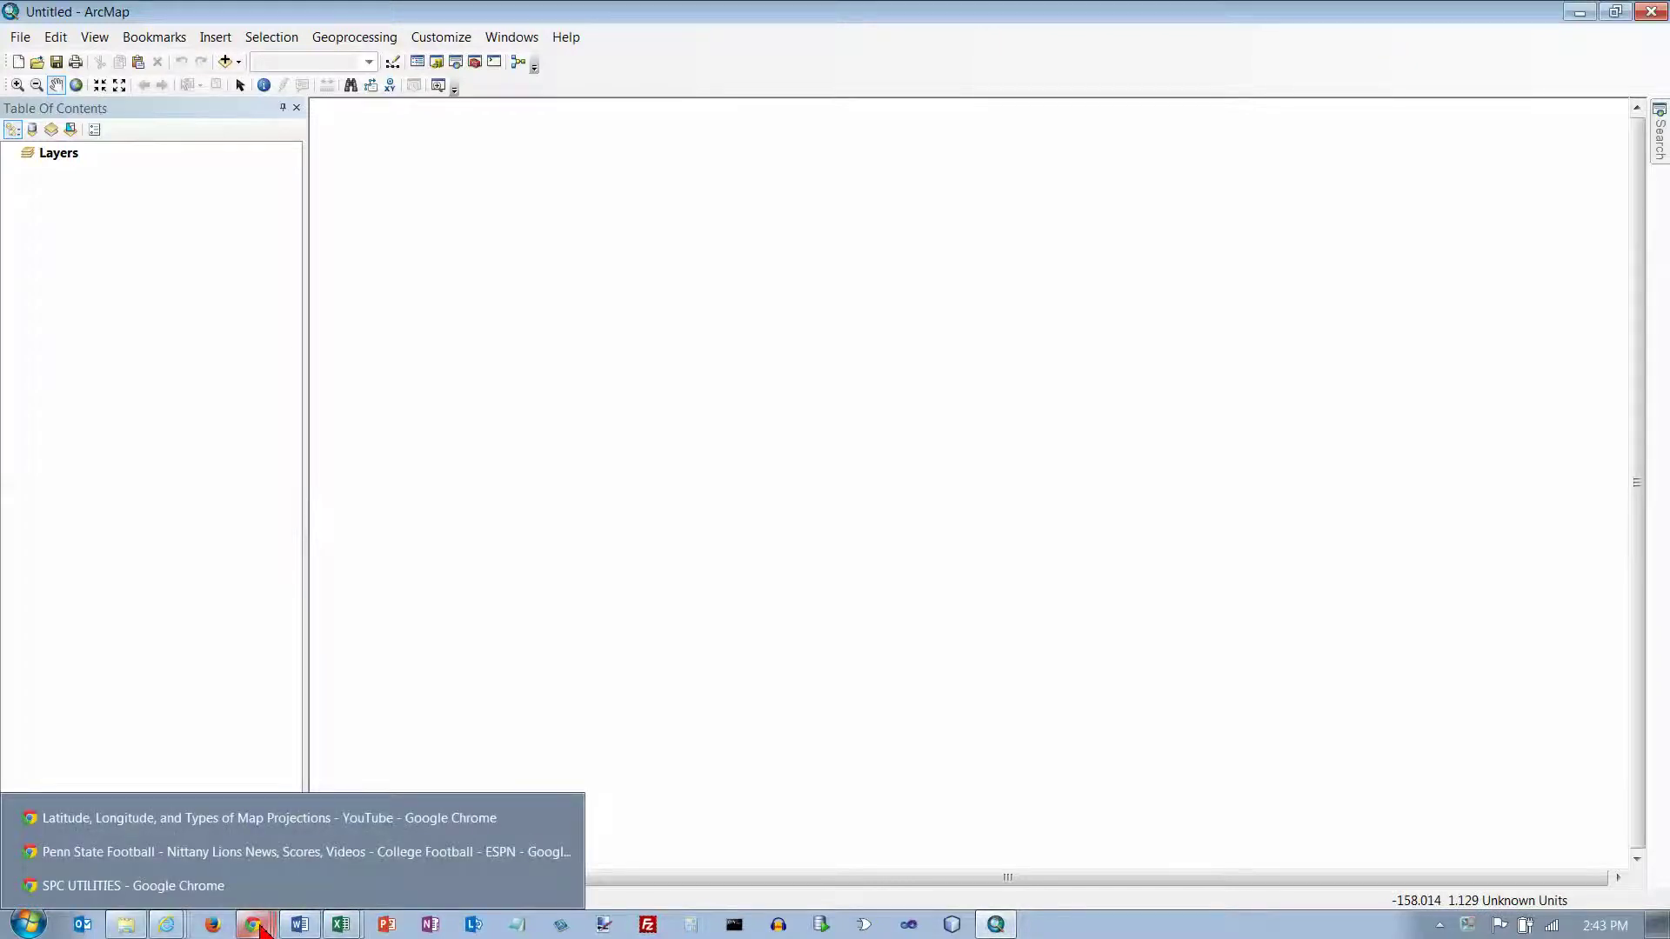
pyautogui.click(193, 888)
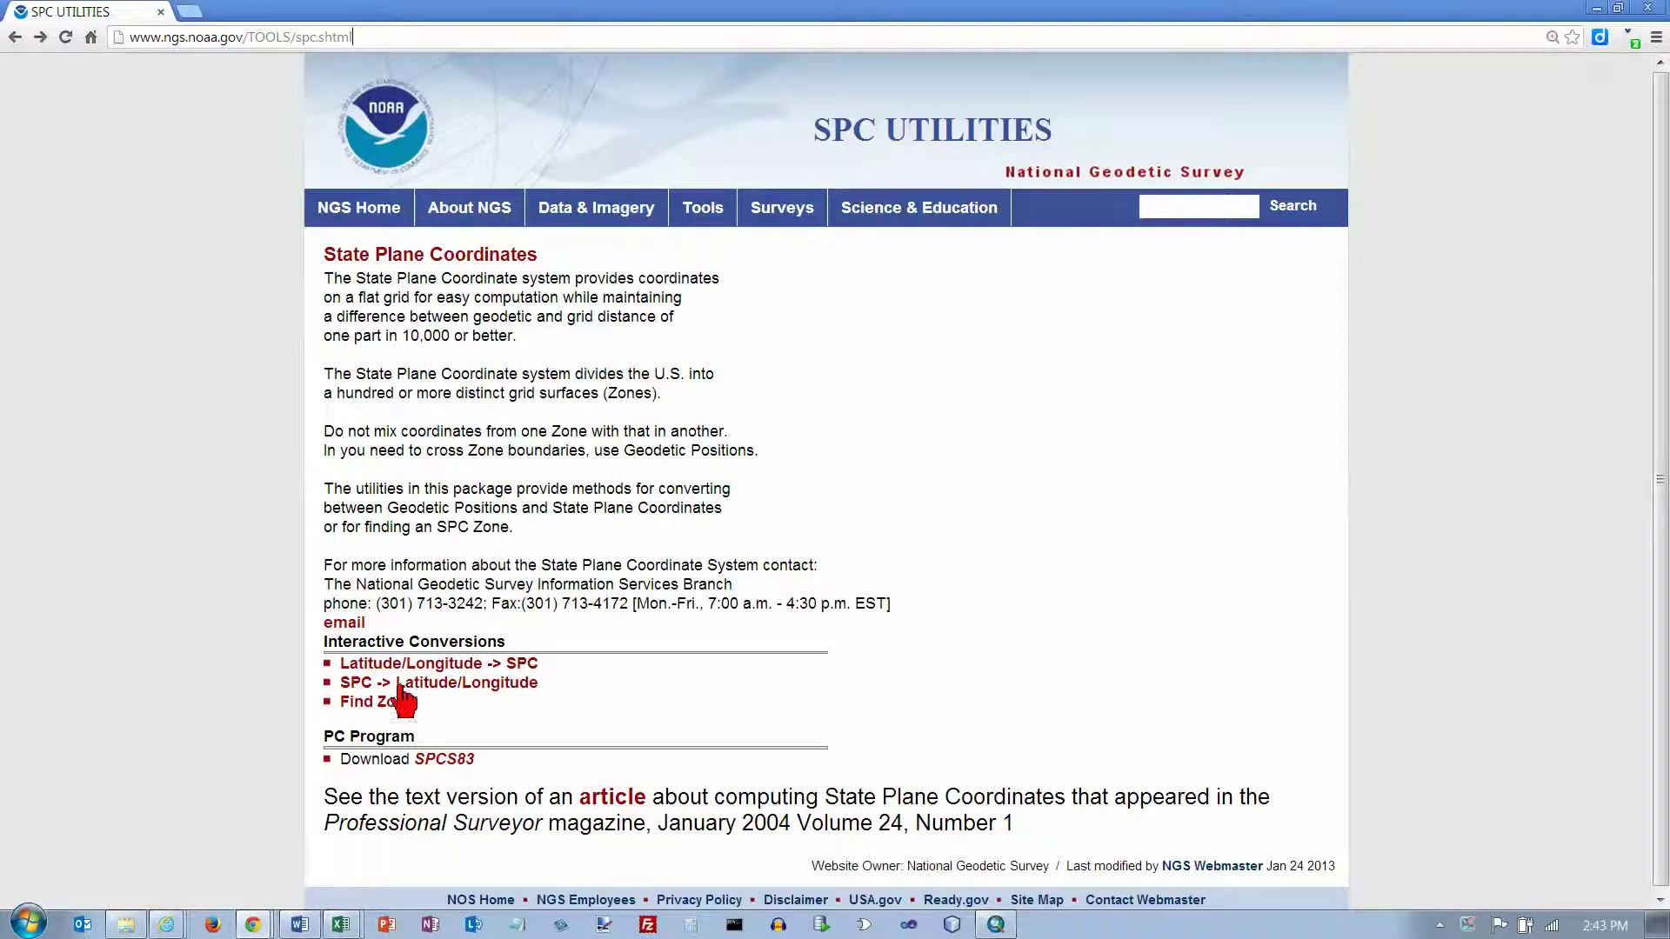
pyautogui.click(388, 704)
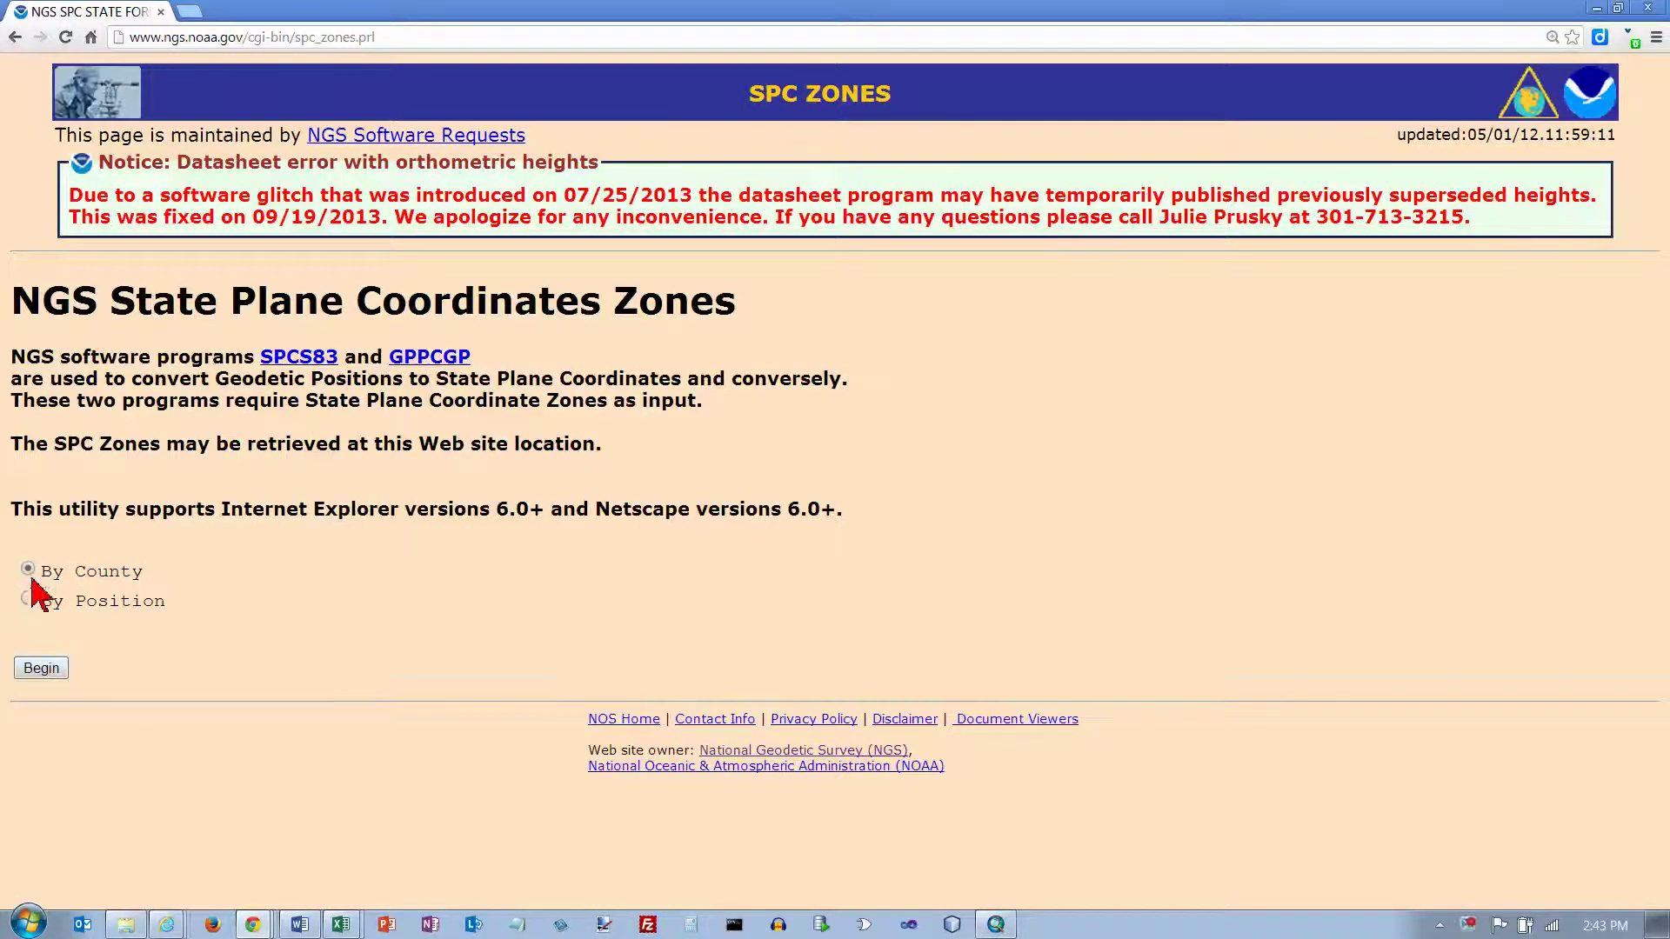
pyautogui.click(43, 669)
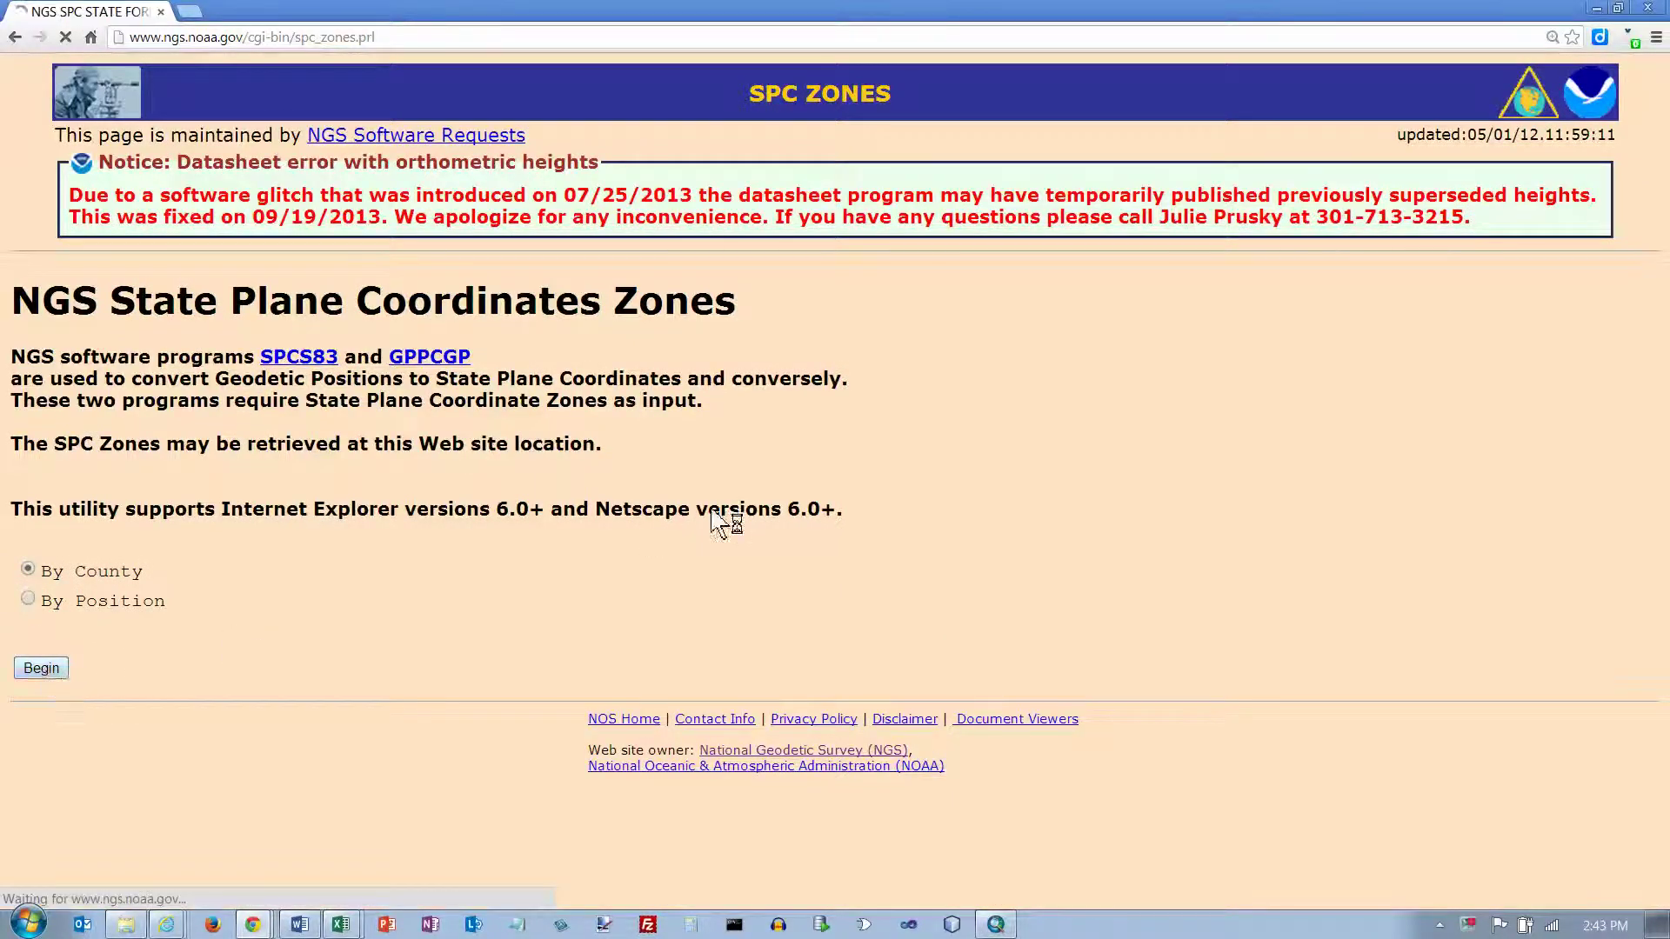
# Retrieve the NAD83 state plane zone for Allegheny County, Pennsylvania.
pyautogui.scroll(-5, 155, 404)
pyautogui.click(87, 396)
pyautogui.click(45, 488)
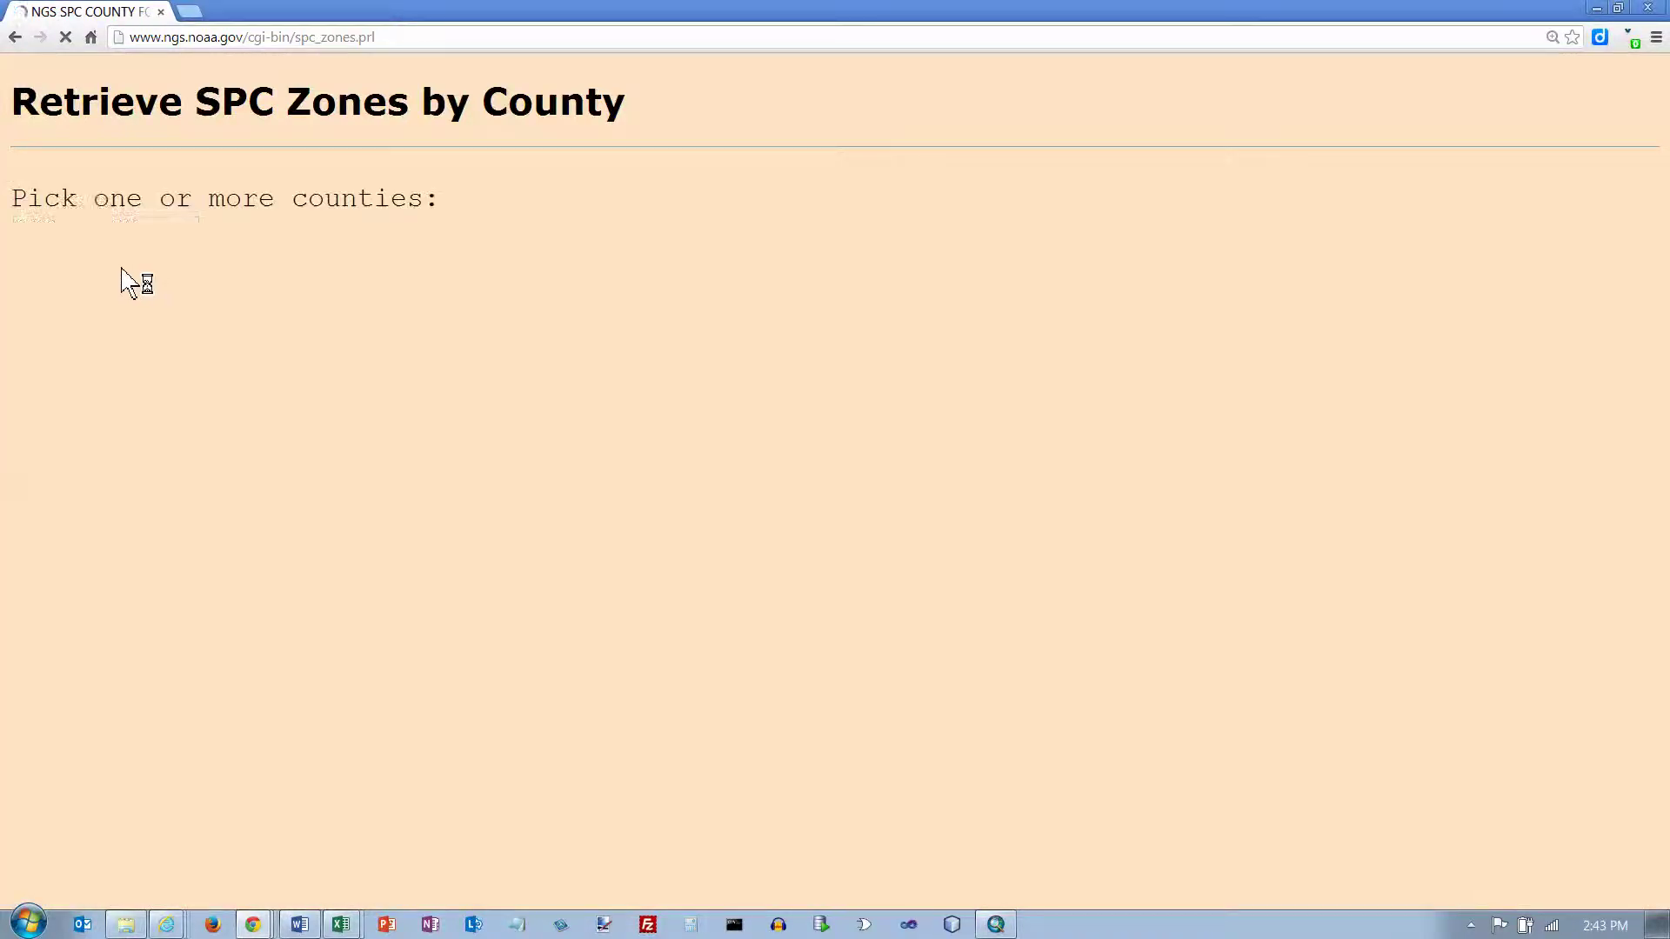
pyautogui.click(112, 275)
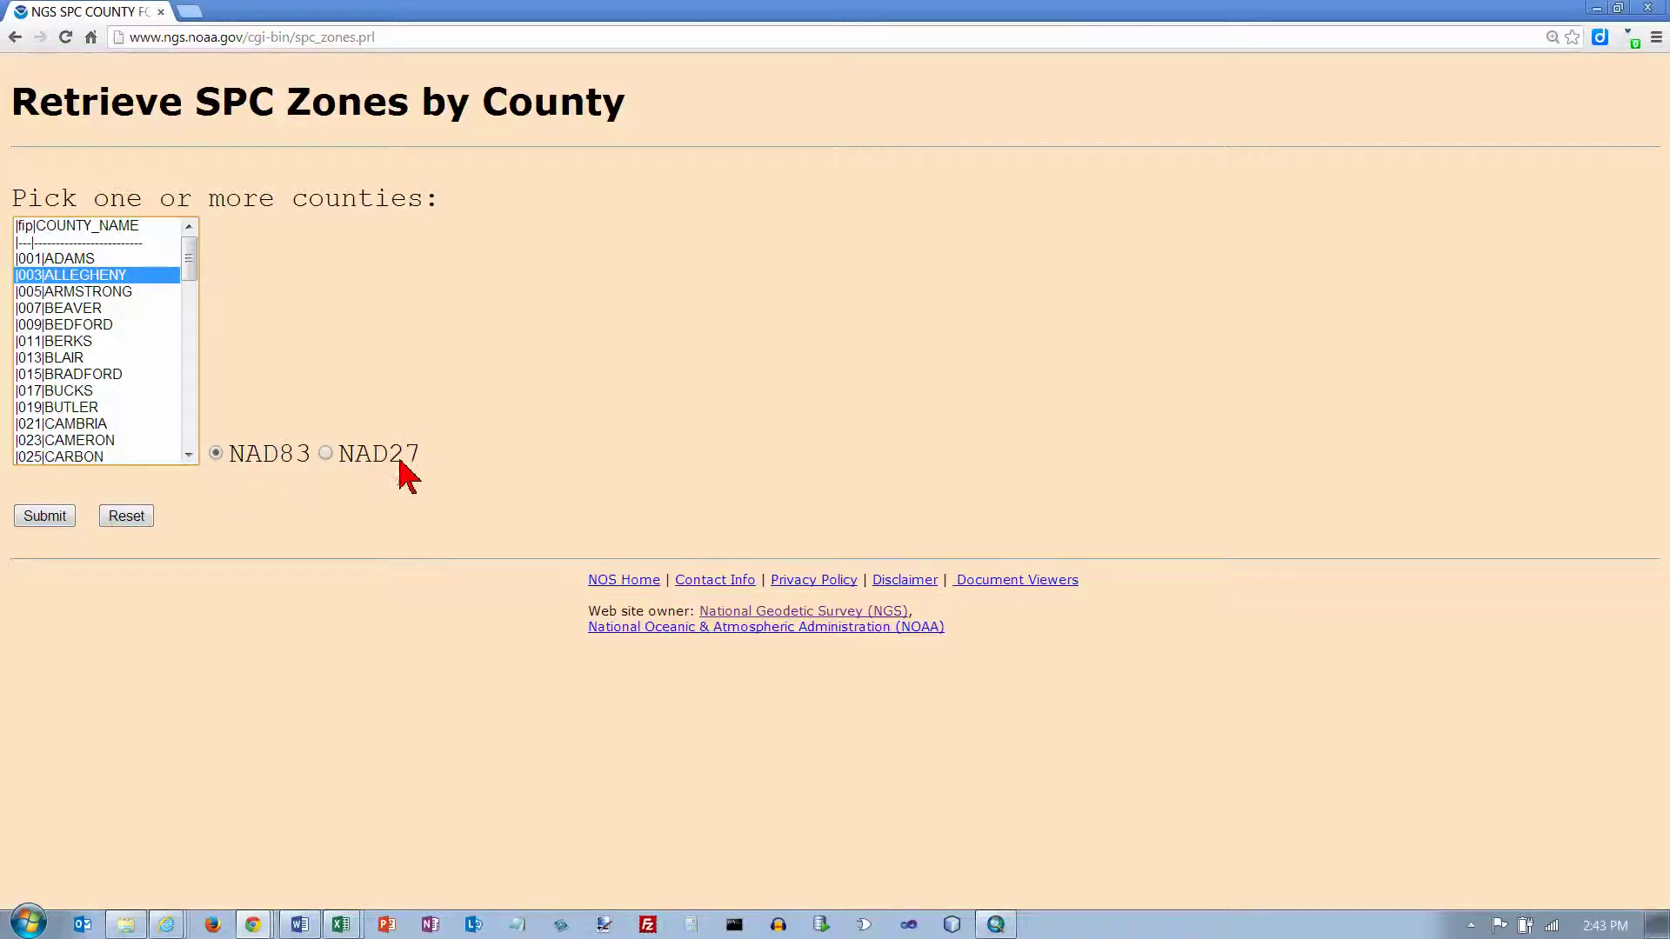
pyautogui.click(61, 520)
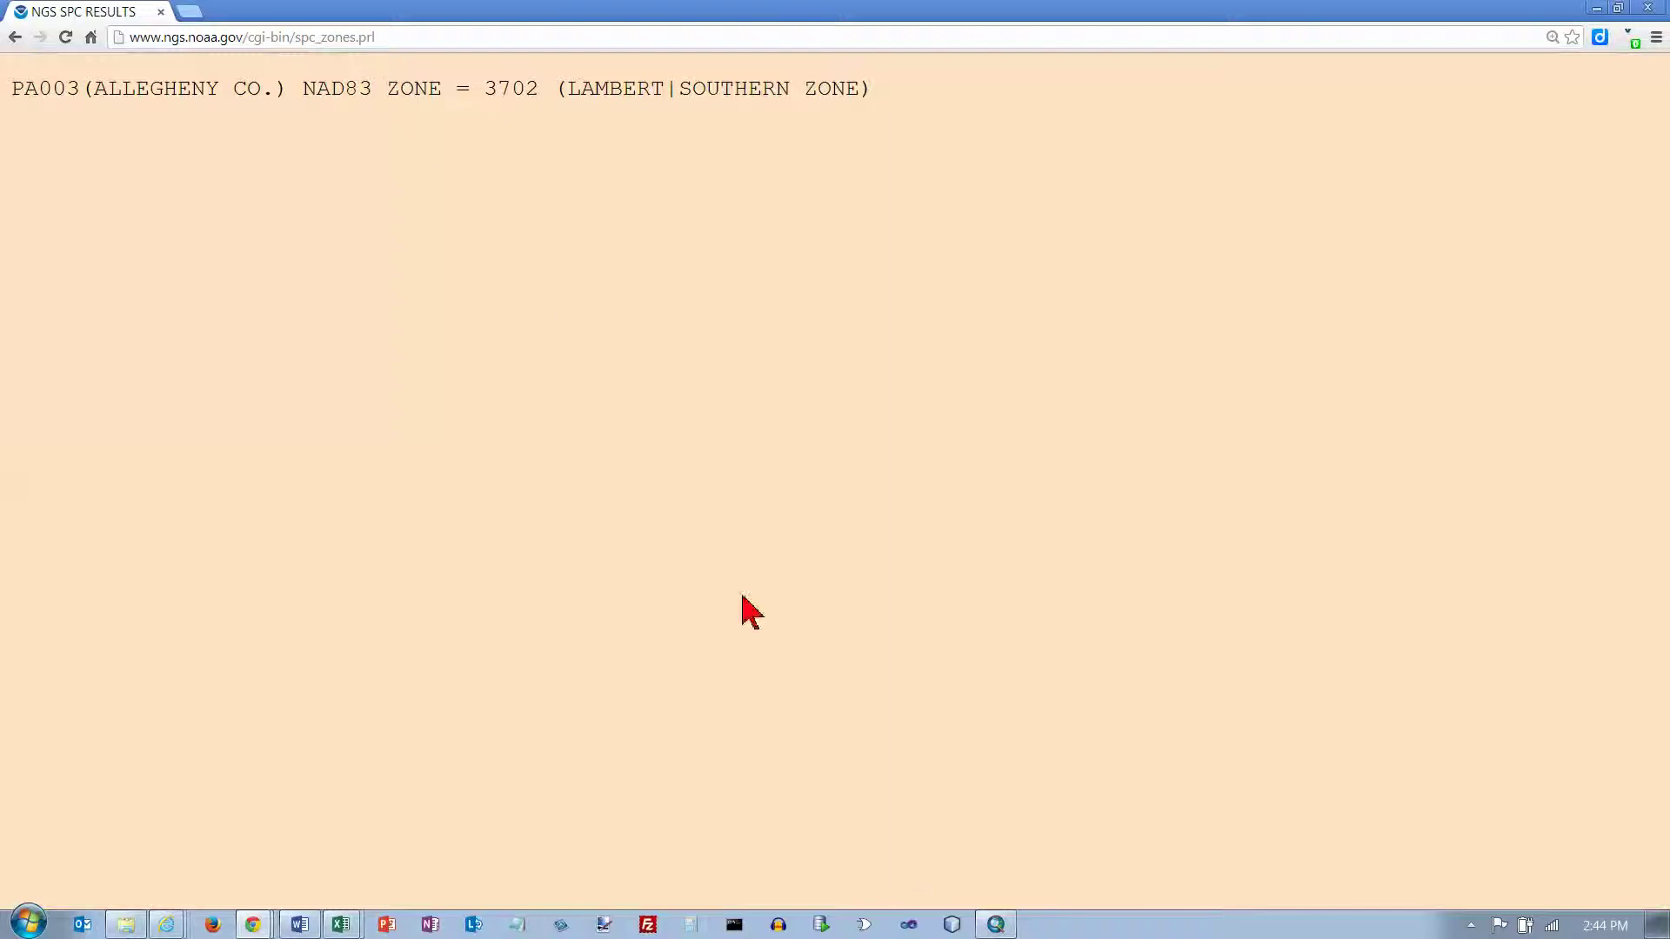
# Switch to ArcMap and add the Munic feature class from AlleghenyCounty.gdb to the map.
pyautogui.click(996, 925)
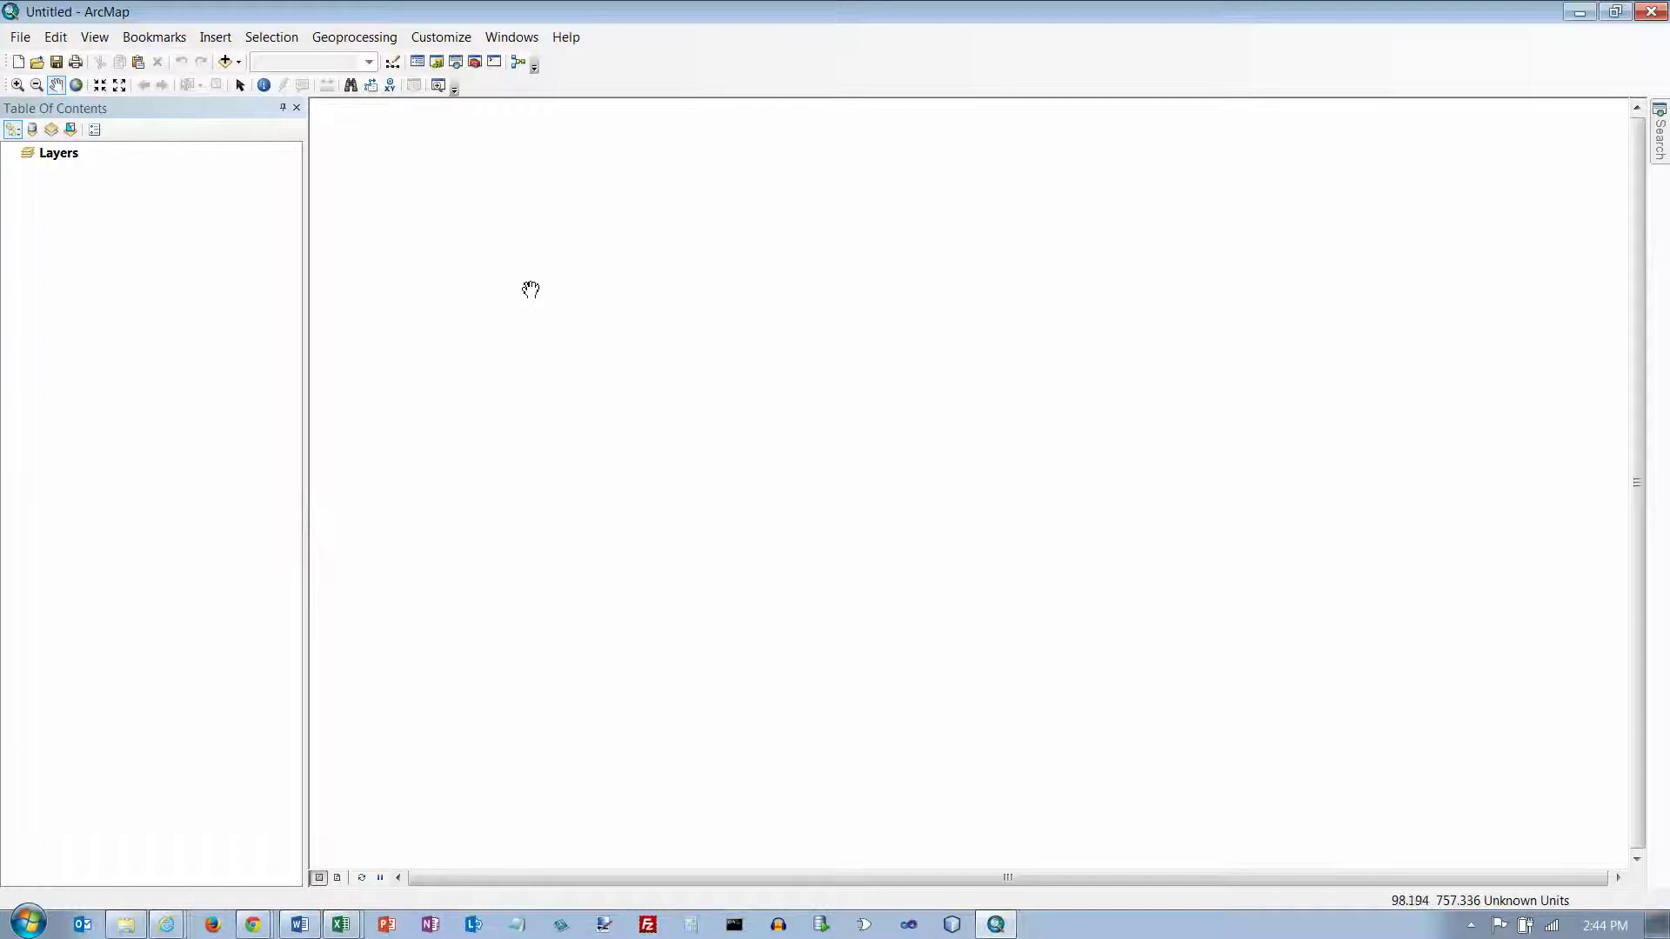
pyautogui.click(225, 61)
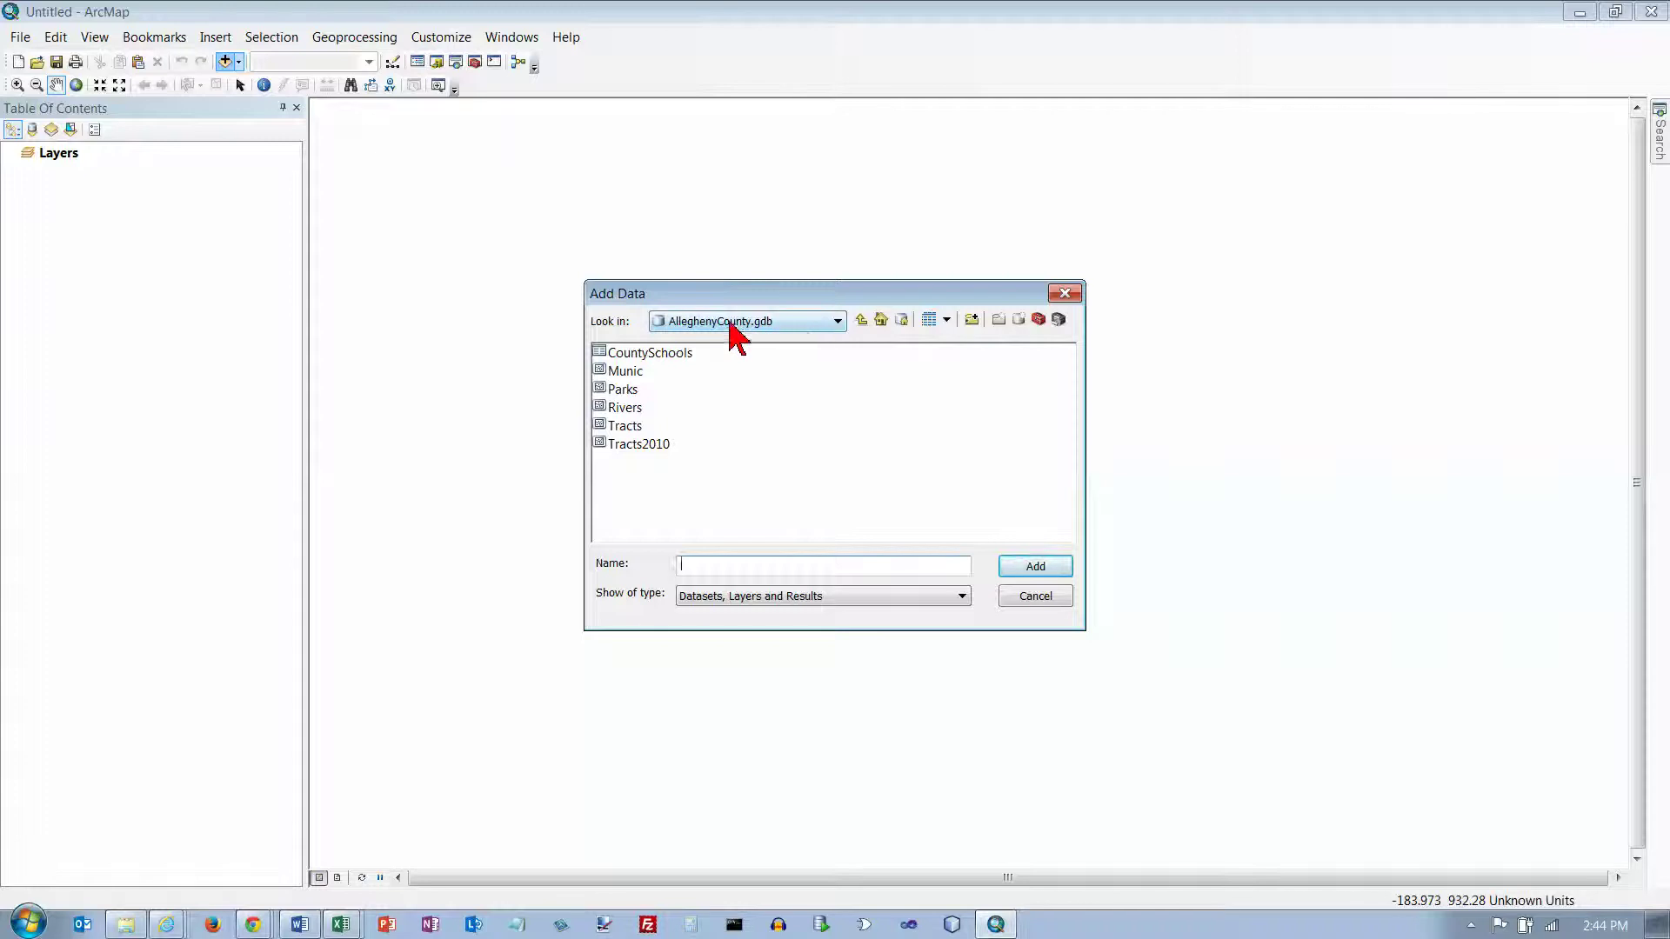
pyautogui.click(838, 322)
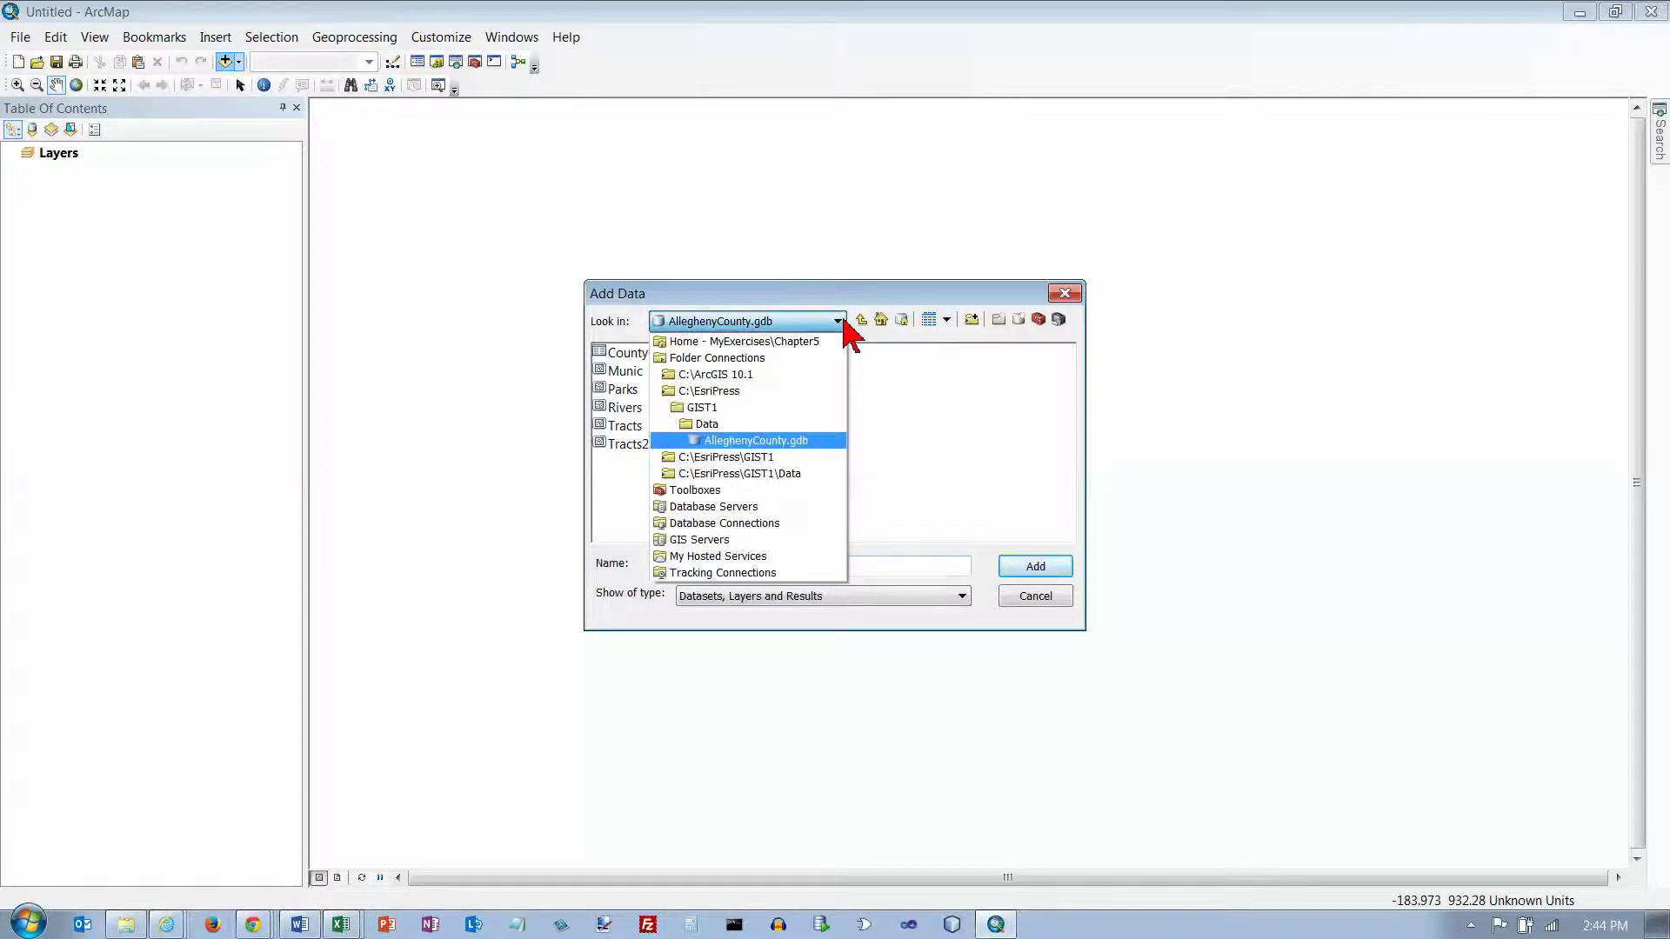
pyautogui.click(747, 445)
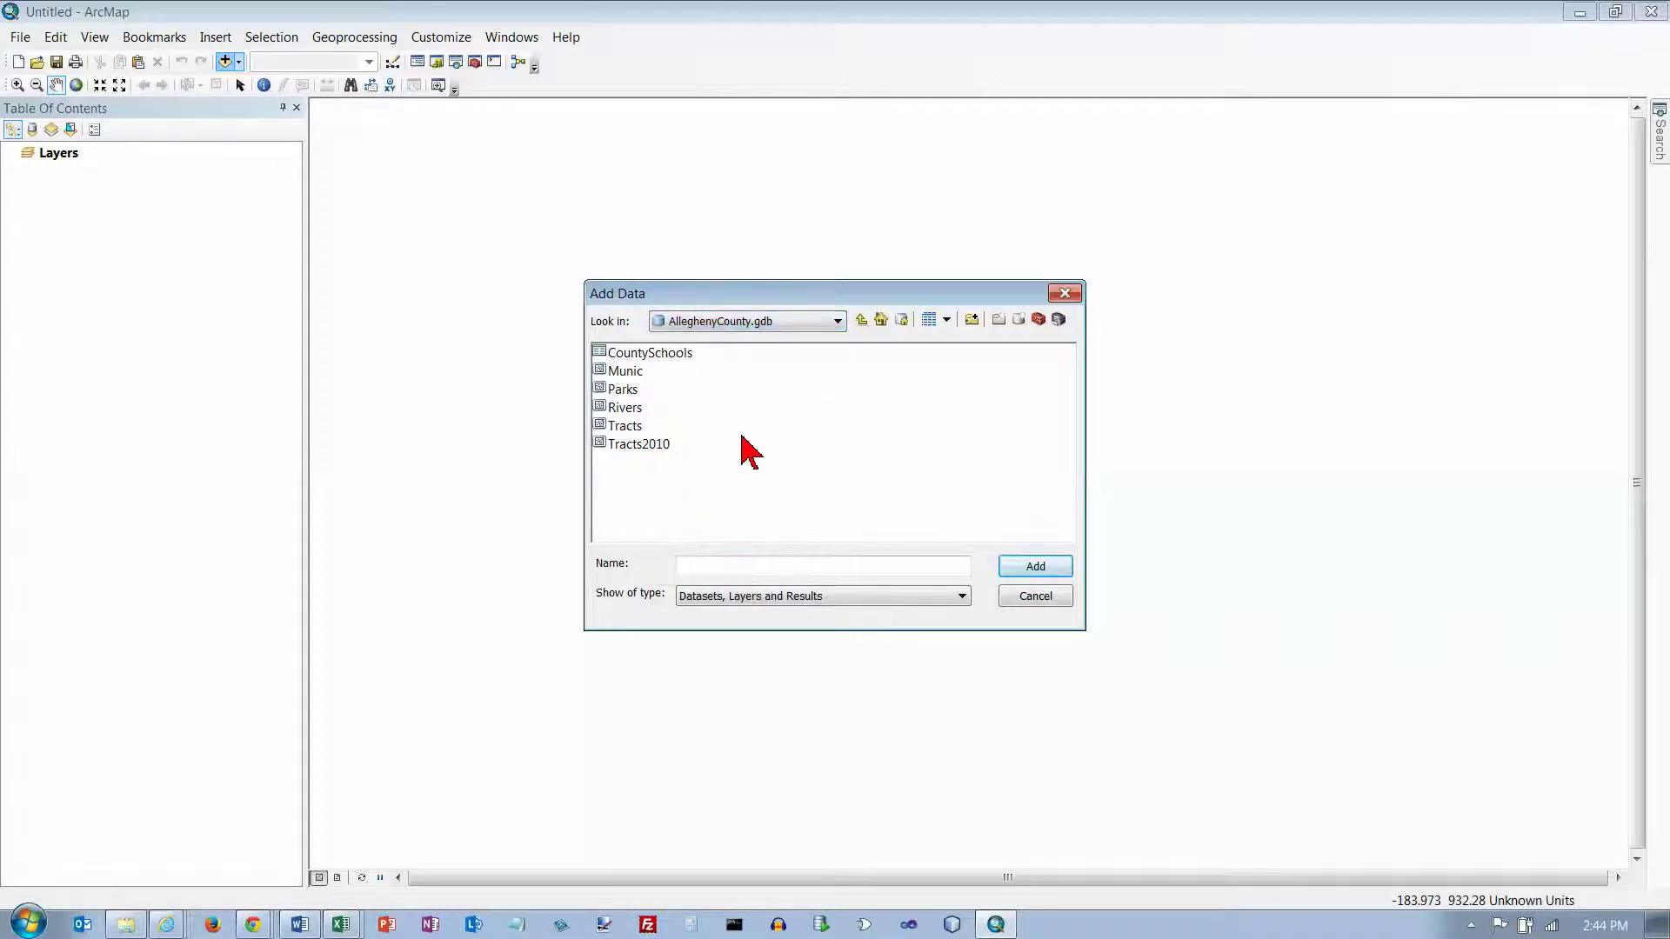
pyautogui.click(624, 372)
pyautogui.click(1026, 567)
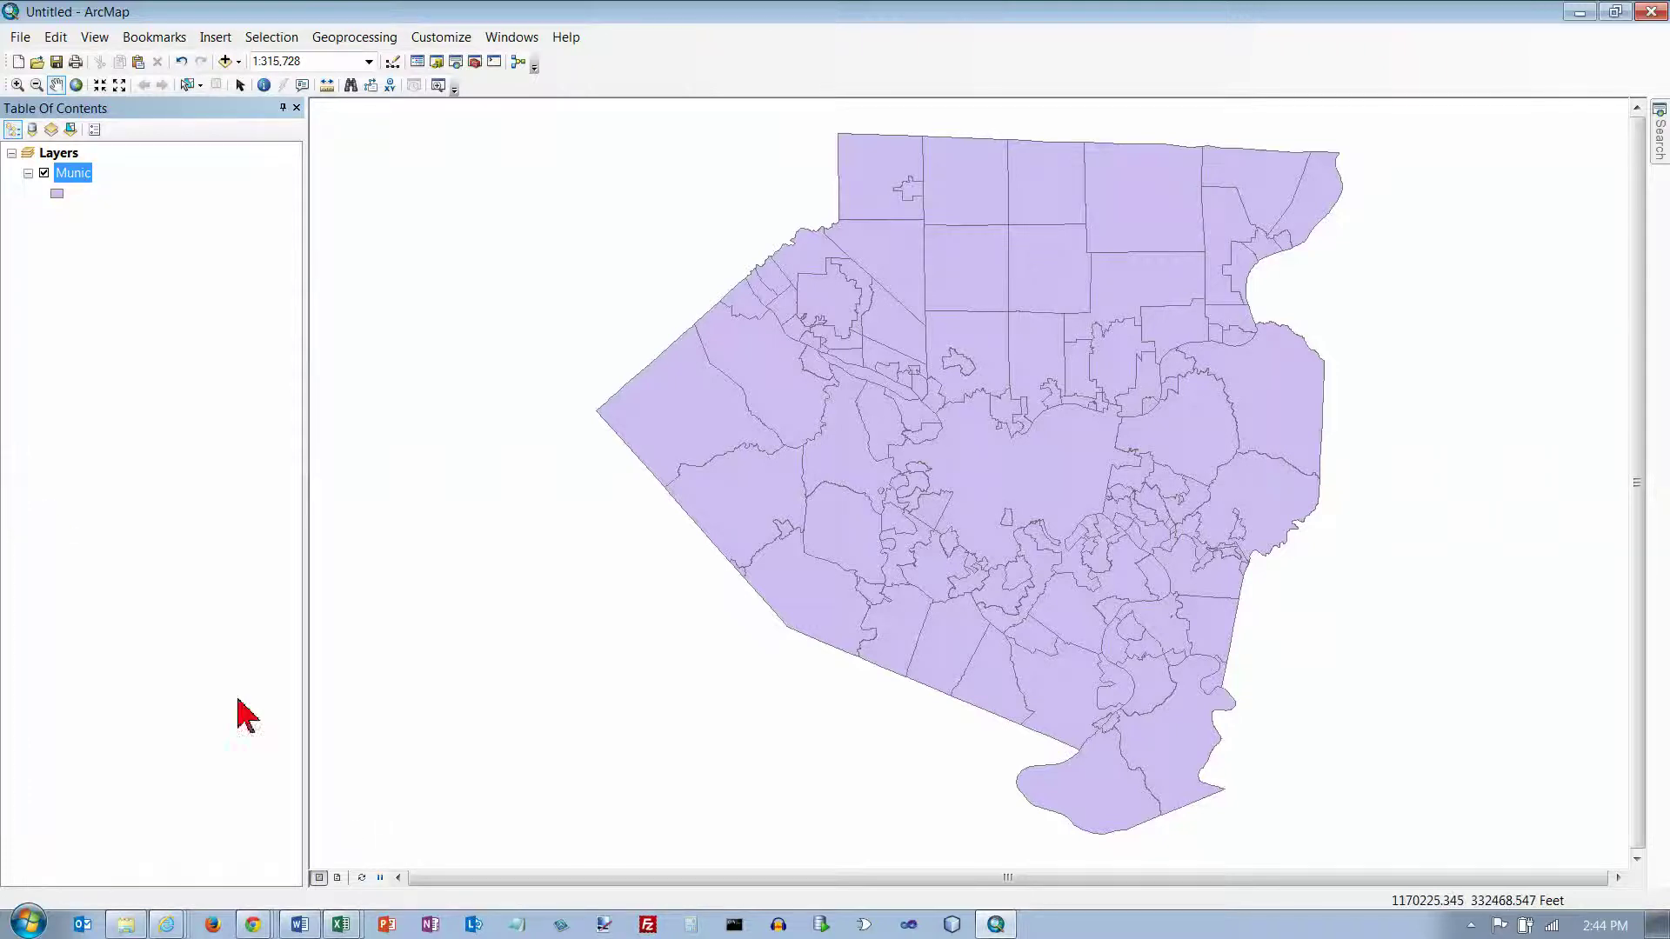
# Save the map document as Tutorial5-4 in the Chapter5 folder.
pyautogui.click(21, 37)
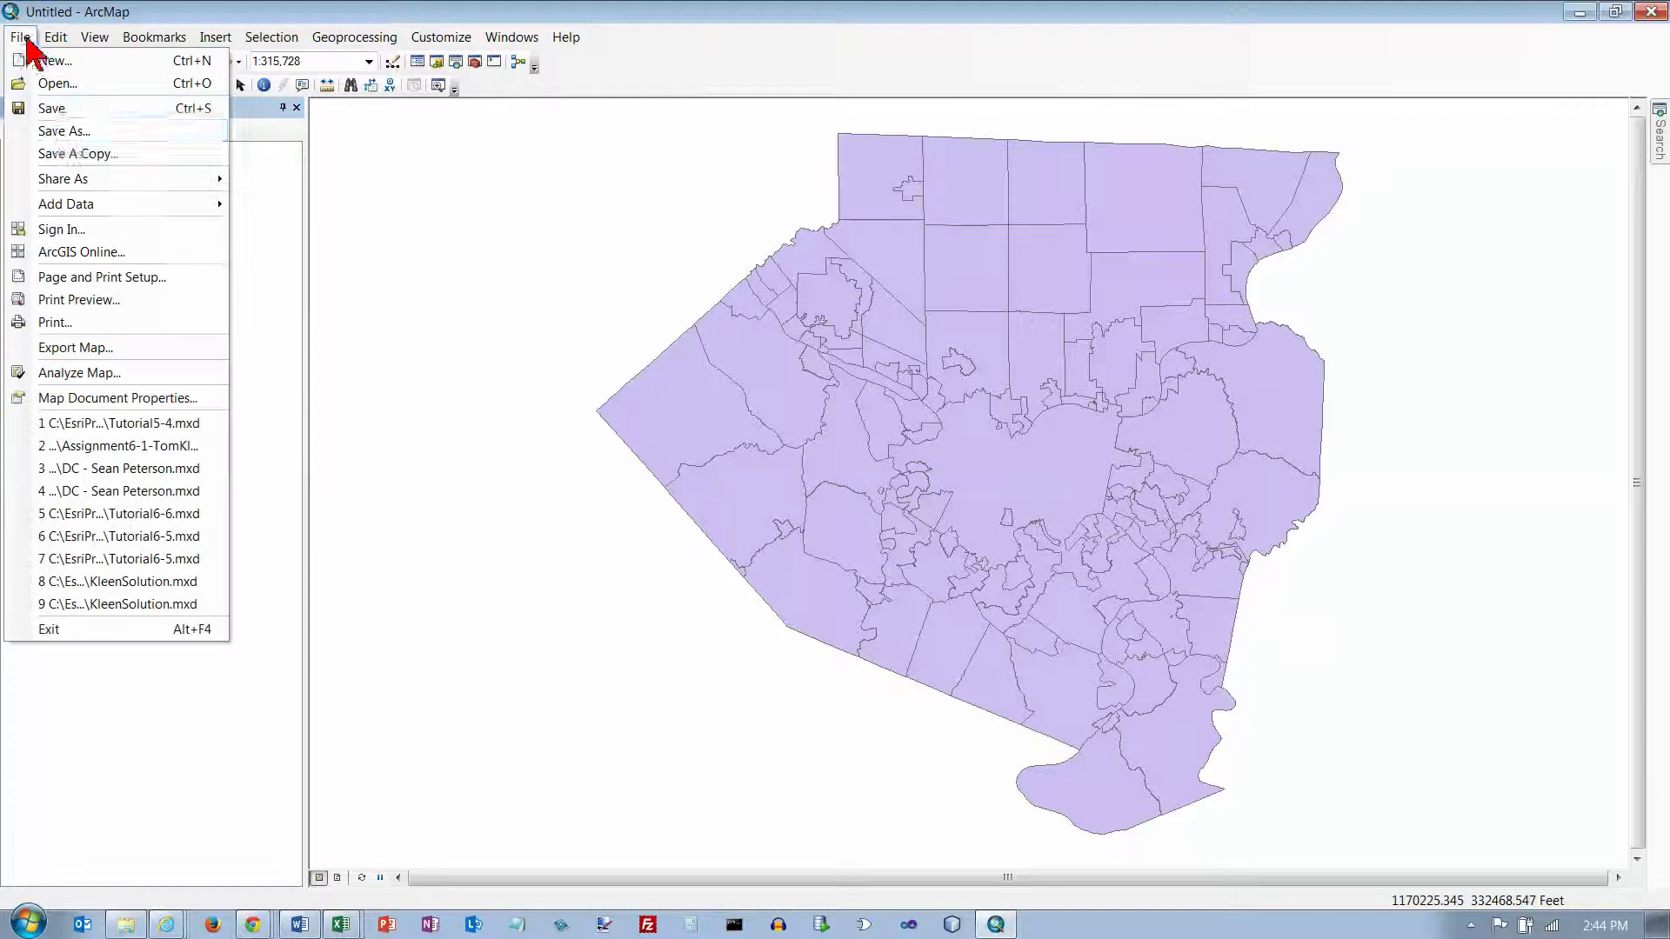
pyautogui.click(55, 130)
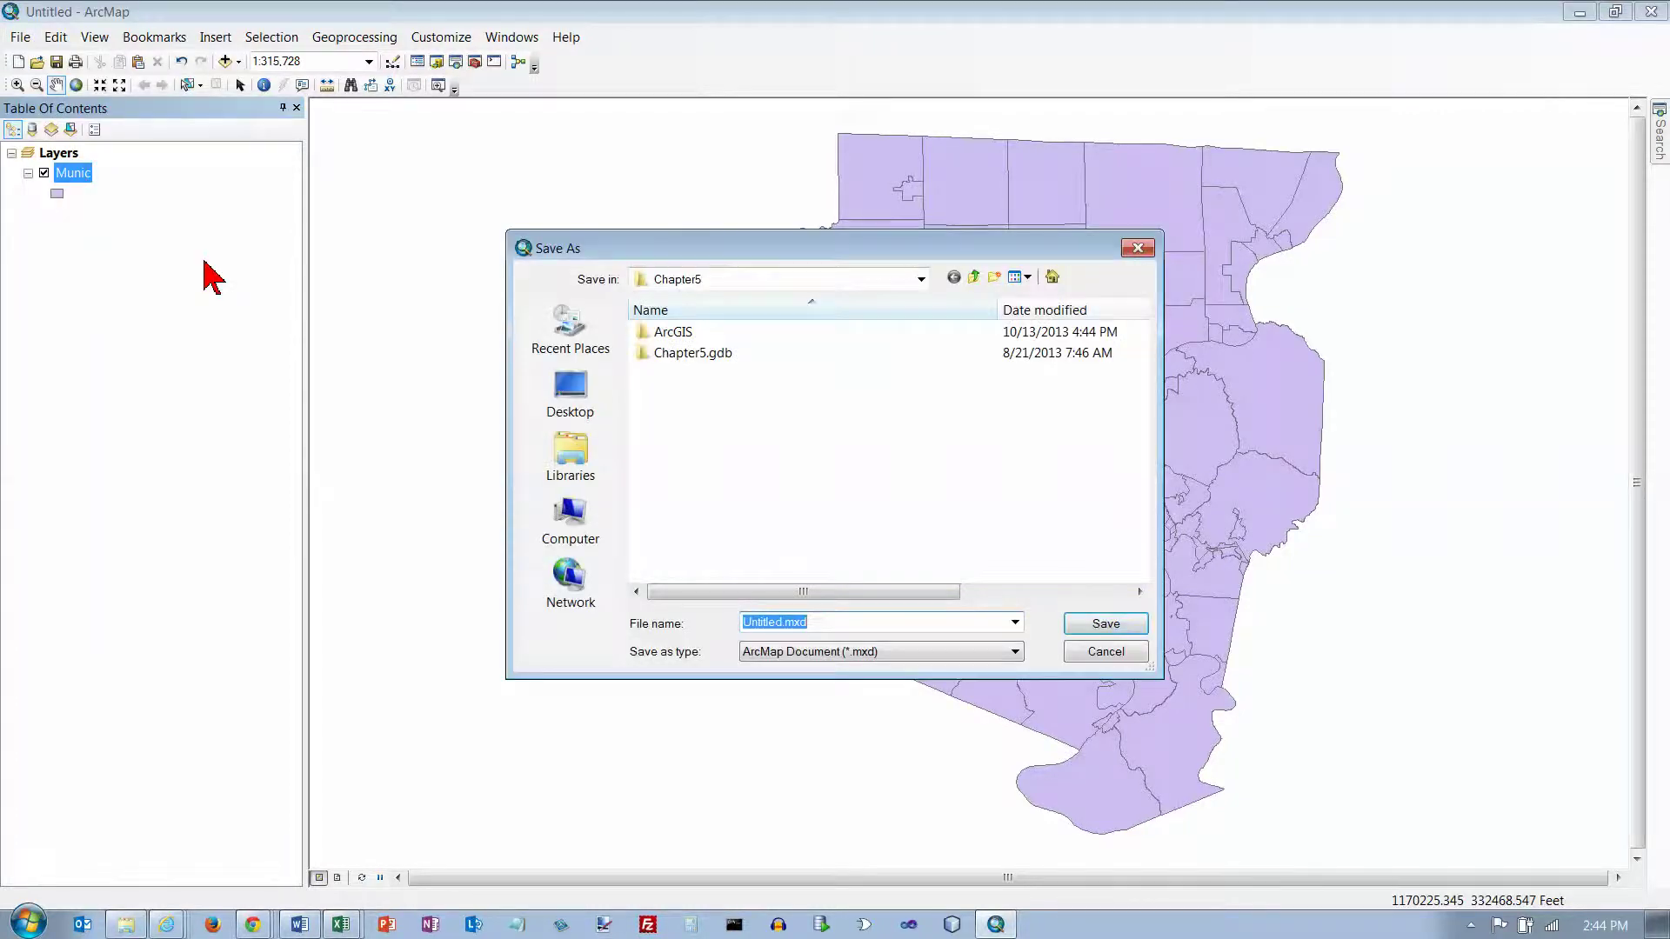
pyautogui.write('Tutorial5-4')
pyautogui.press('Return')
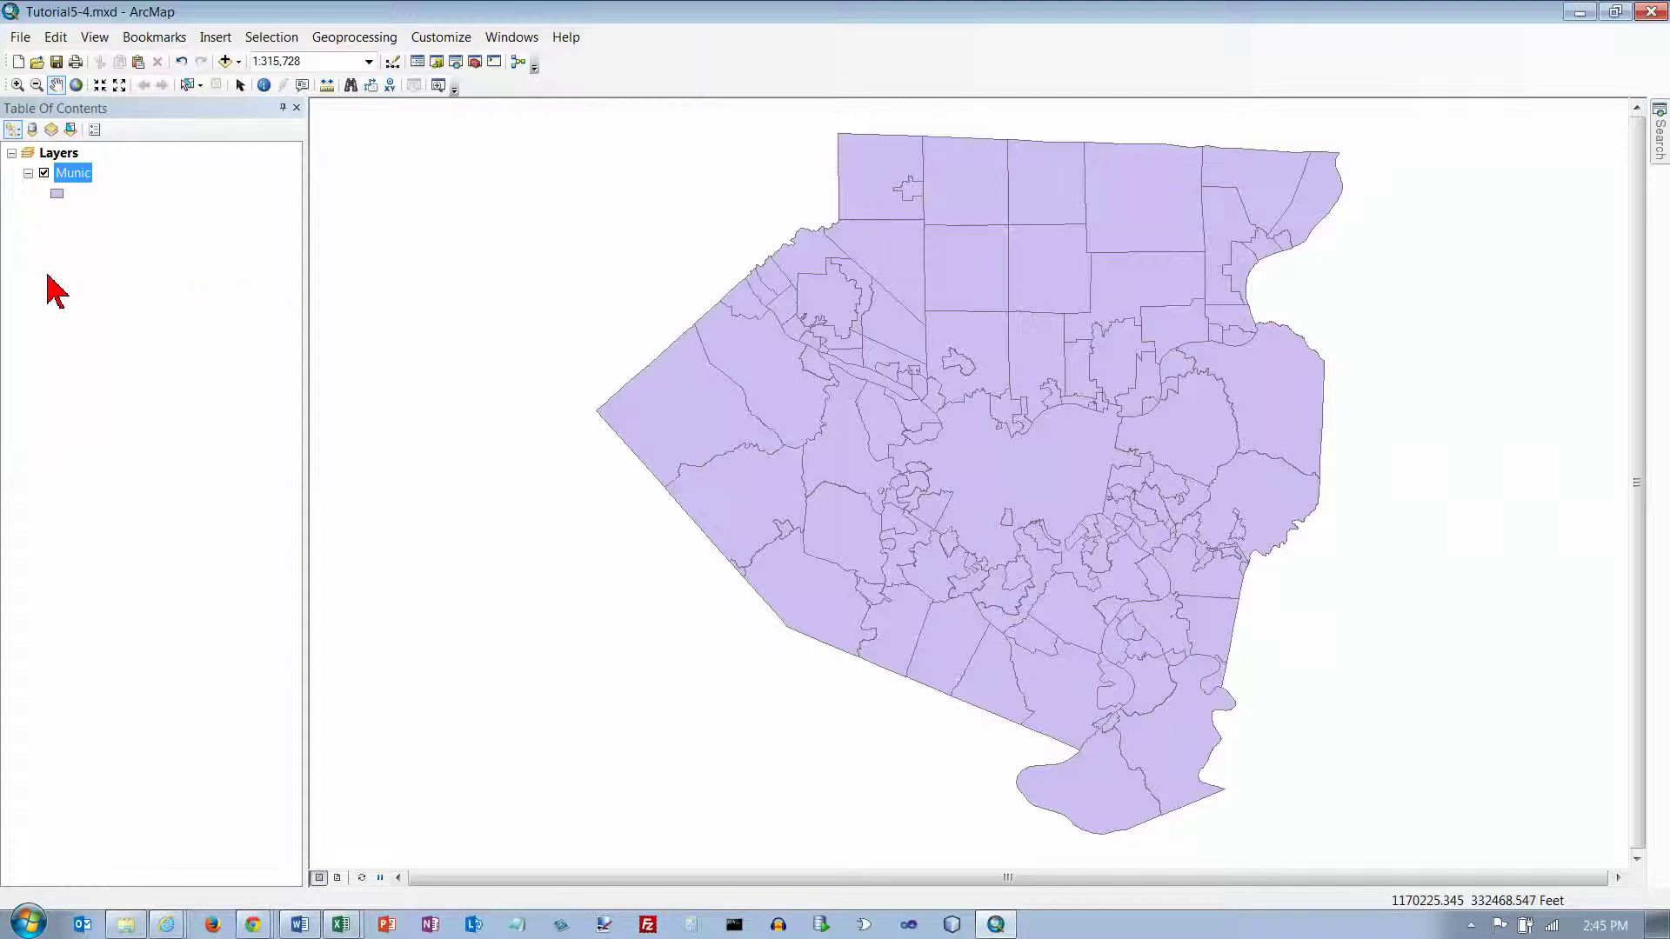
# Check the Layers data frame's units and current coordinate system in its properties.
pyautogui.rightClick(58, 155)
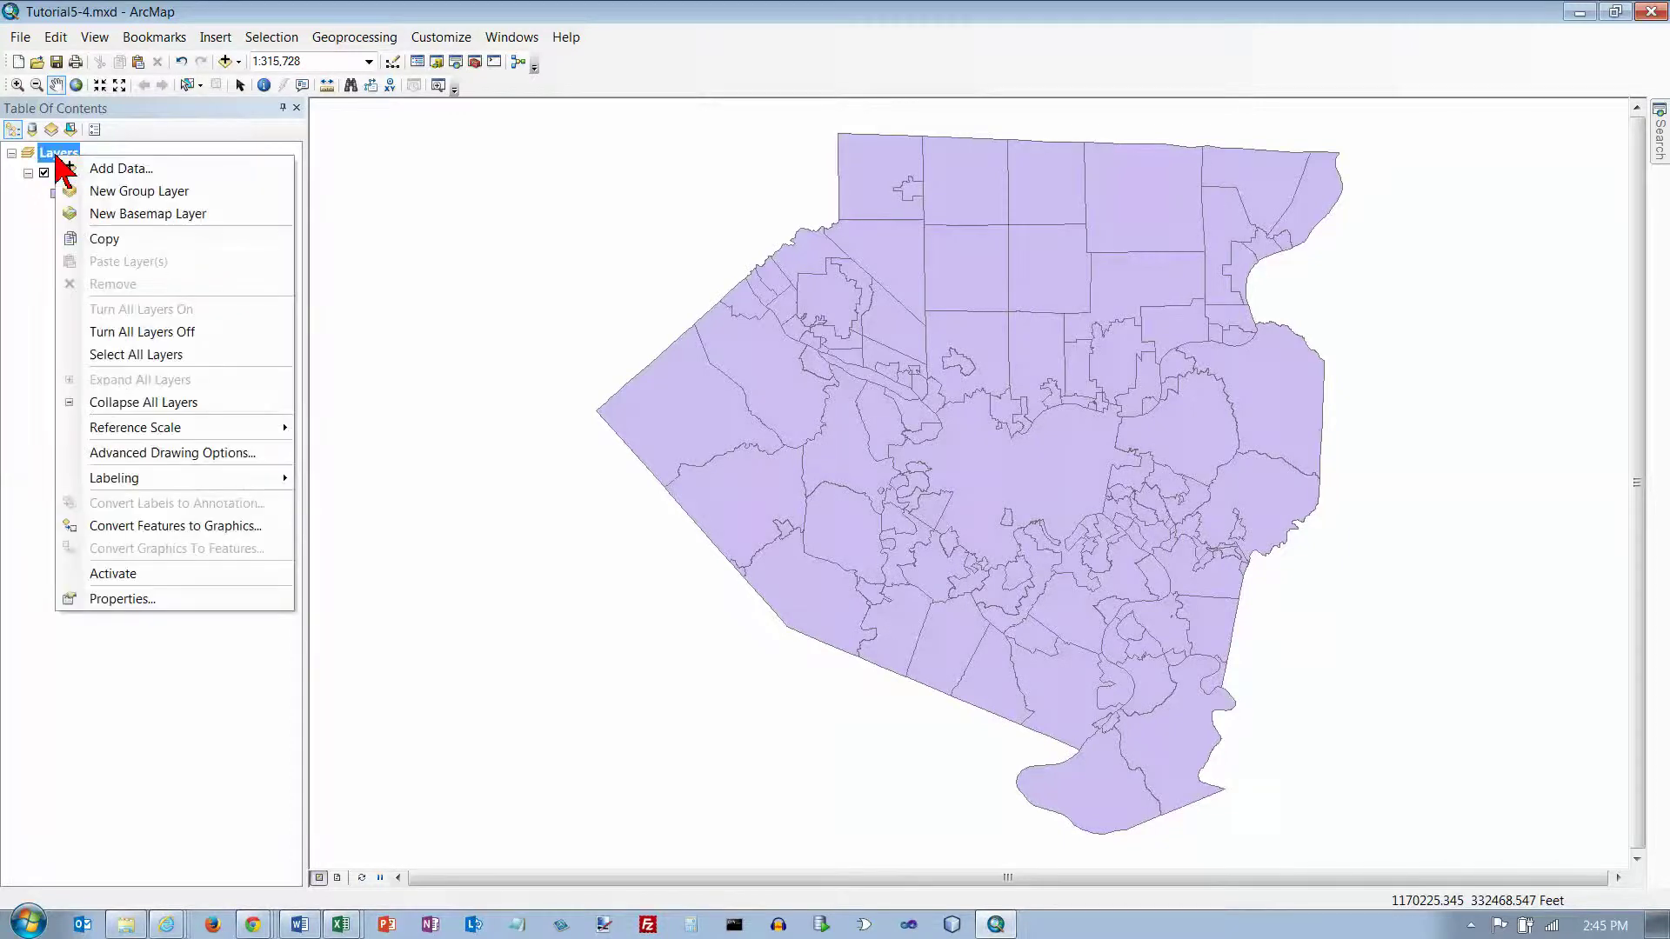
pyautogui.click(152, 598)
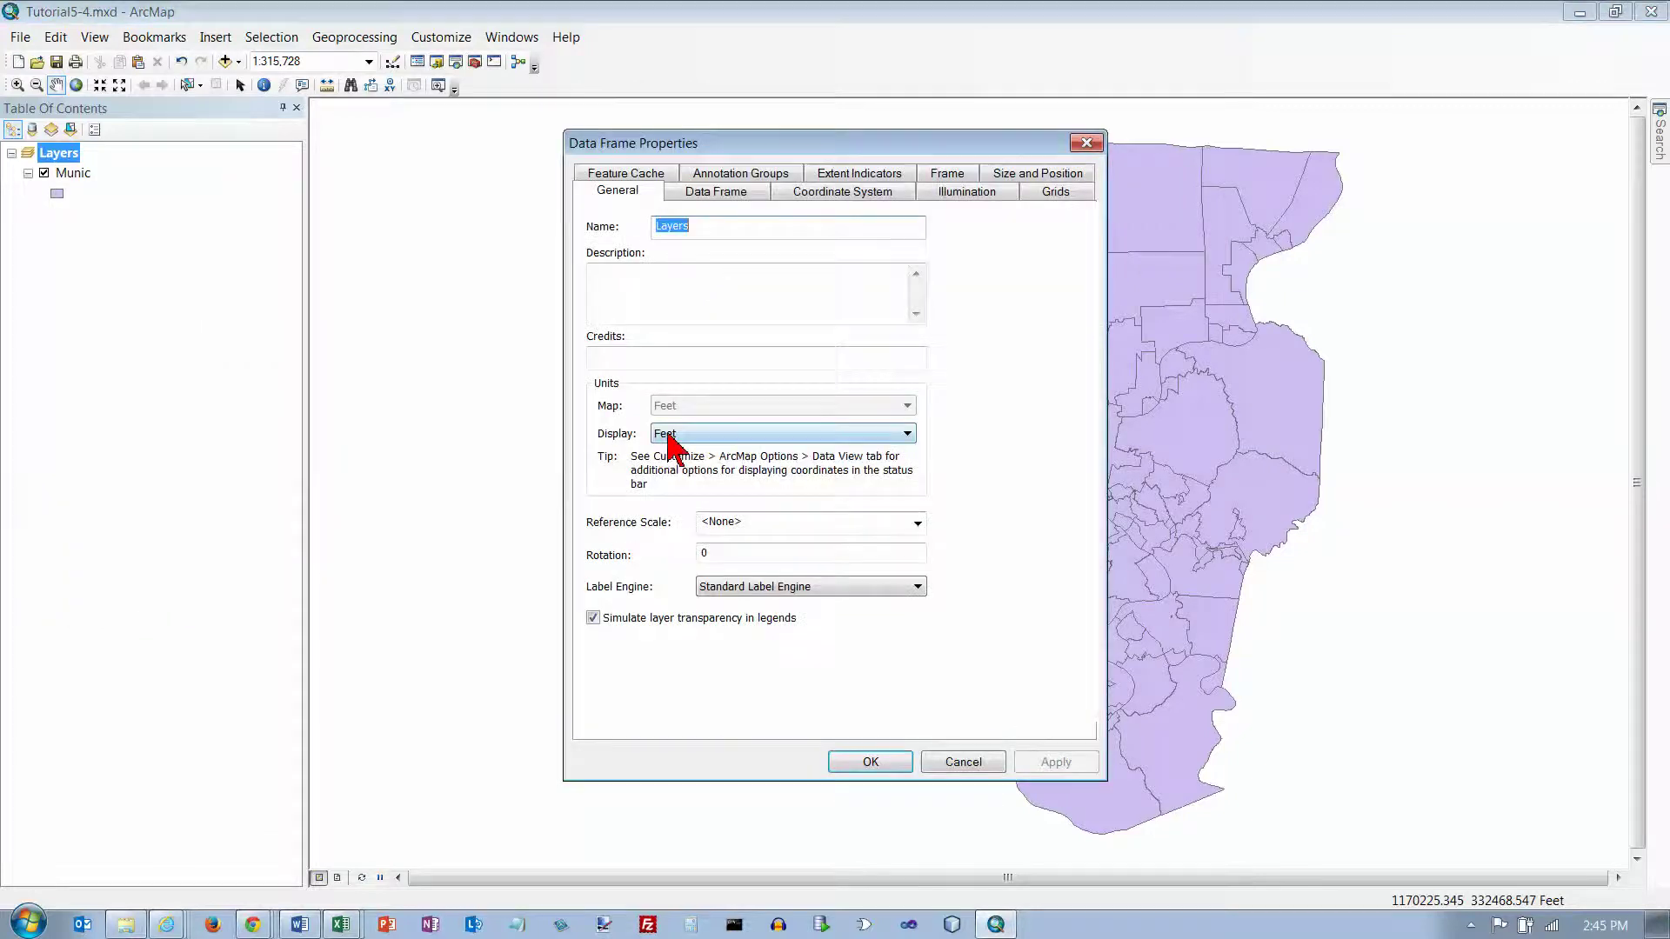
pyautogui.click(818, 205)
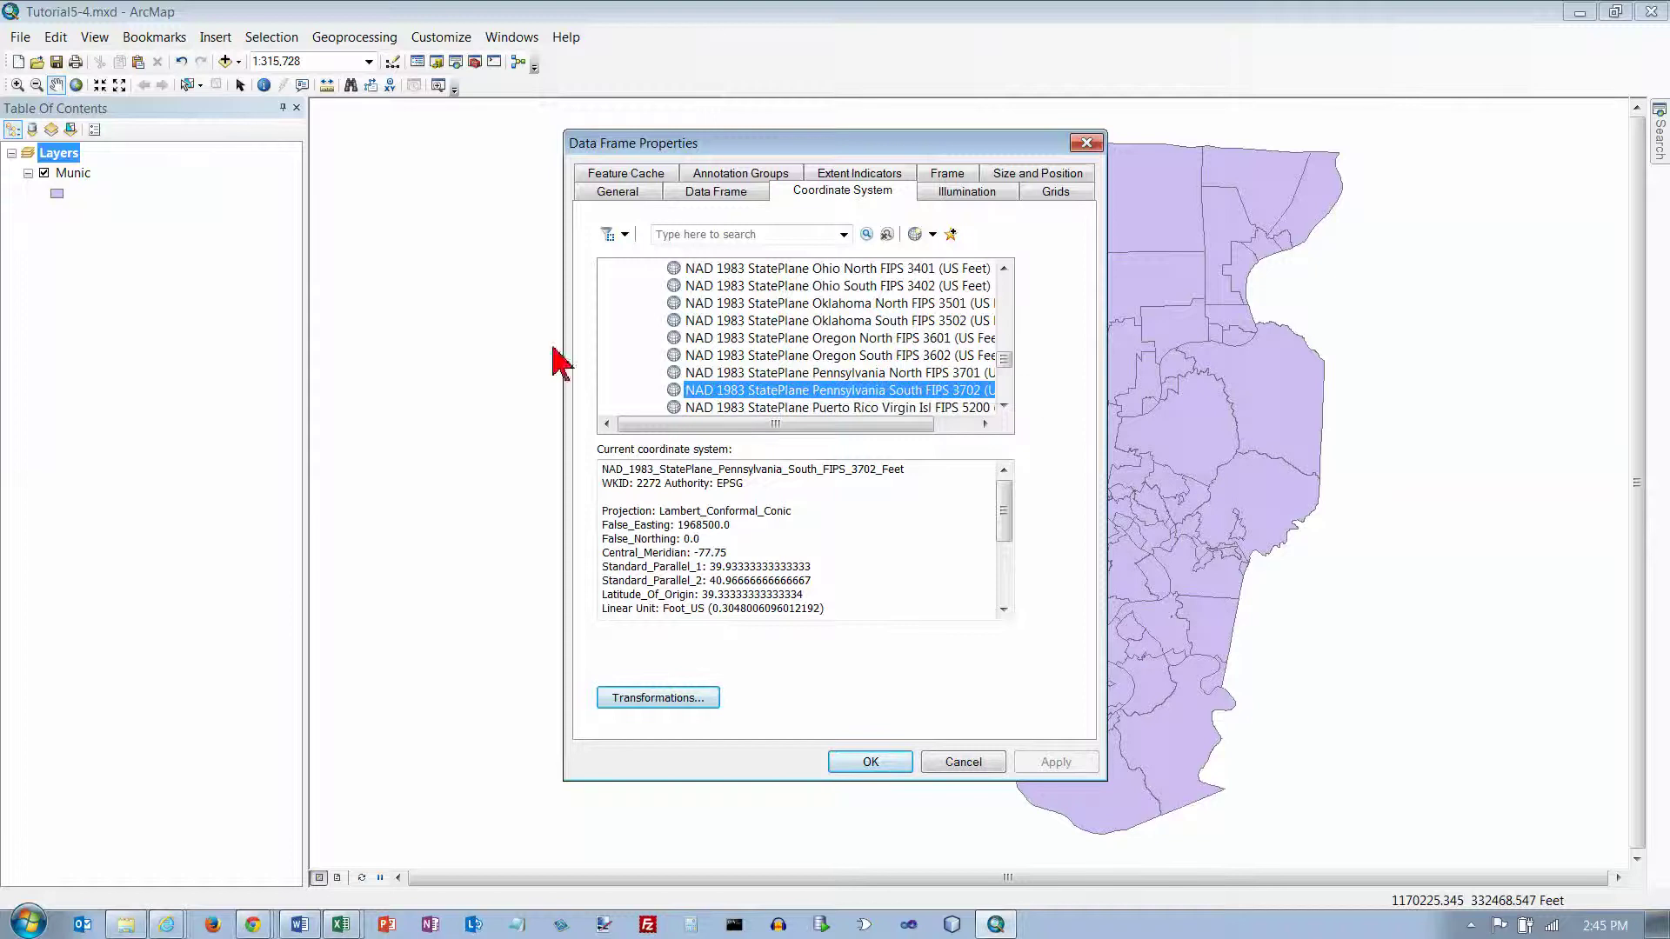
pyautogui.click(878, 760)
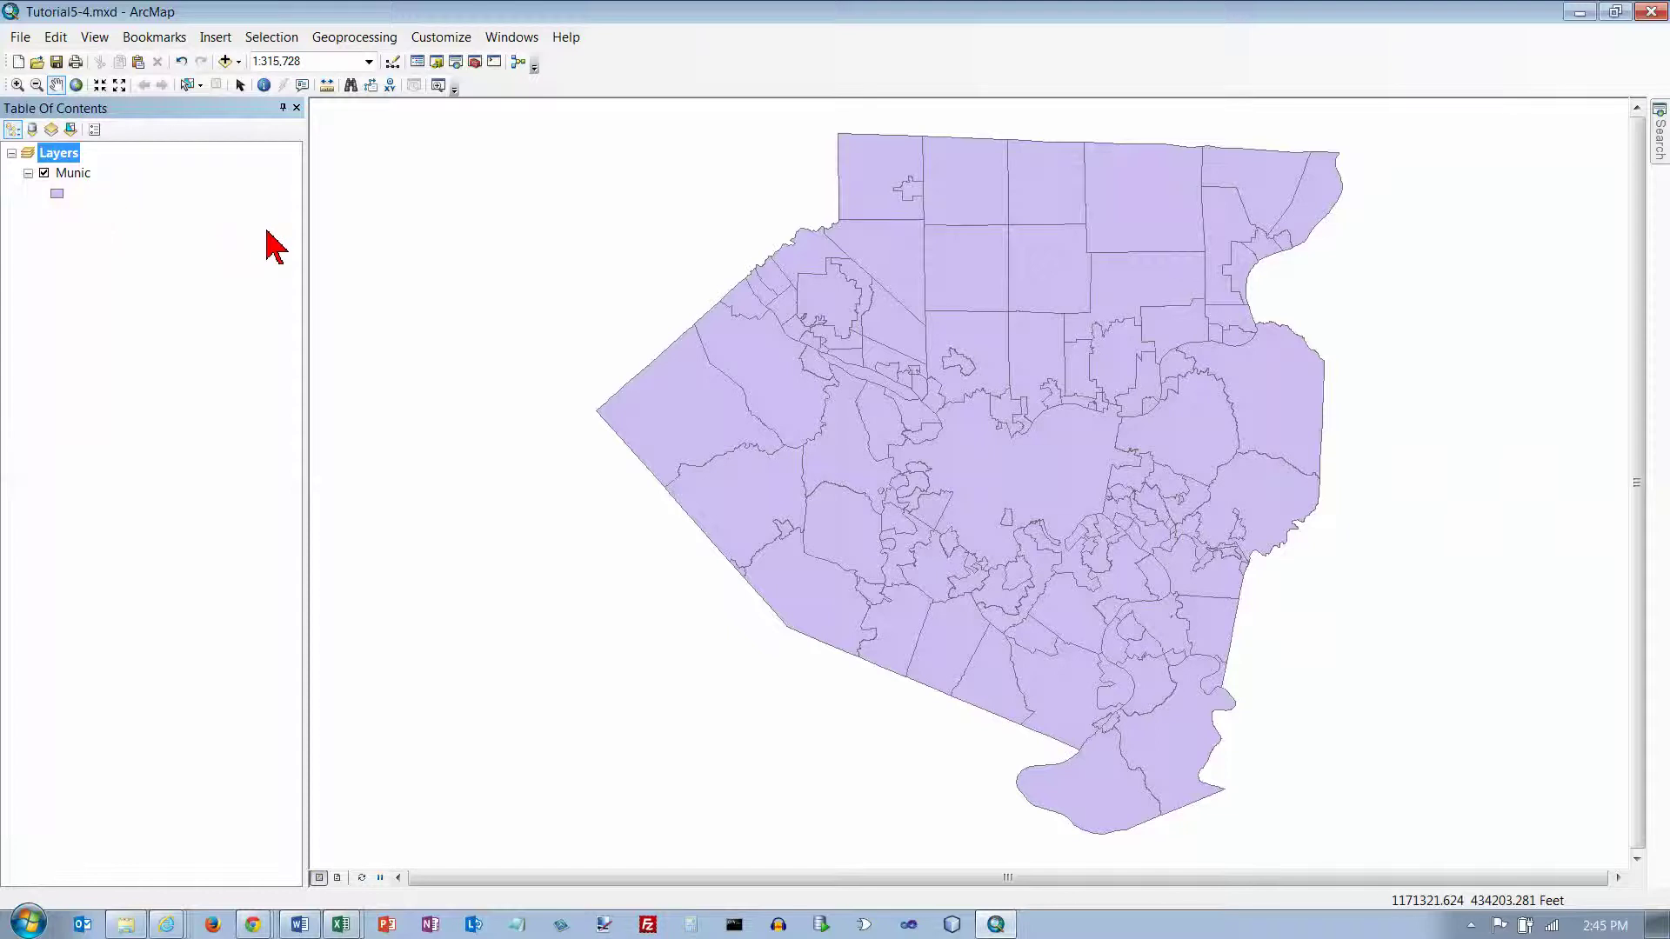
# Symbolize the Munic layer with a Hollow fill and an outline width of 1.25.
pyautogui.click(57, 193)
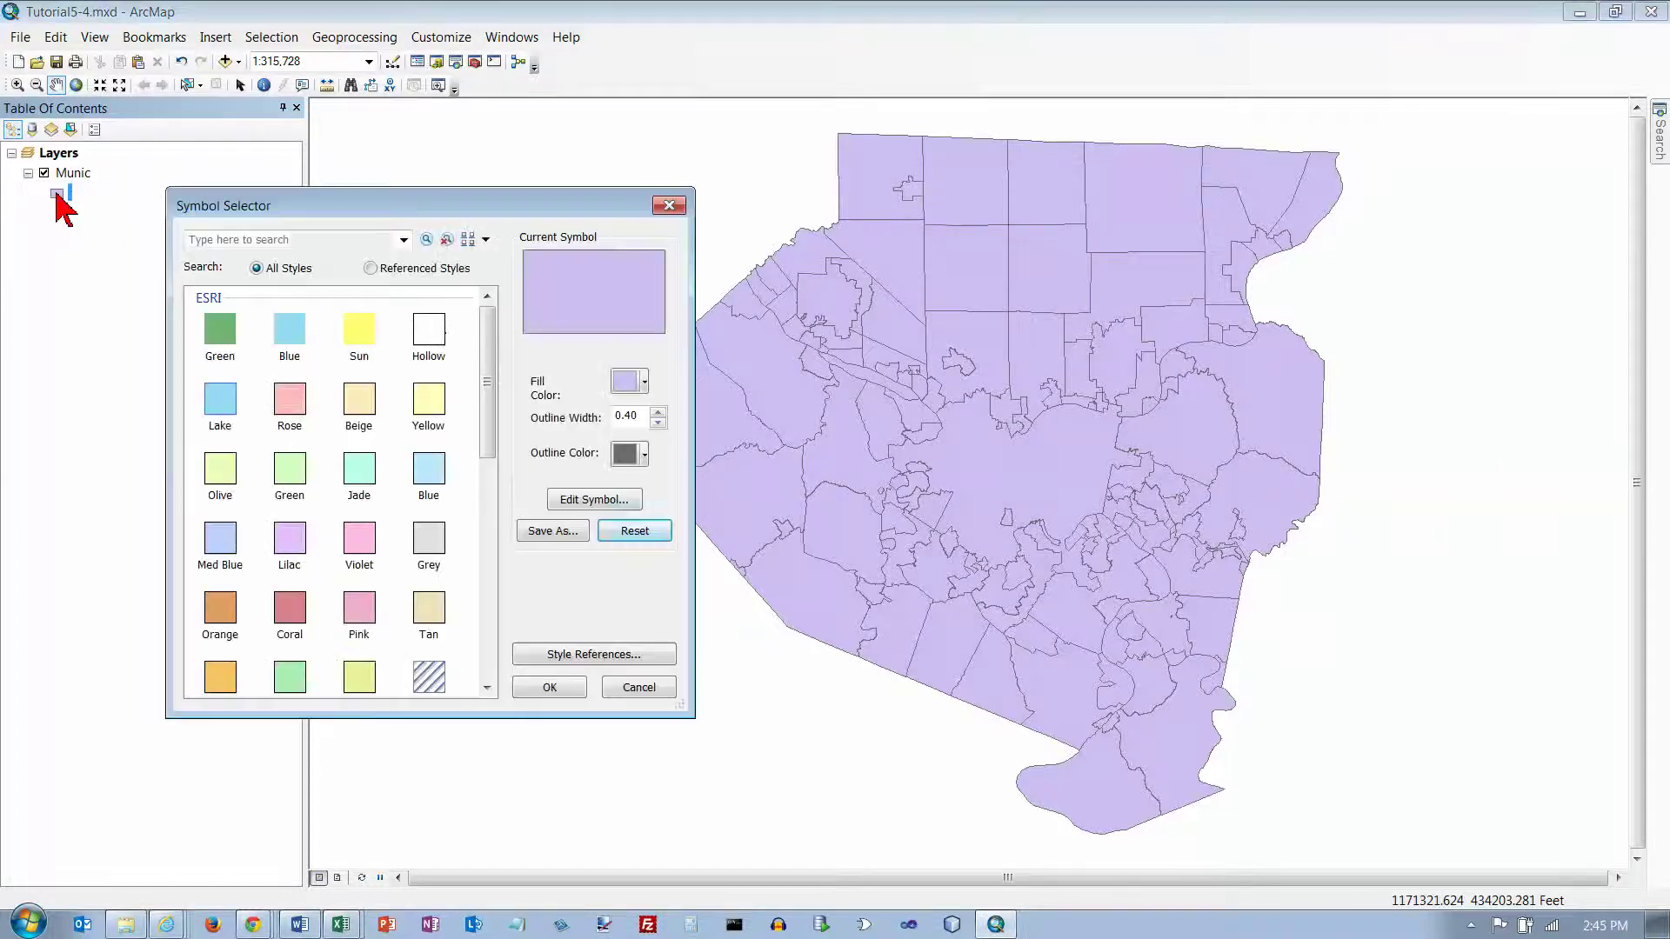
pyautogui.click(430, 331)
pyautogui.moveTo(639, 416); pyautogui.dragTo(606, 416)
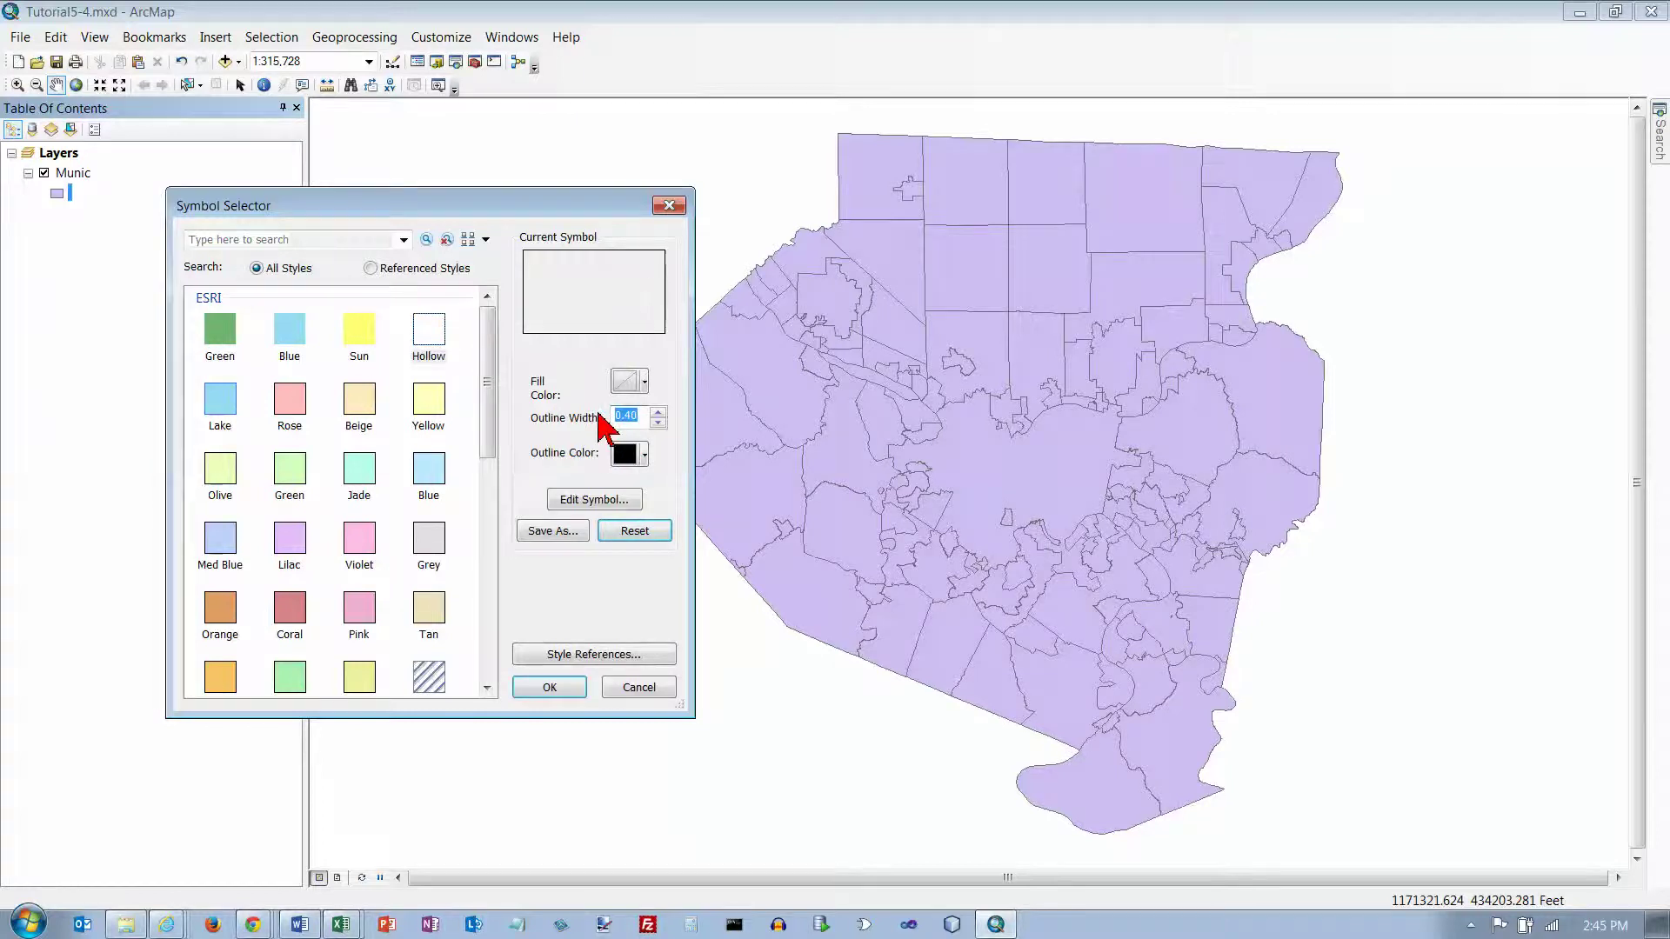
pyautogui.write('1.25')
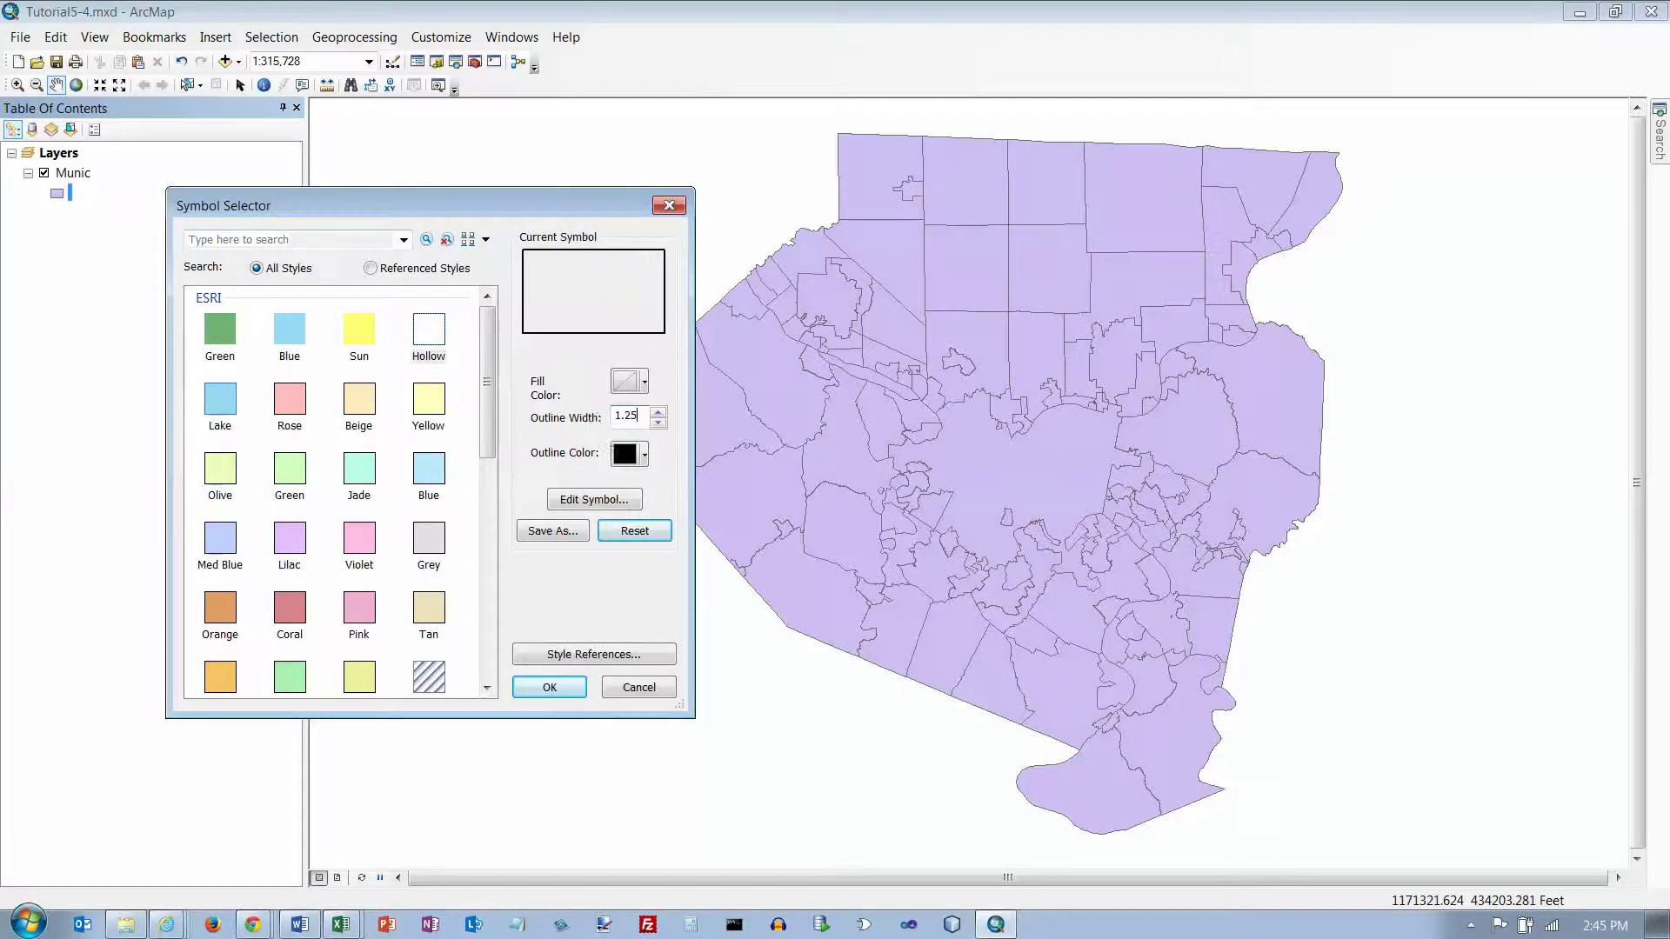
pyautogui.press('Return')
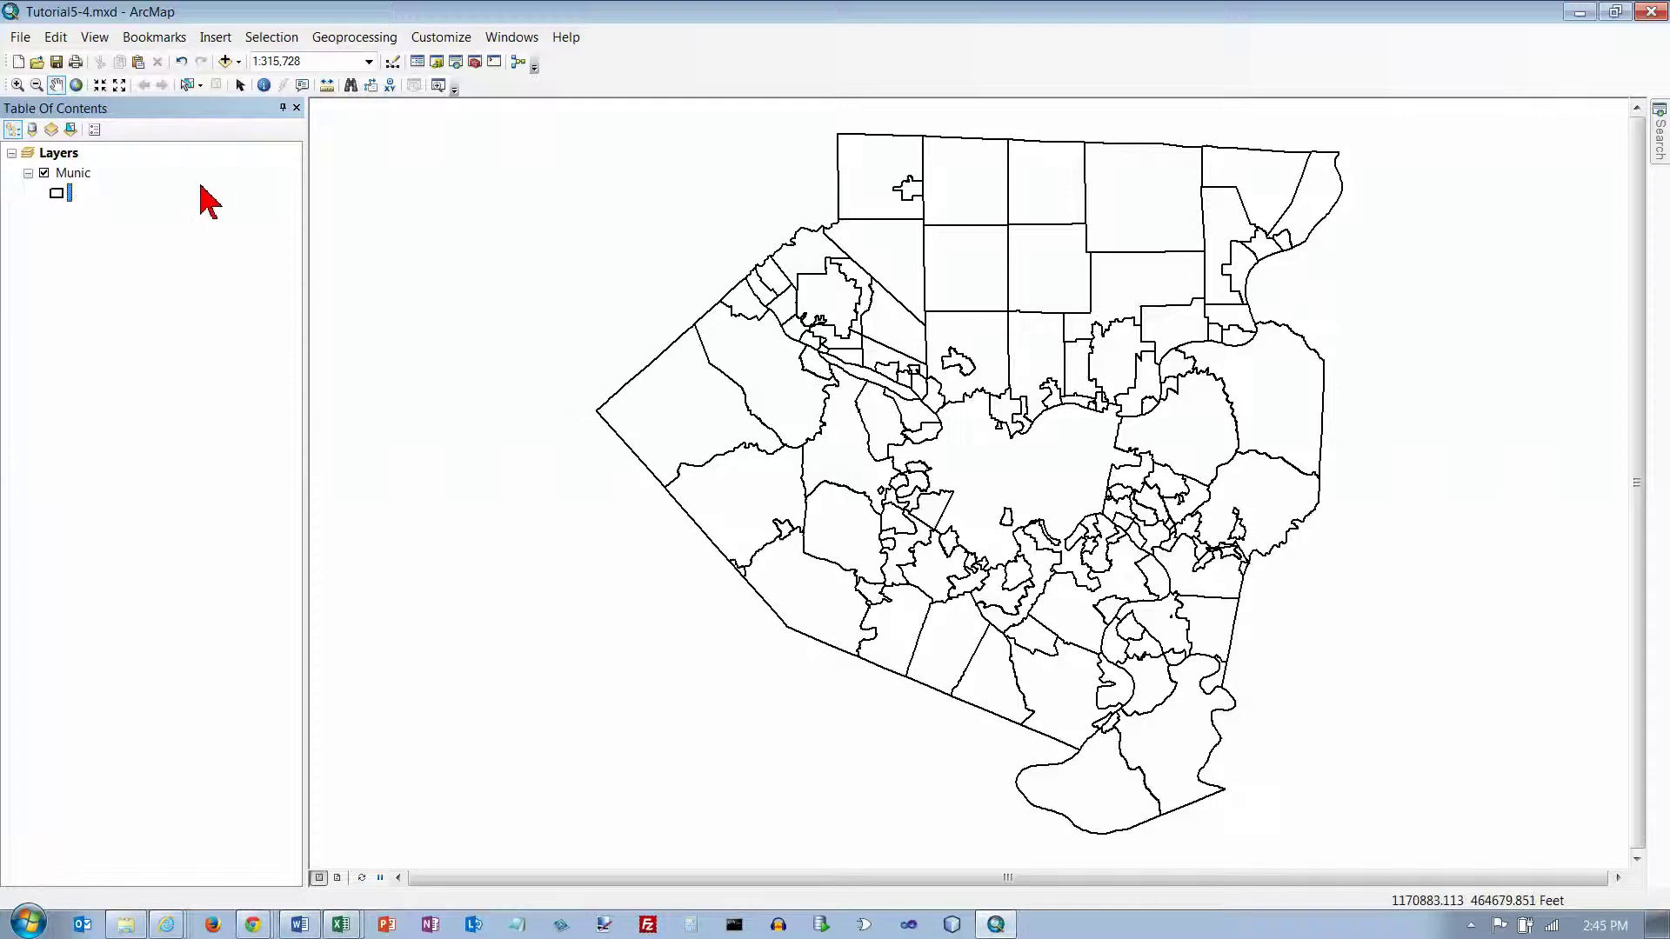
# Add the Tracts2010 feature class from AlleghenyCounty.gdb and place it below the Munic layer in the drawing order.
pyautogui.click(224, 61)
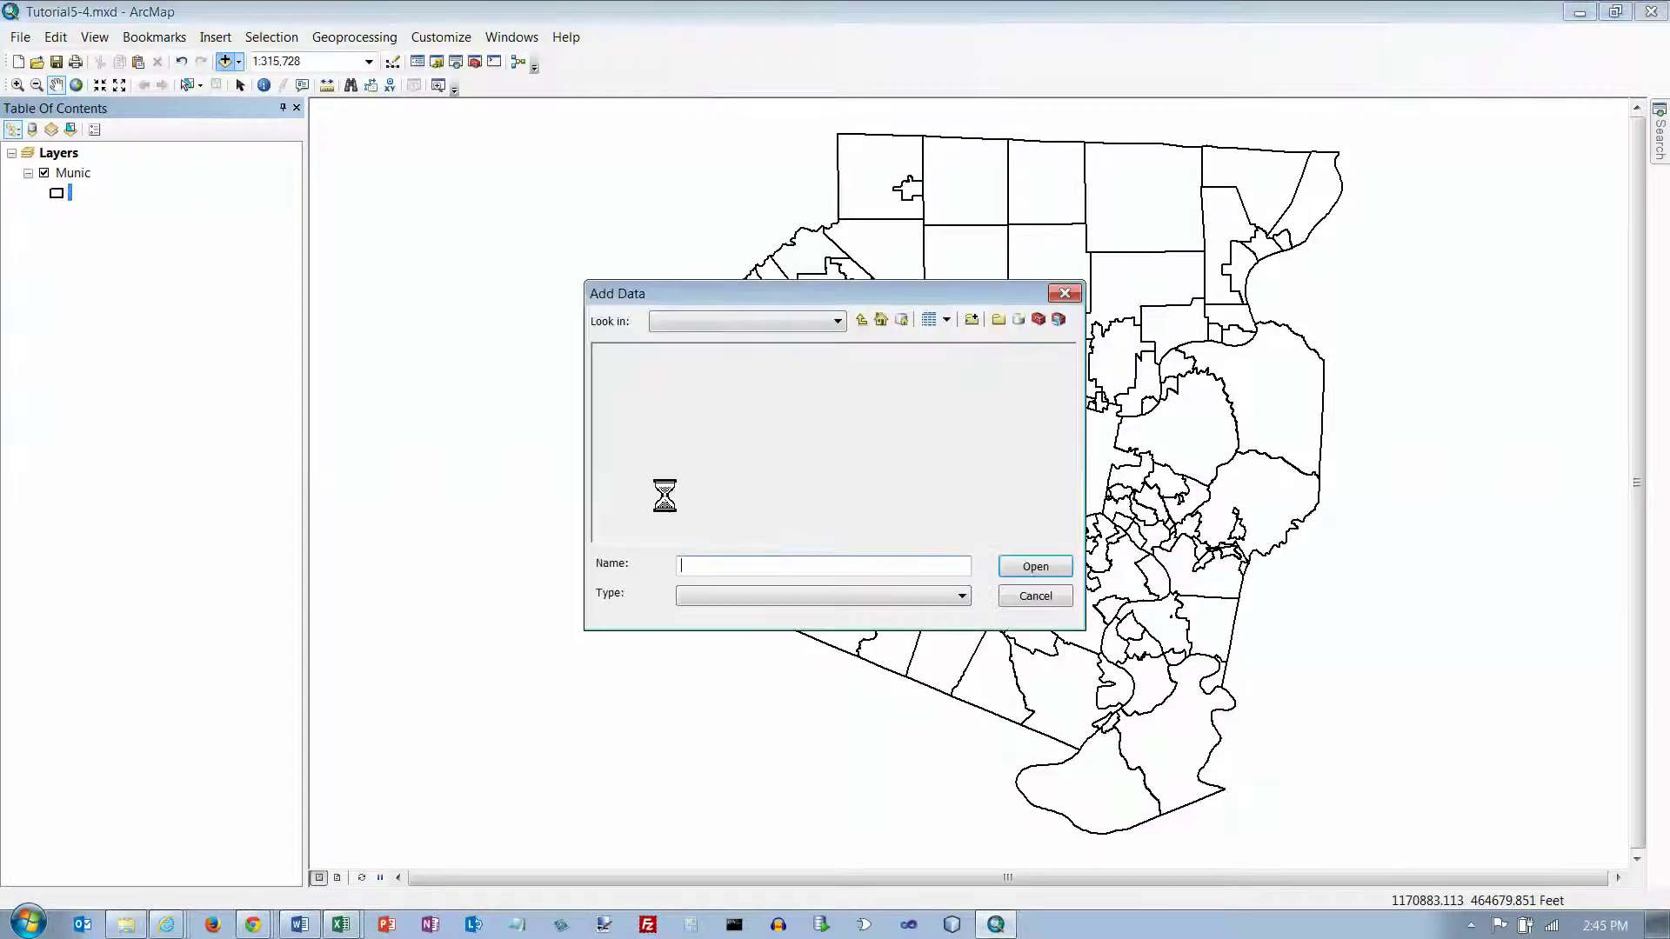
pyautogui.click(648, 444)
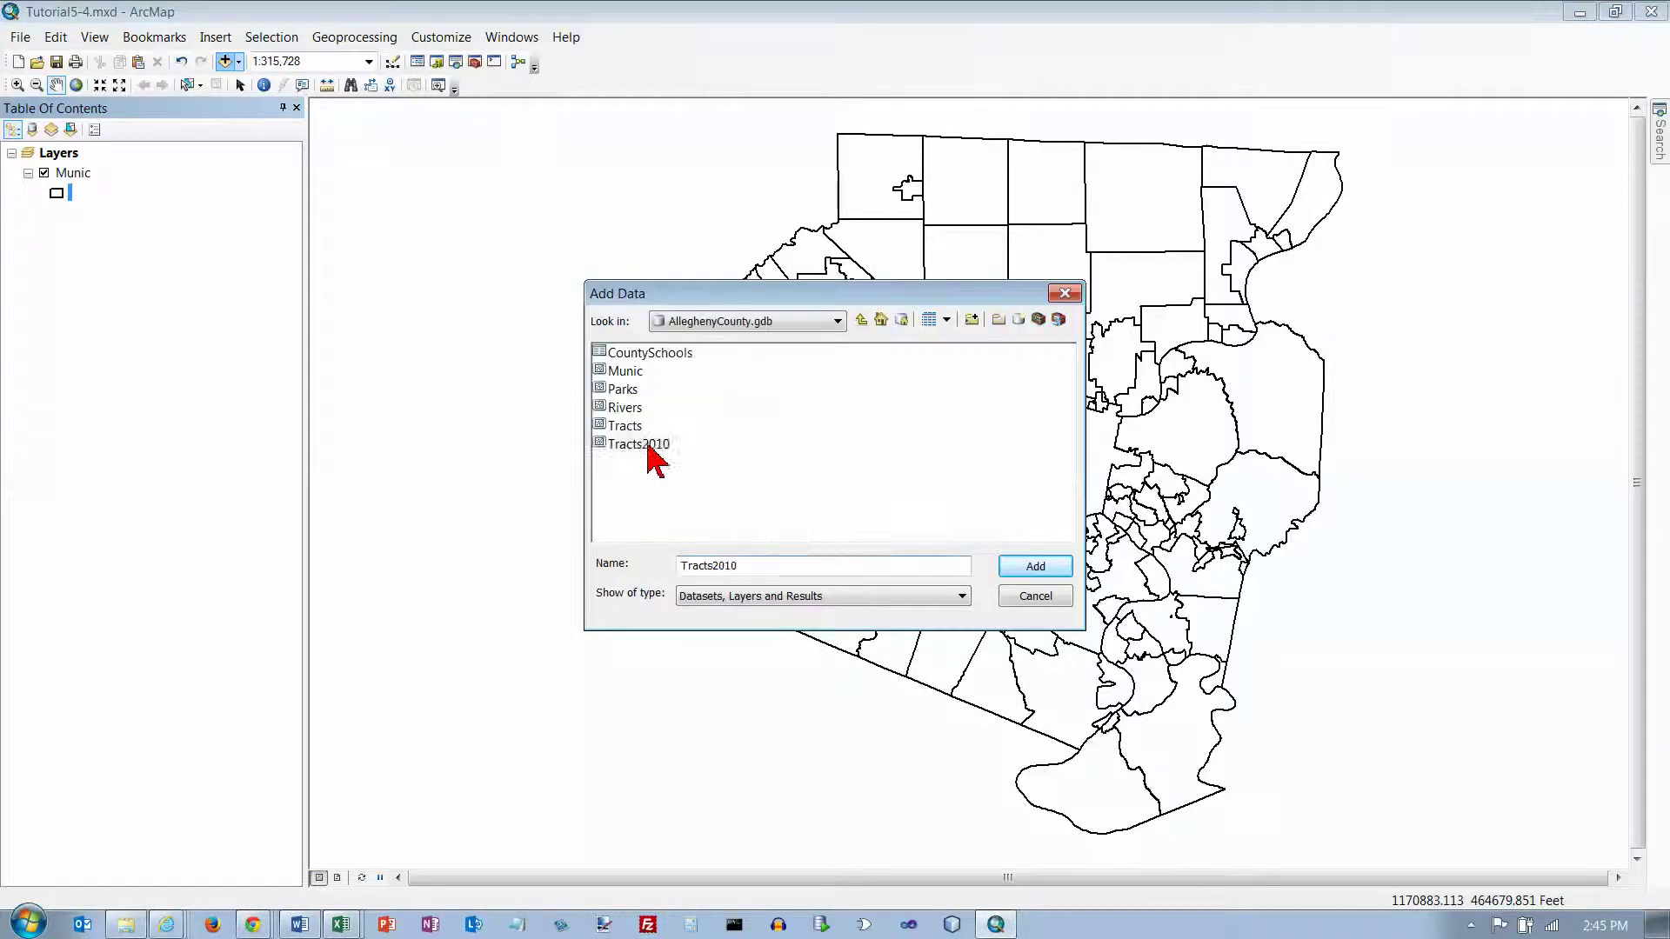
pyautogui.click(1036, 566)
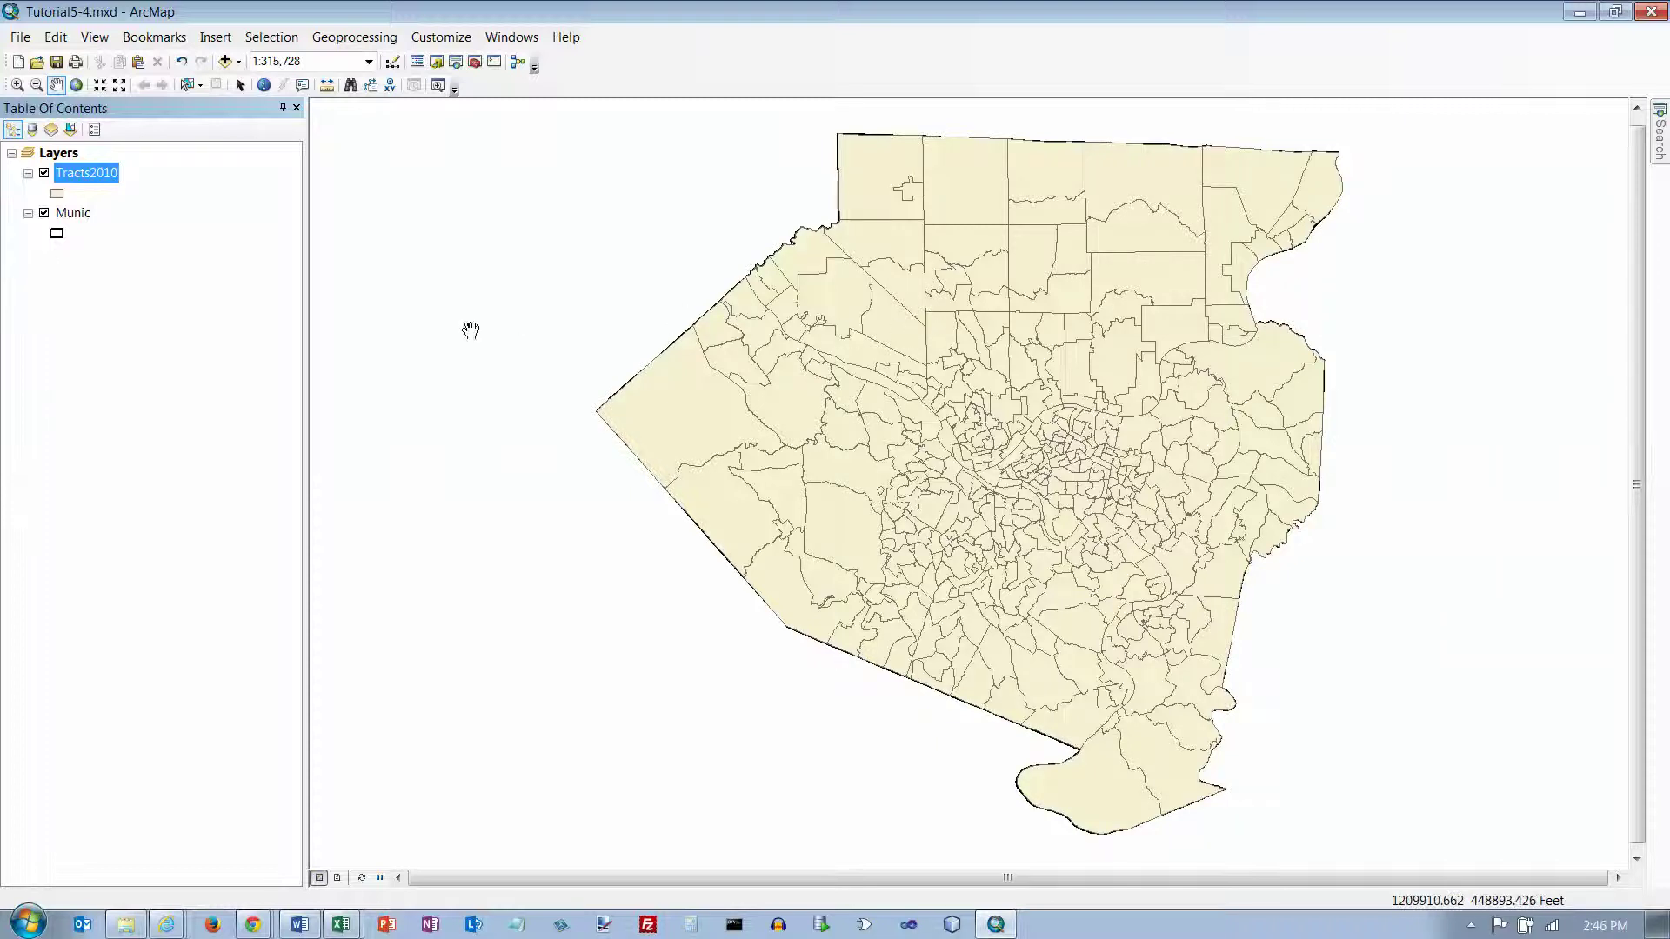
pyautogui.moveTo(103, 178); pyautogui.dragTo(97, 235)
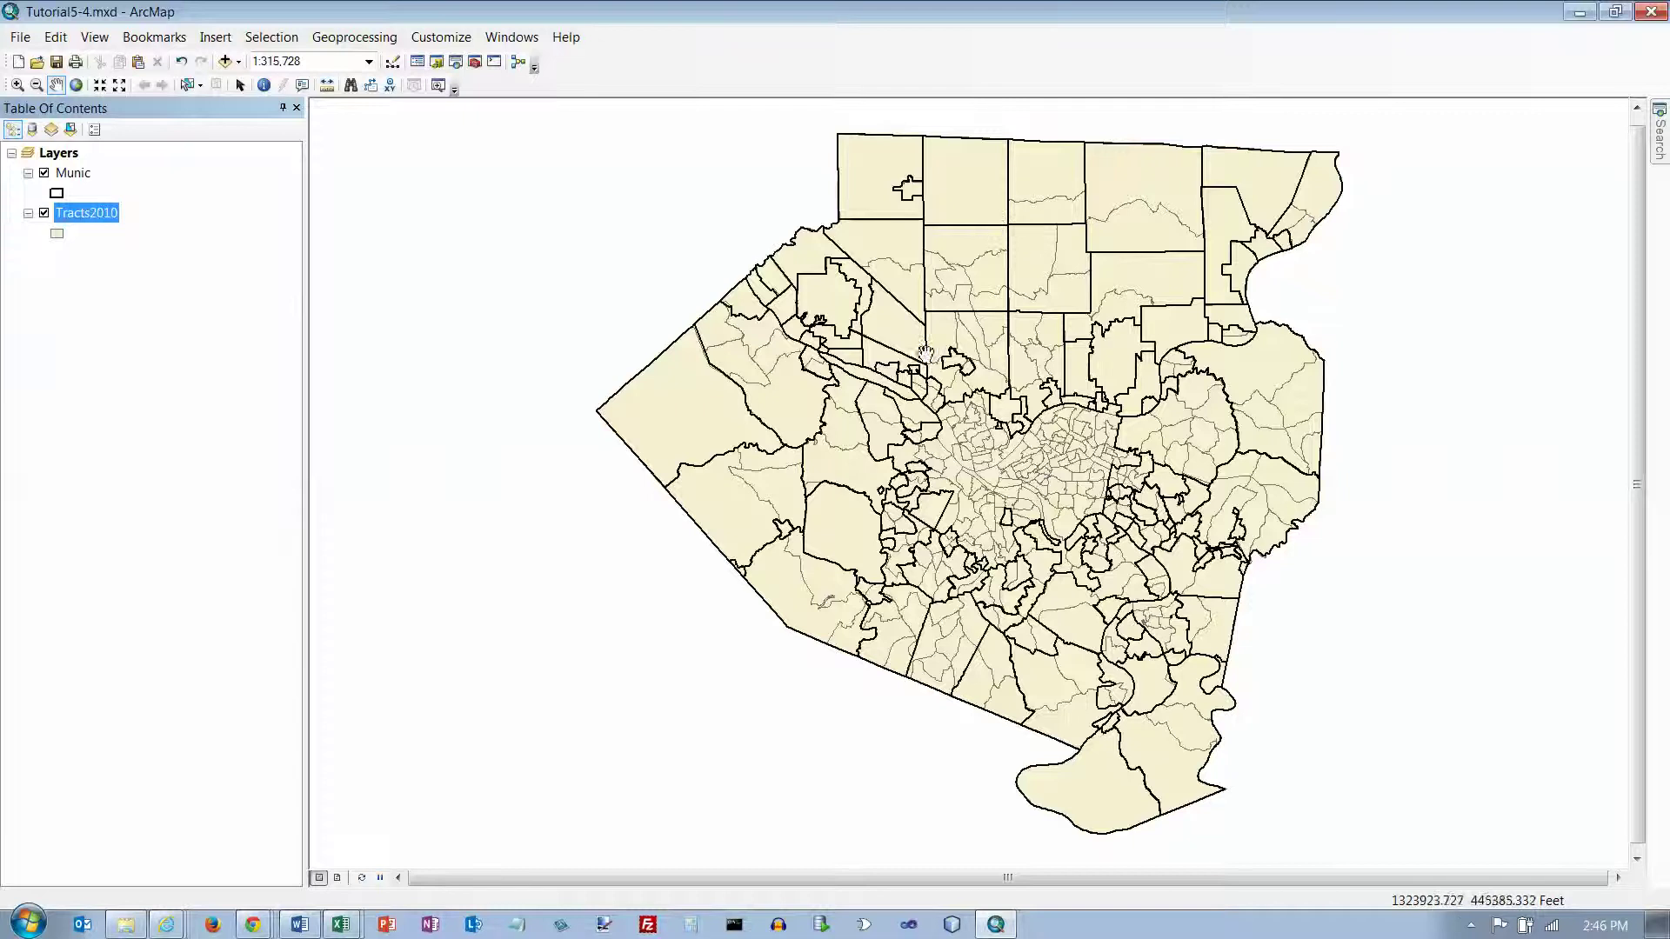
# Symbolize the Tracts2010 layer with a Hollow fill and a light gray outline.
pyautogui.click(58, 234)
pyautogui.click(428, 331)
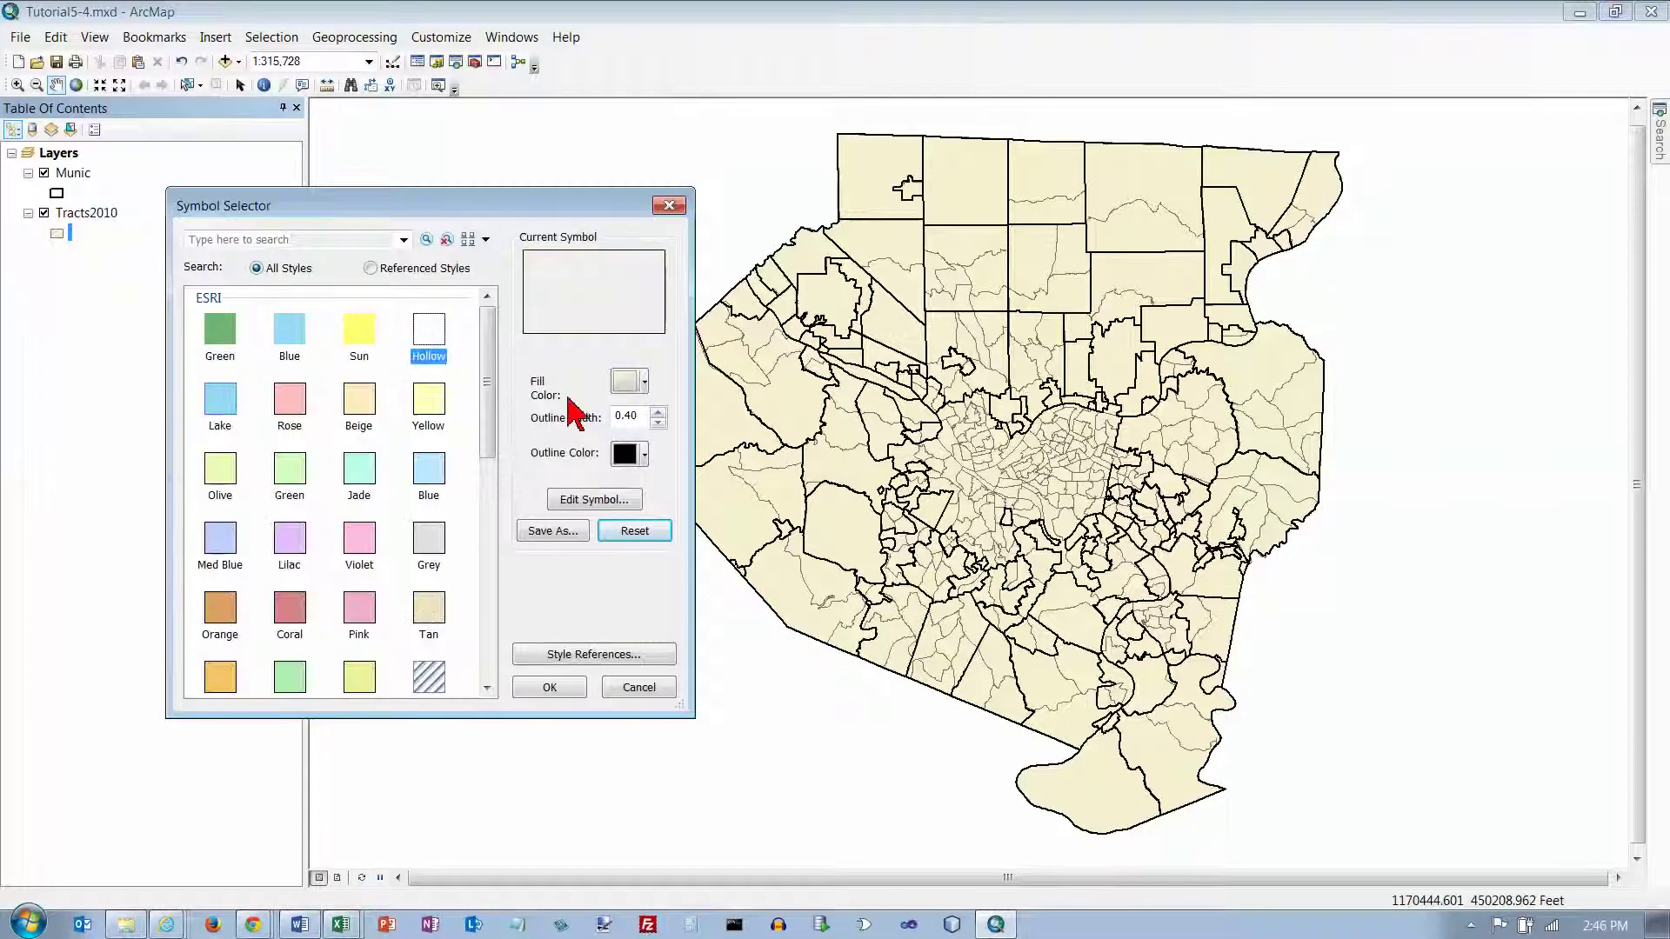
pyautogui.click(646, 458)
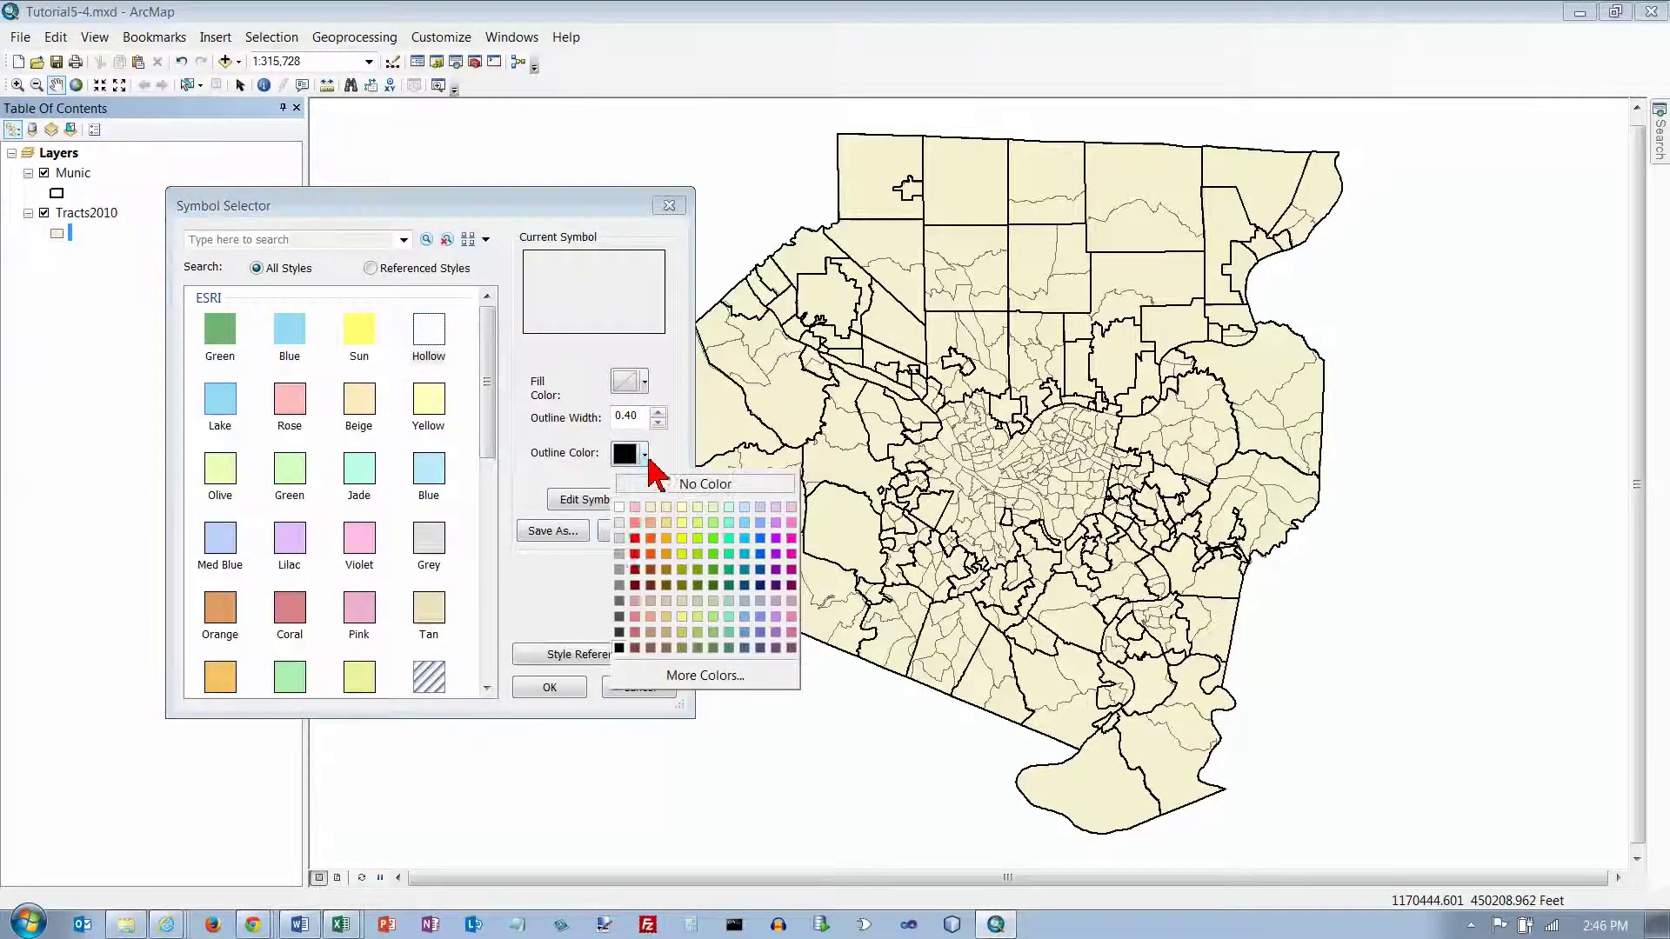
pyautogui.click(620, 540)
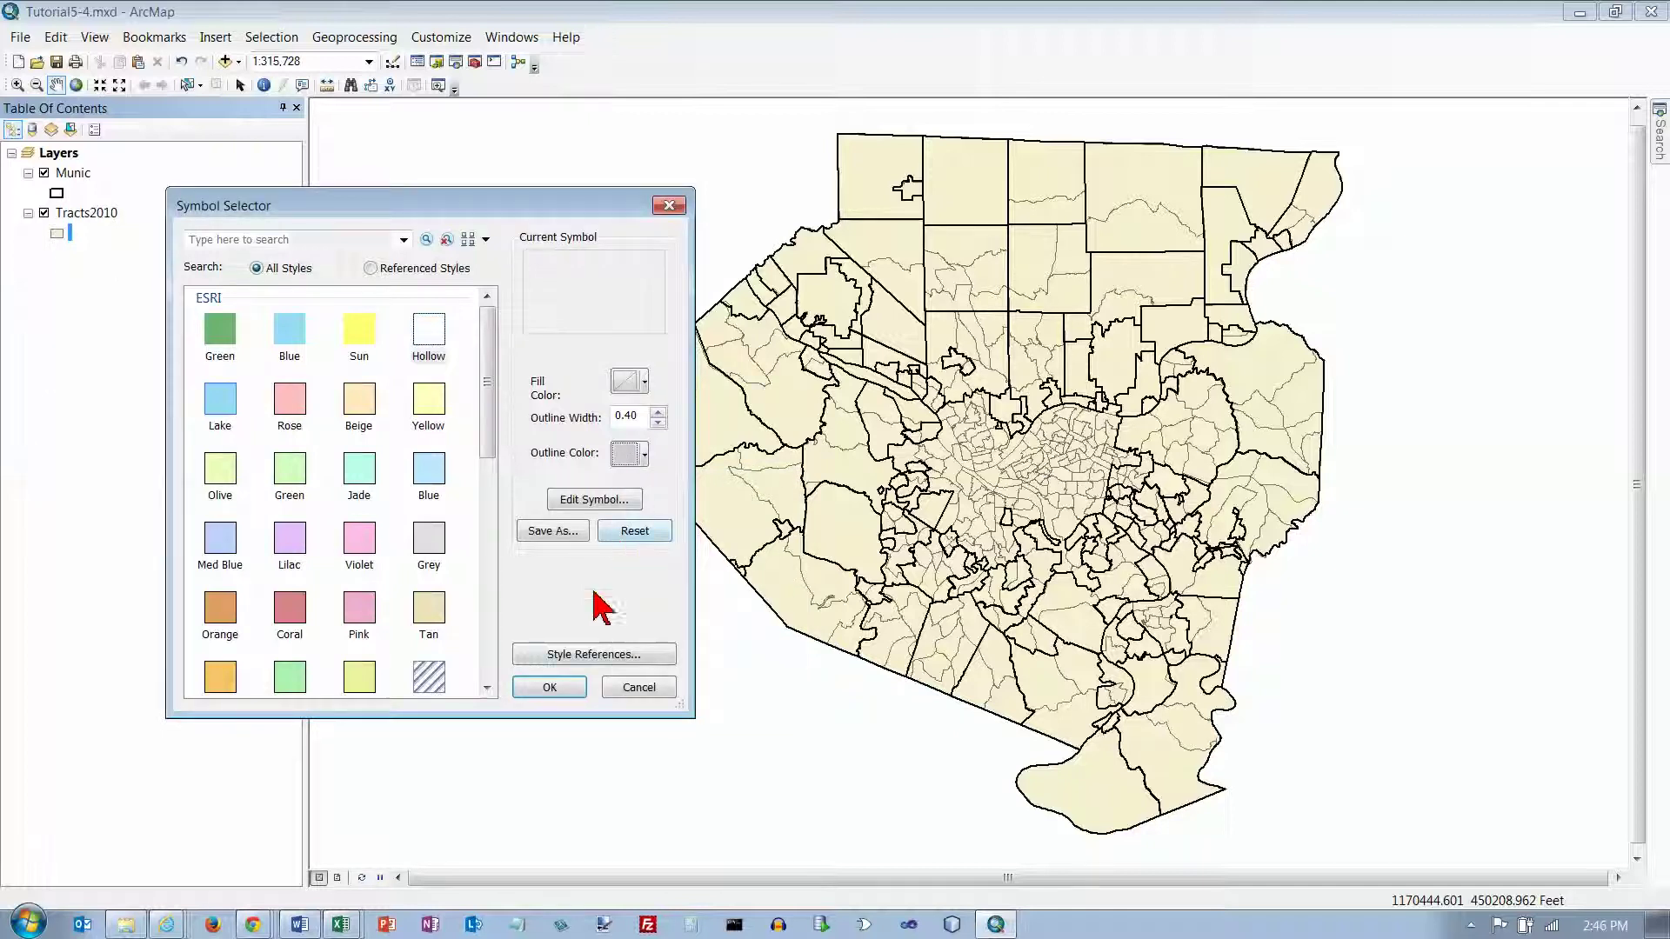
pyautogui.click(549, 687)
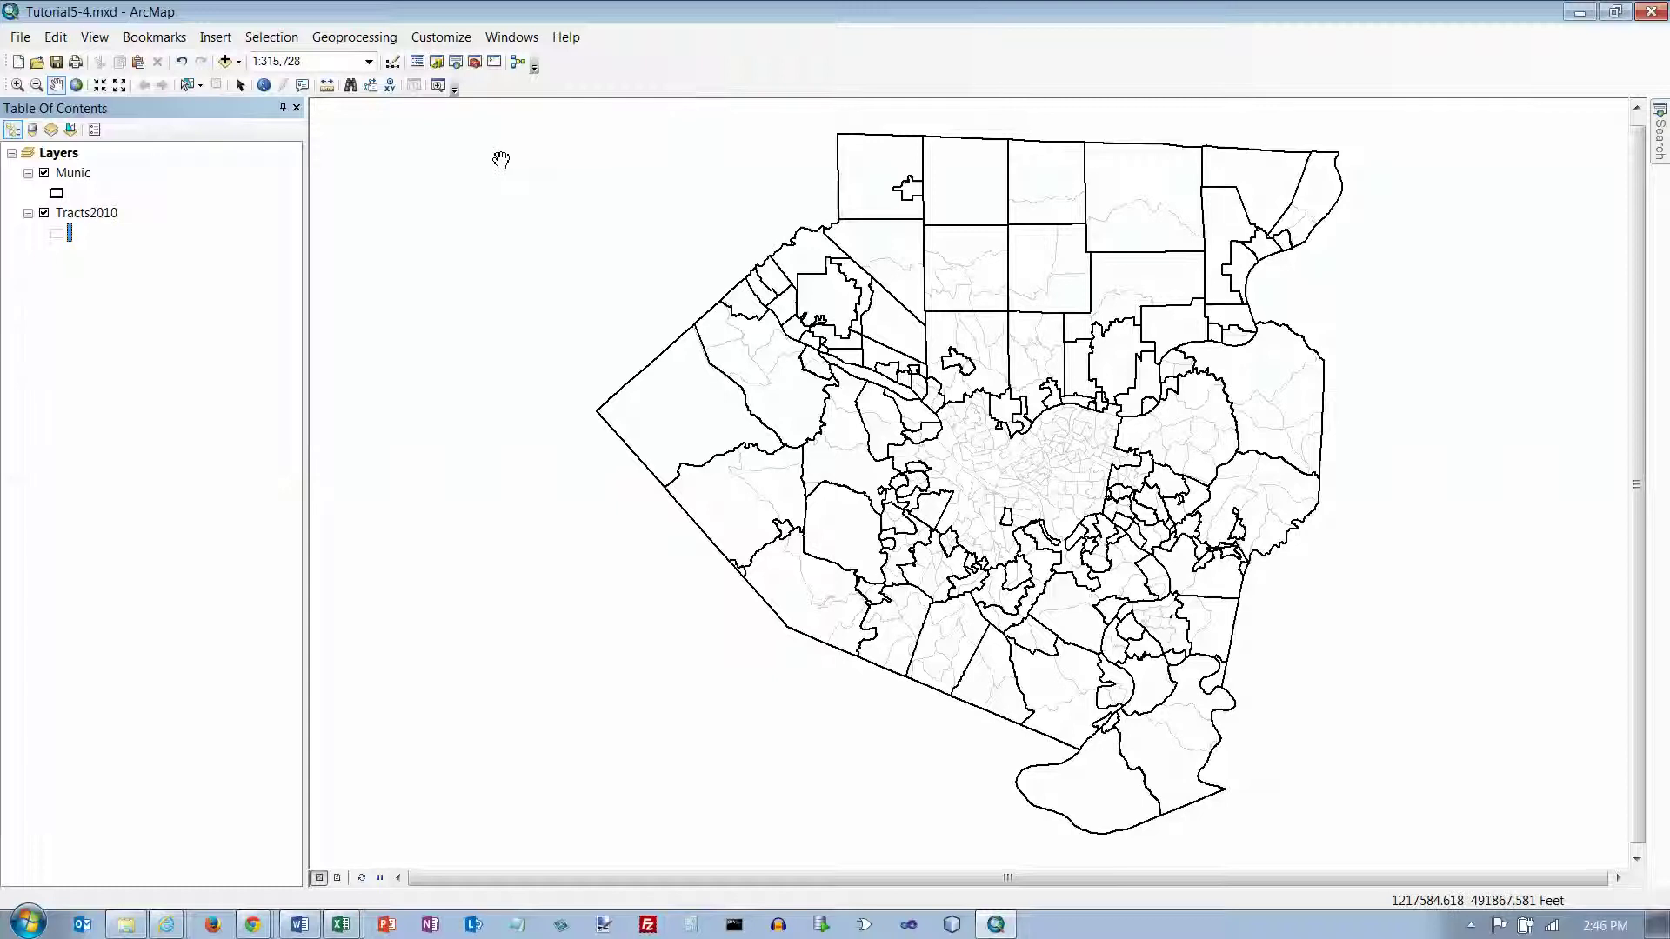
# Examine the Munic layer's extent, data source and coordinate system in its layer properties.
pyautogui.rightClick(80, 175)
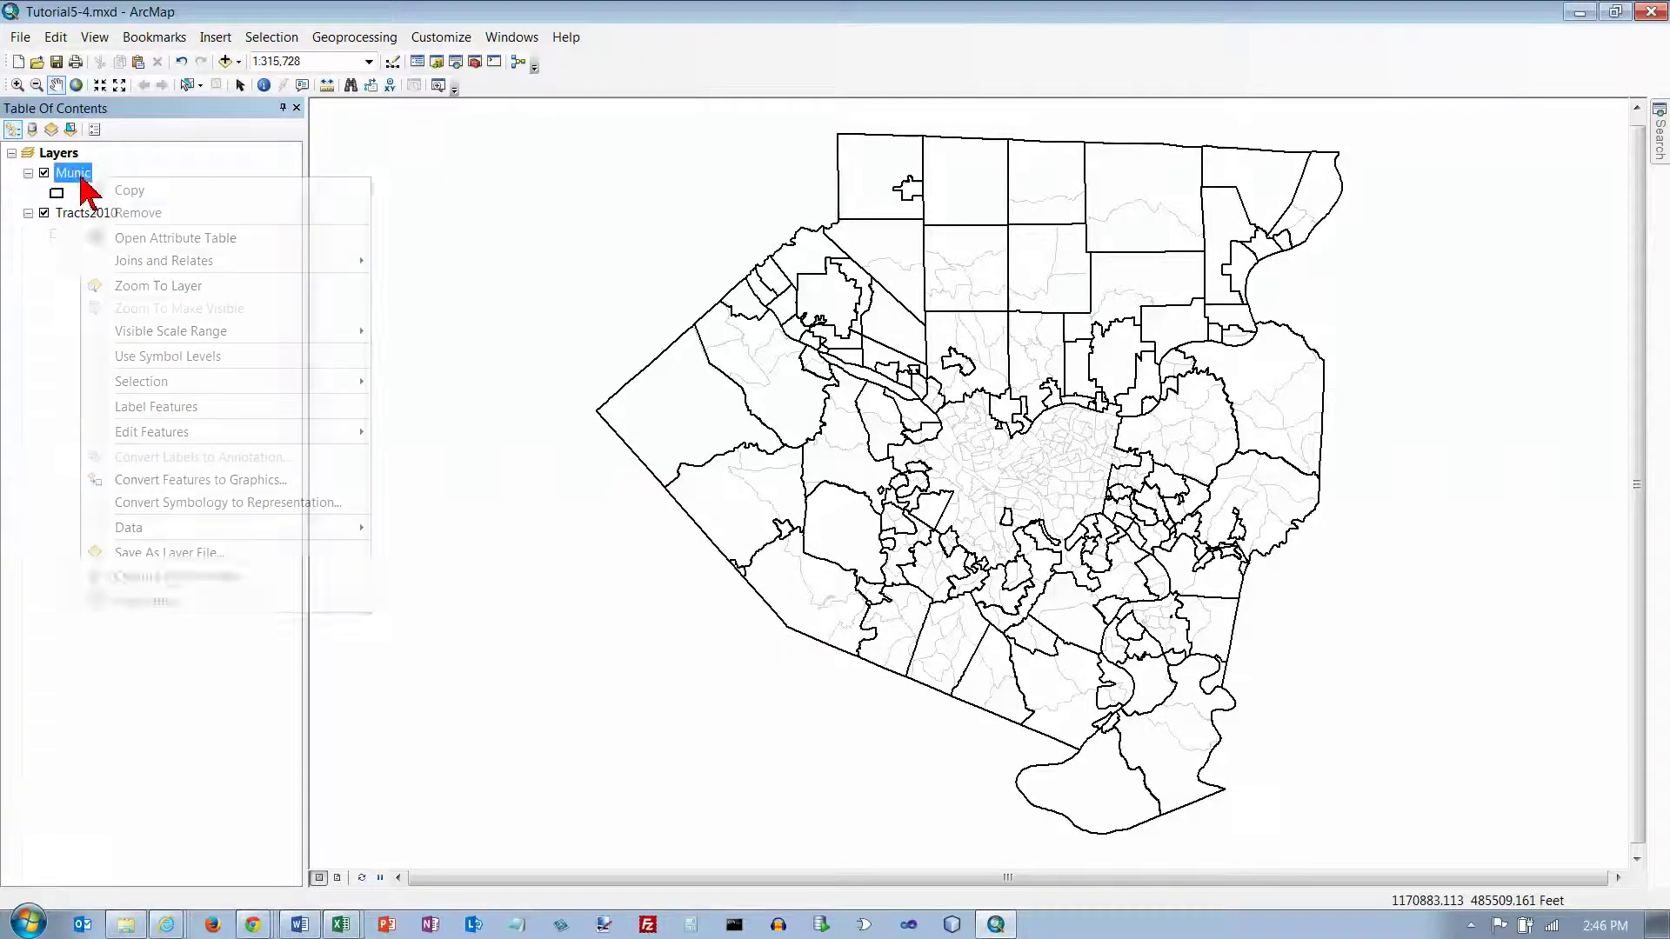
pyautogui.click(161, 600)
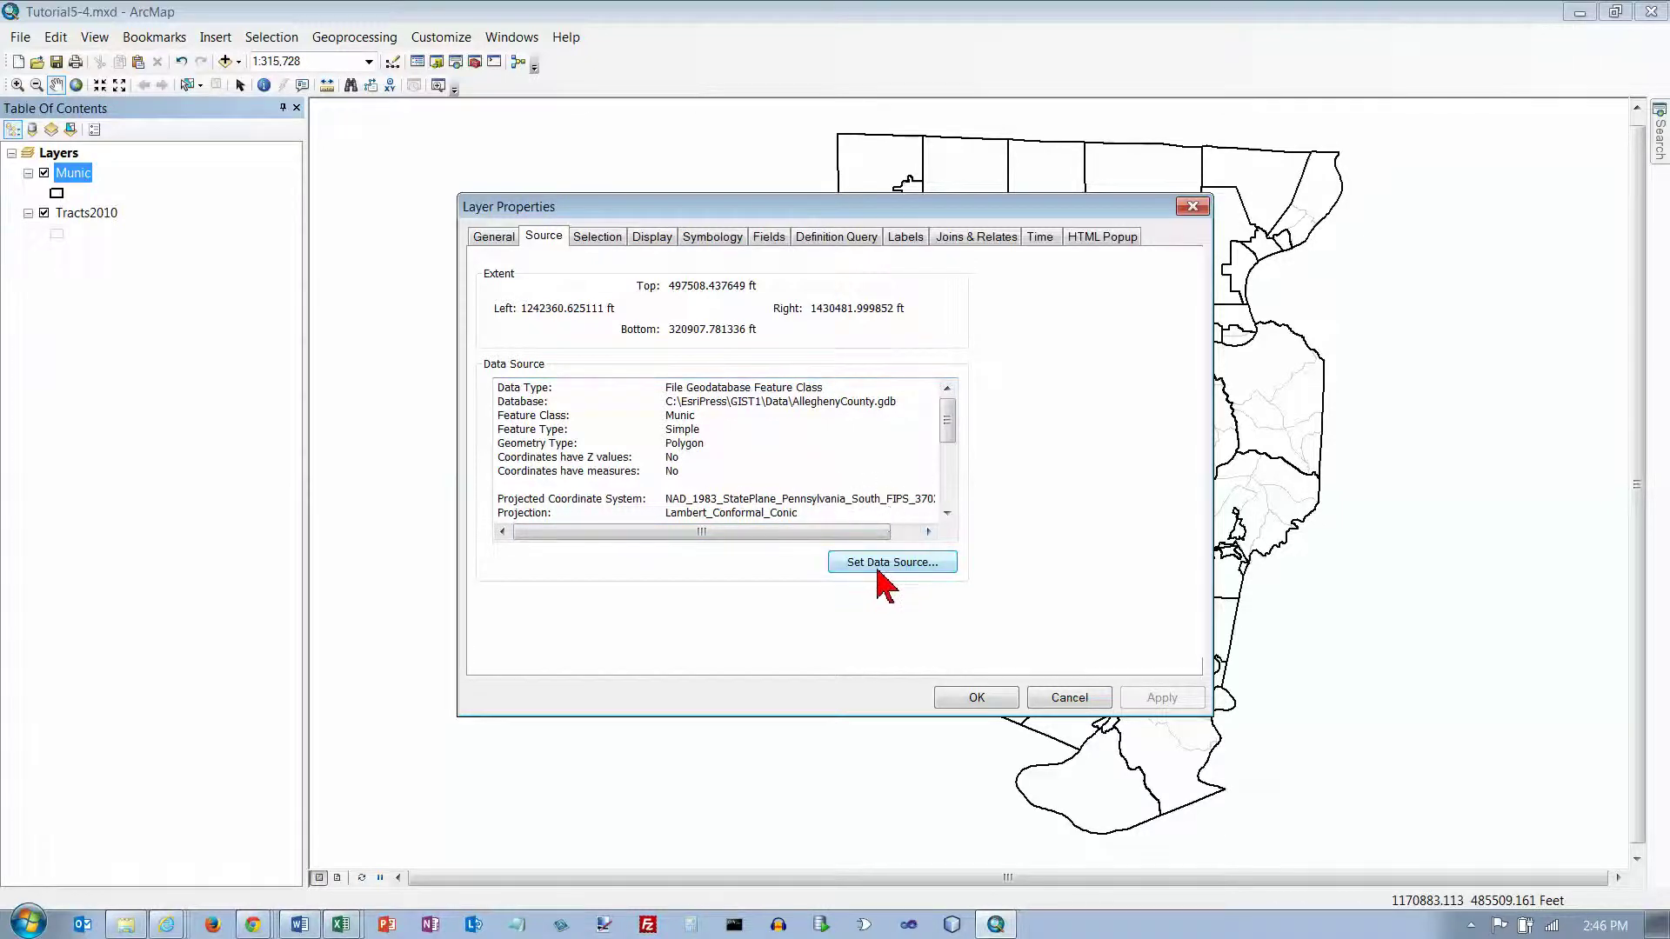
pyautogui.click(953, 698)
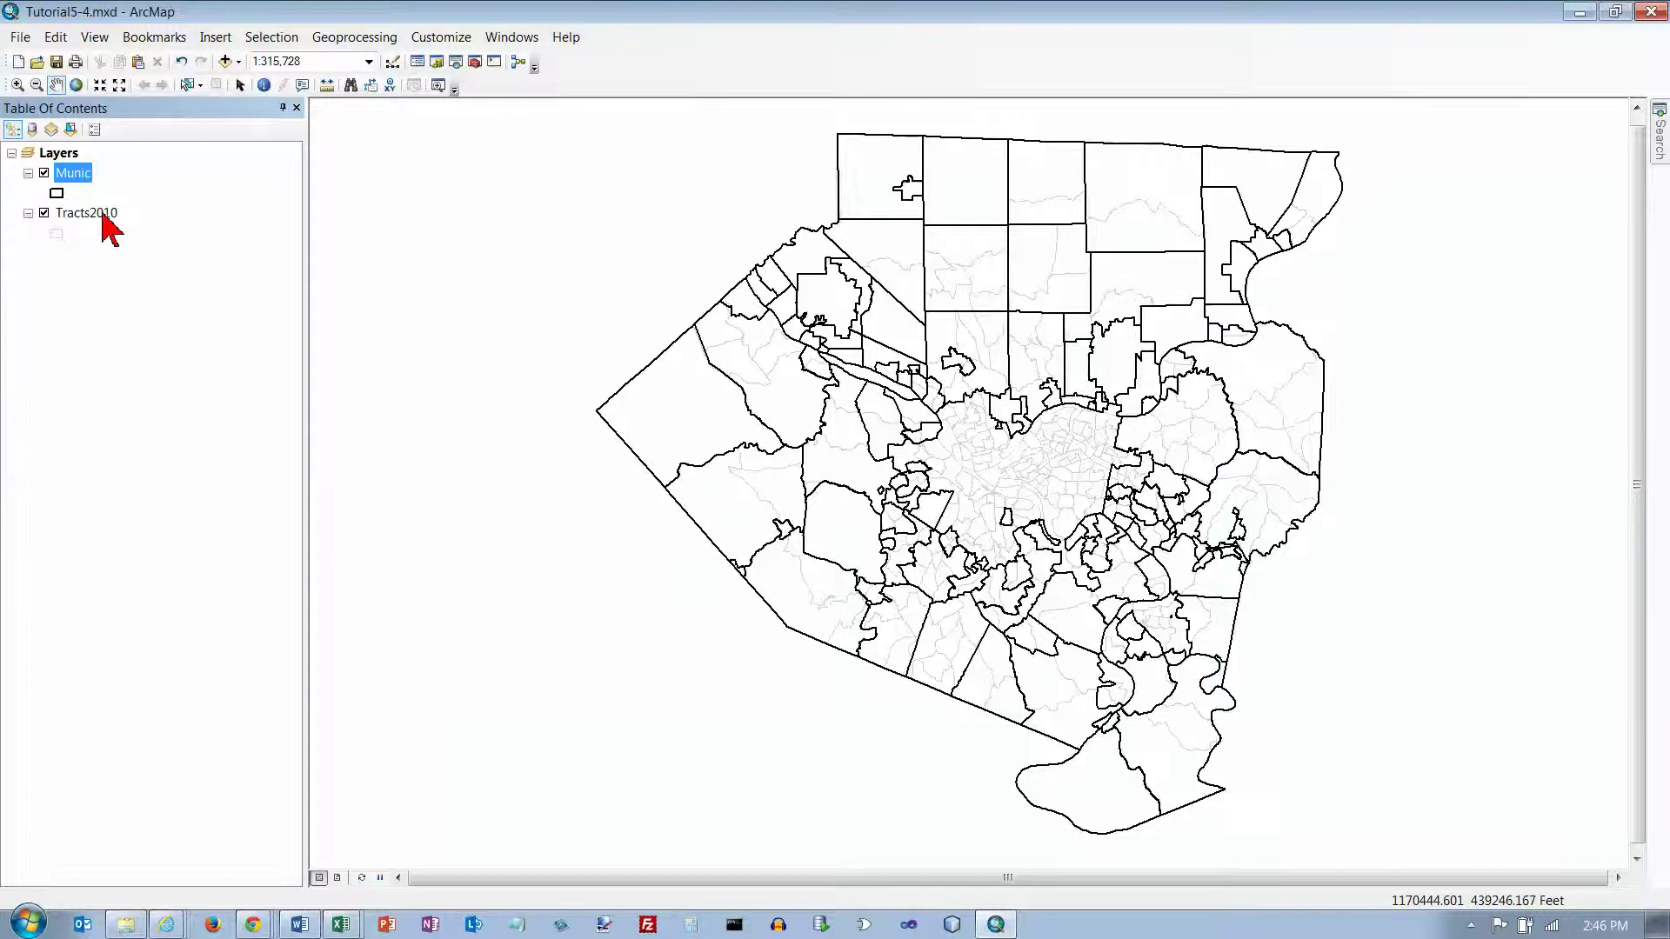
# Examine the Tracts2010 layer's extent, data source and coordinate system in its layer properties.
pyautogui.rightClick(103, 216)
pyautogui.click(205, 638)
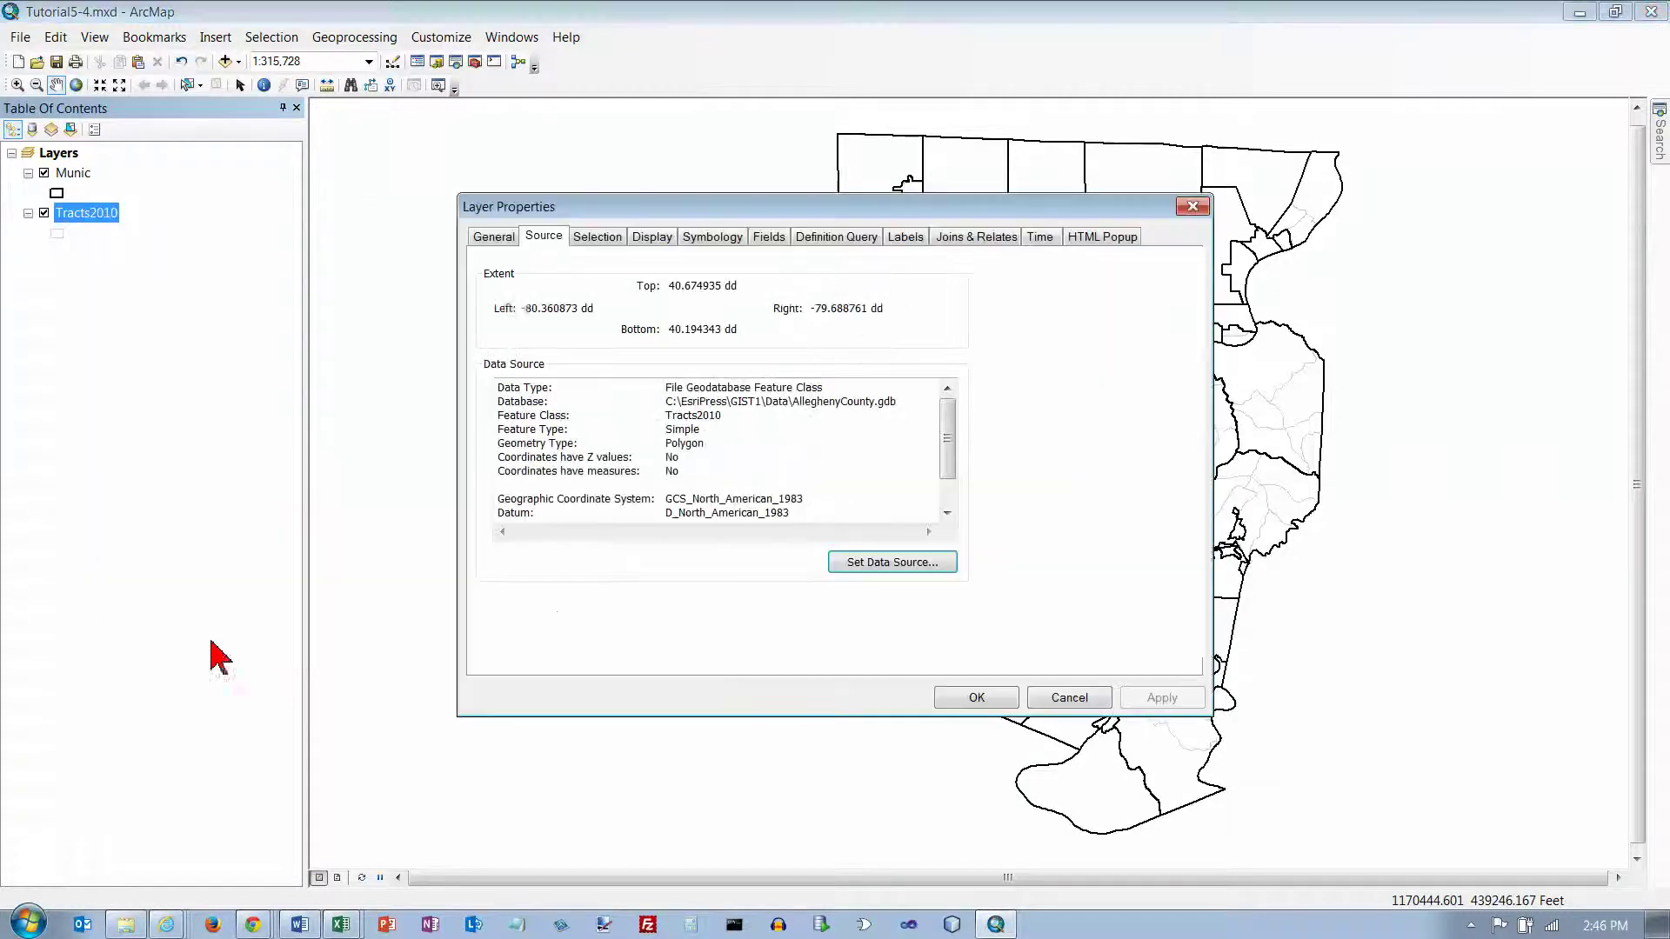
pyautogui.moveTo(953, 444)
pyautogui.mouseDown()
pyautogui.moveTo(947, 465)
pyautogui.moveTo(947, 424)
pyautogui.mouseUp()
pyautogui.click(996, 698)
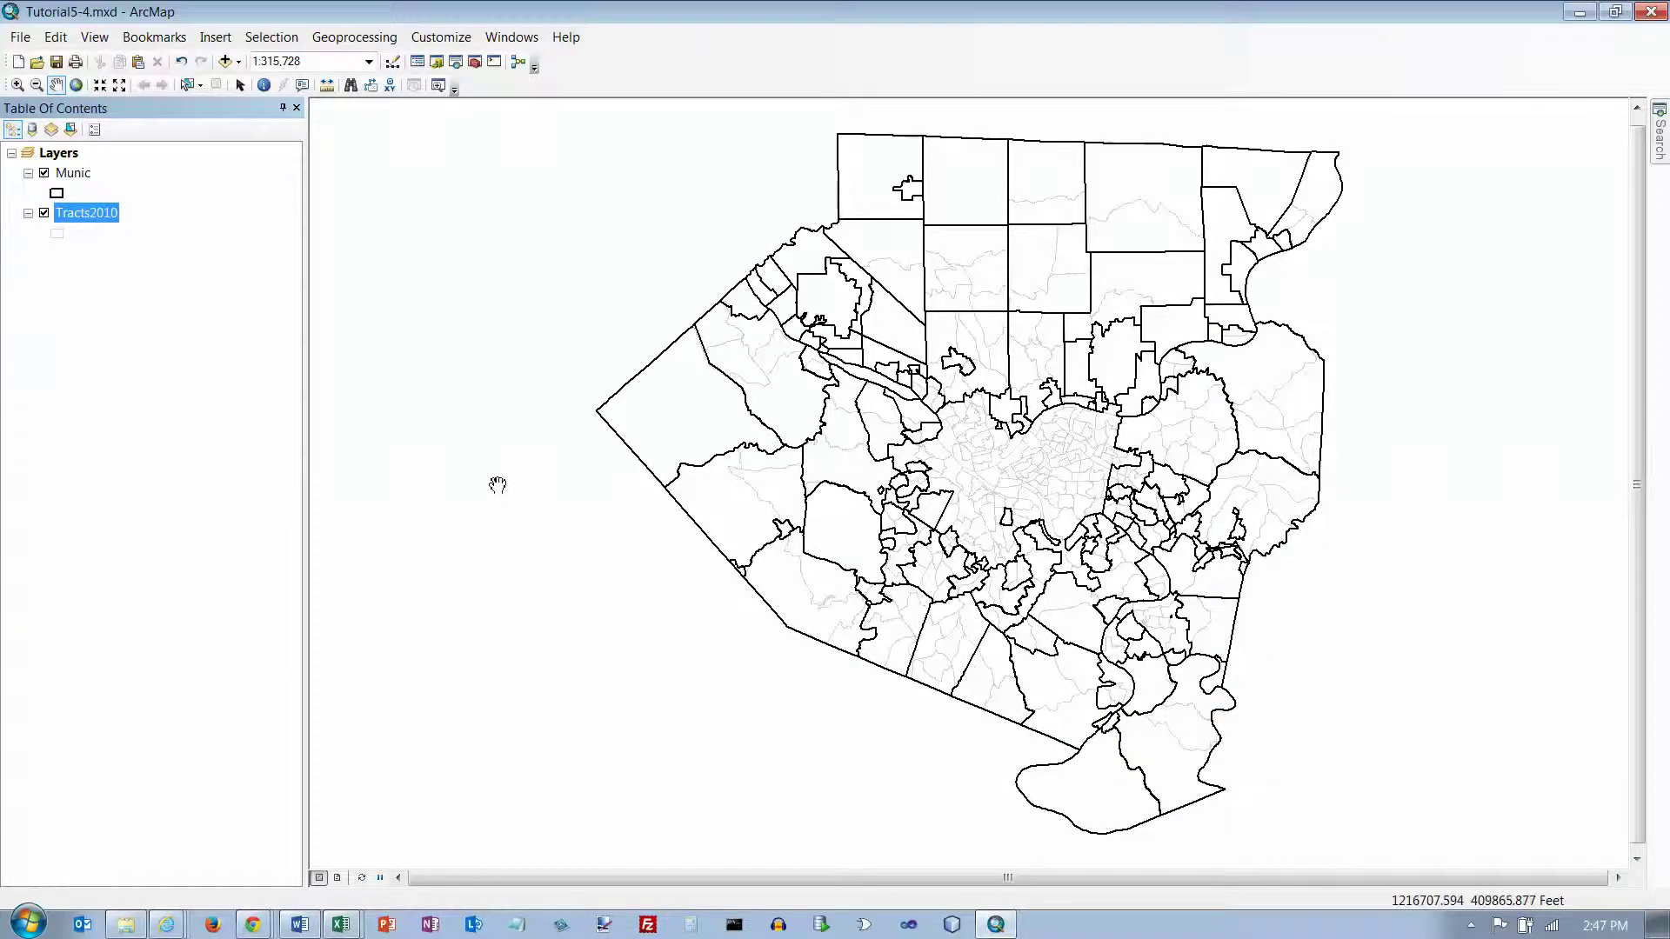
pyautogui.click(262, 930)
pyautogui.click(246, 880)
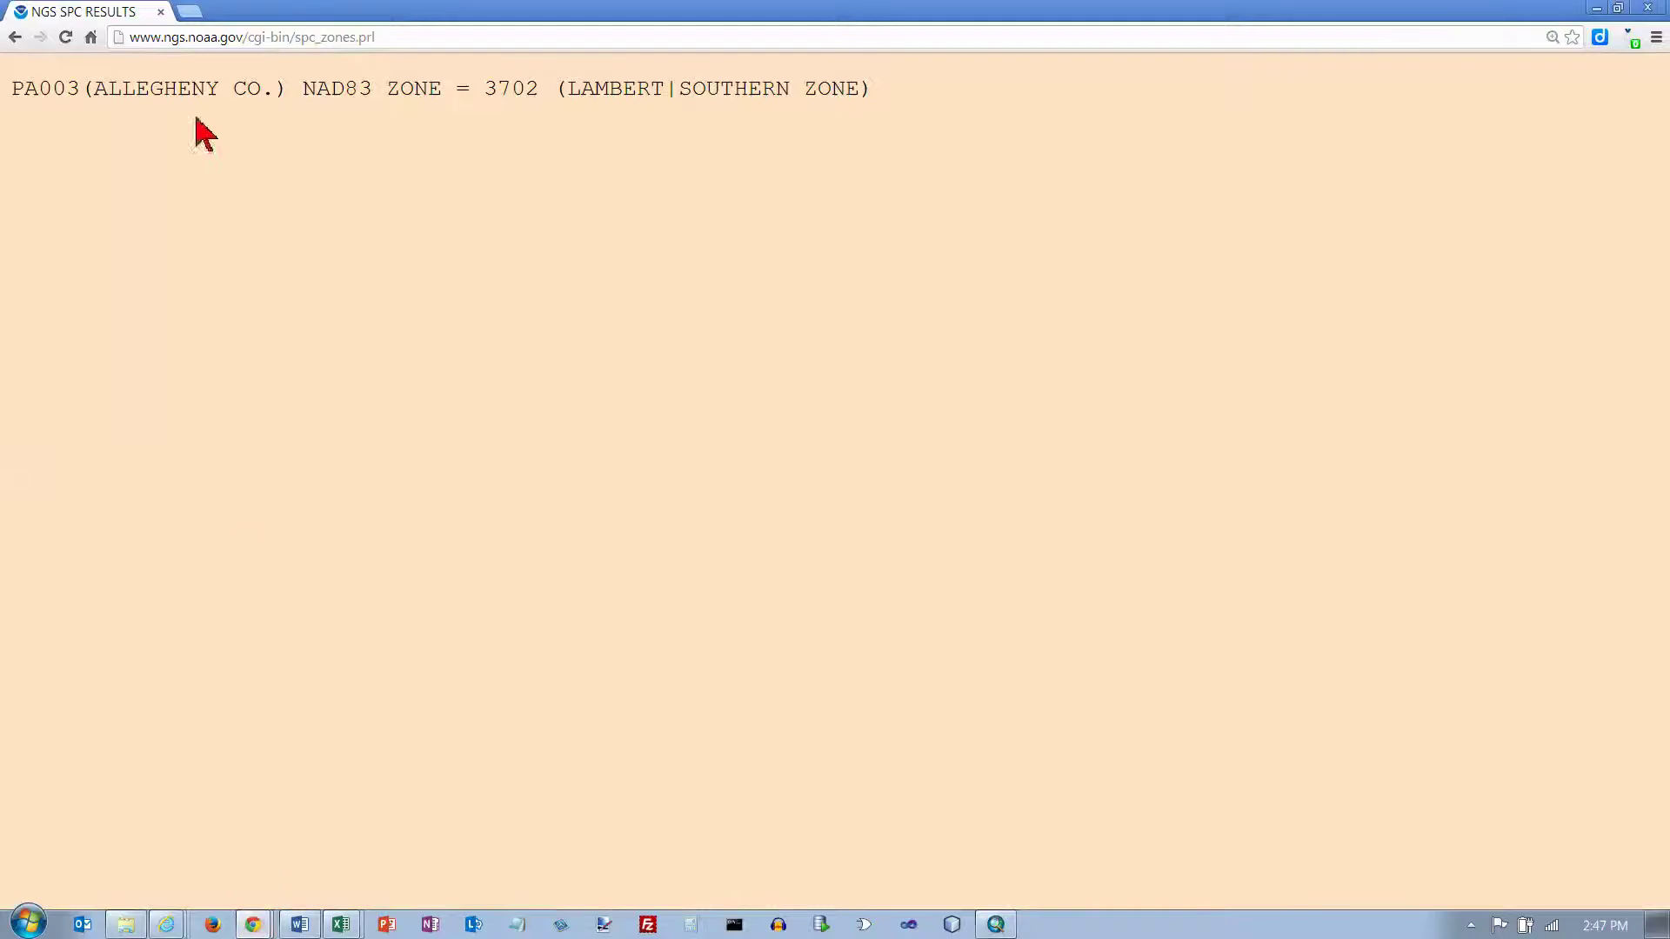
pyautogui.click(228, 39)
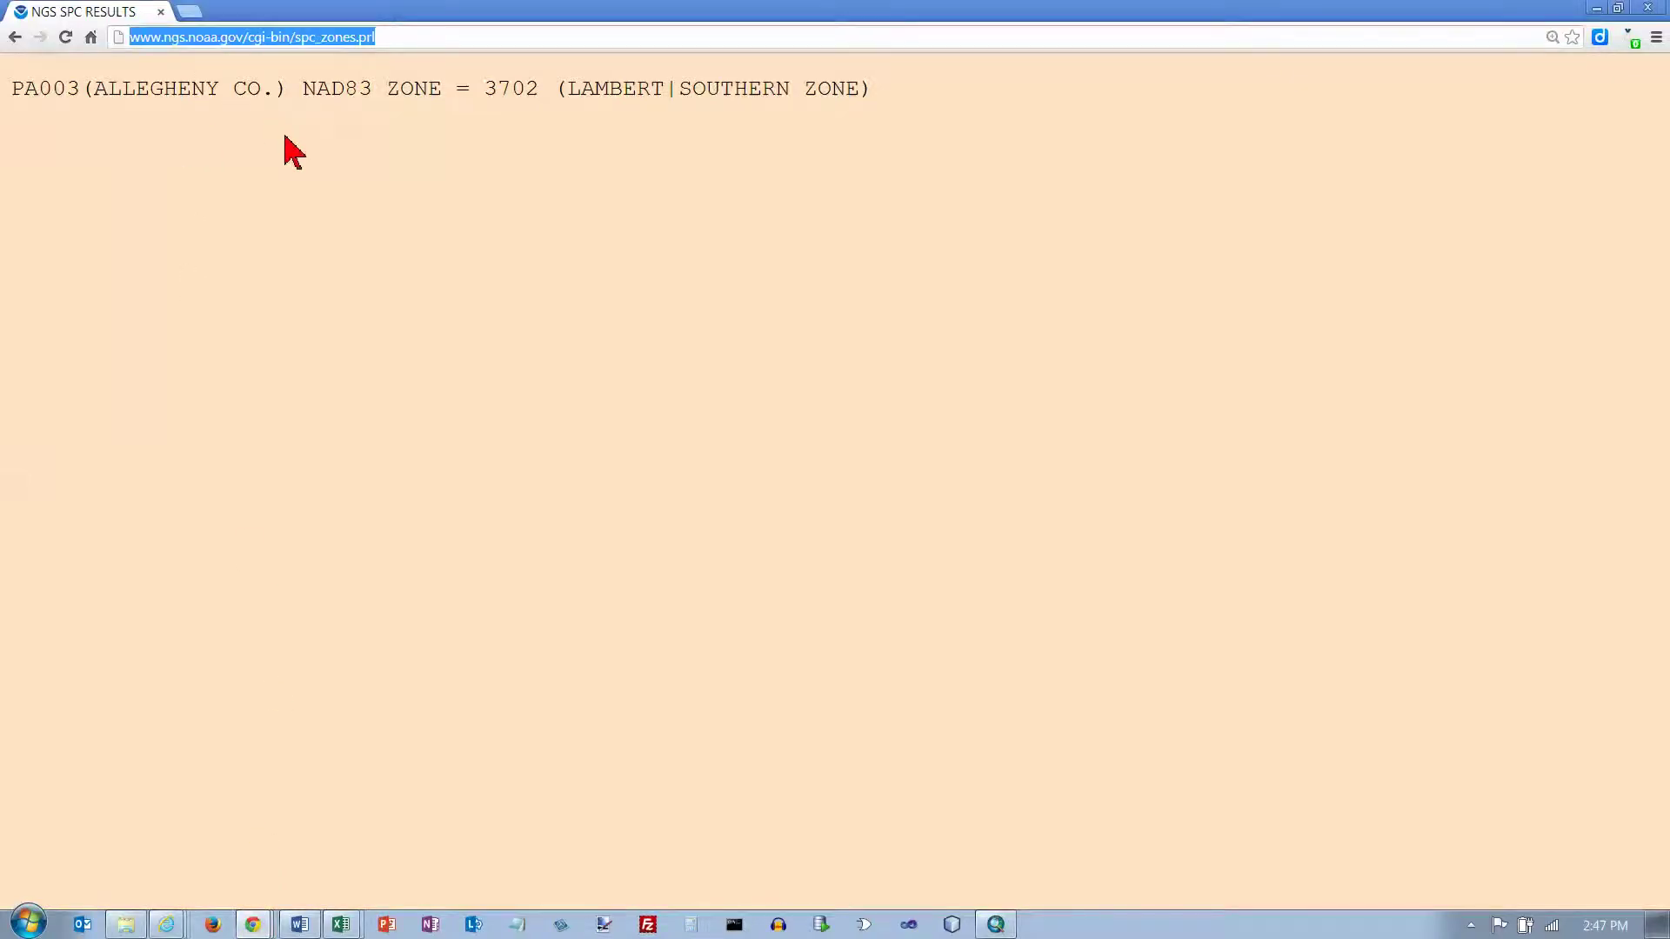
pyautogui.write('ww')
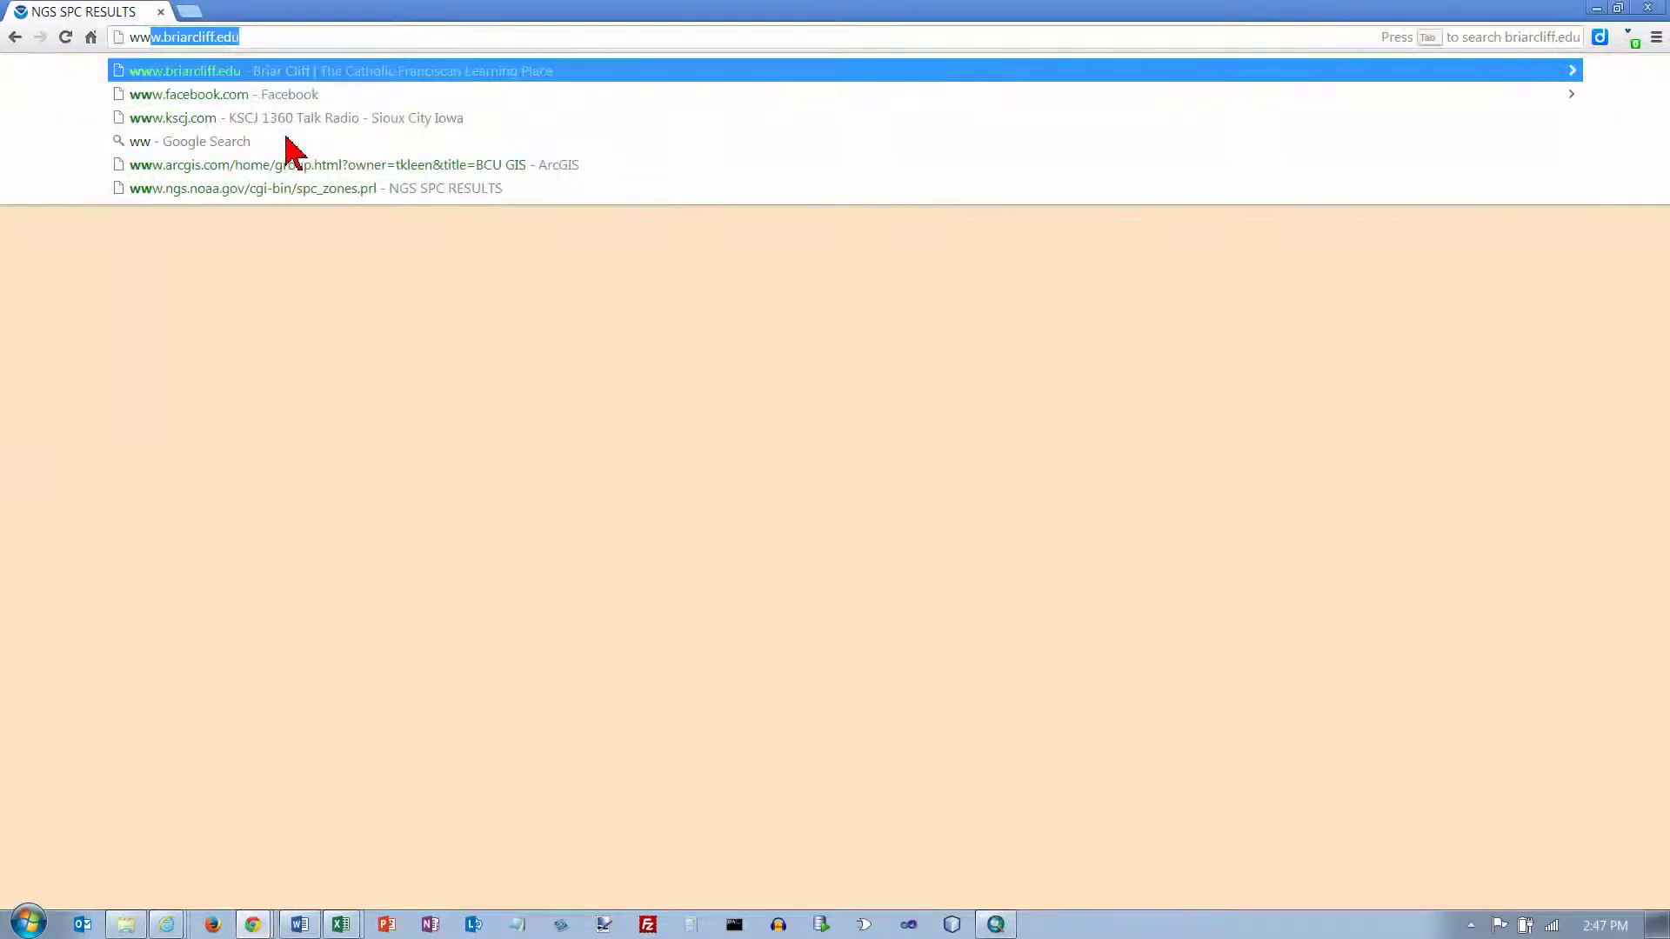
pyautogui.write('w.dmap.co.uk/ut')
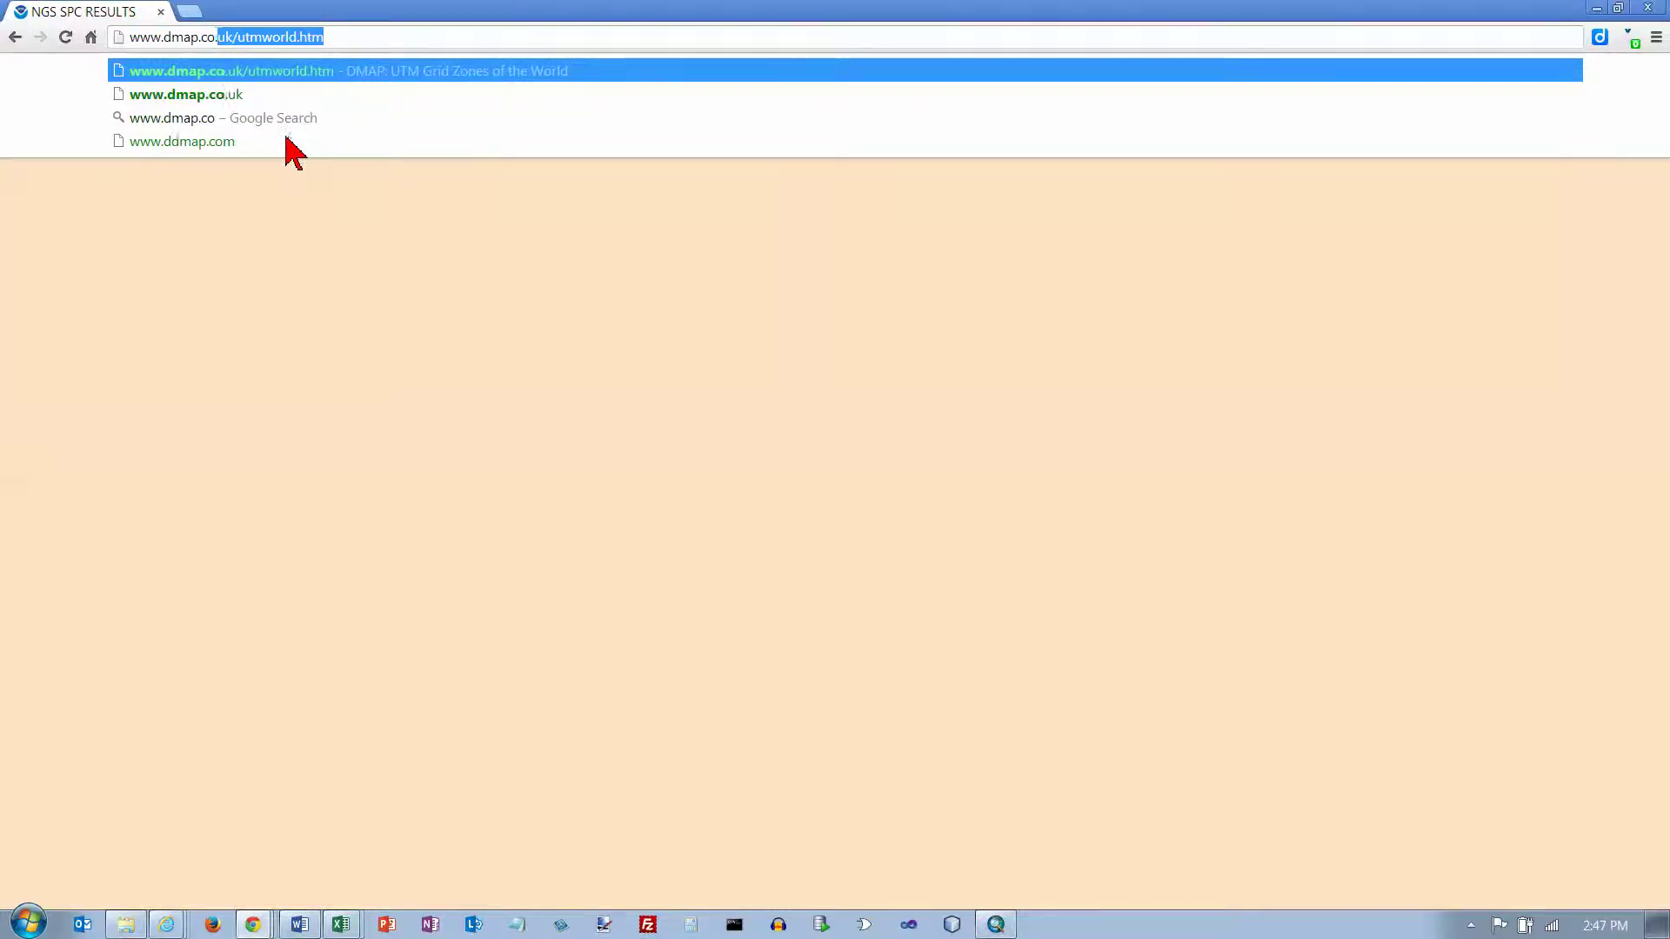
pyautogui.write('mworld')
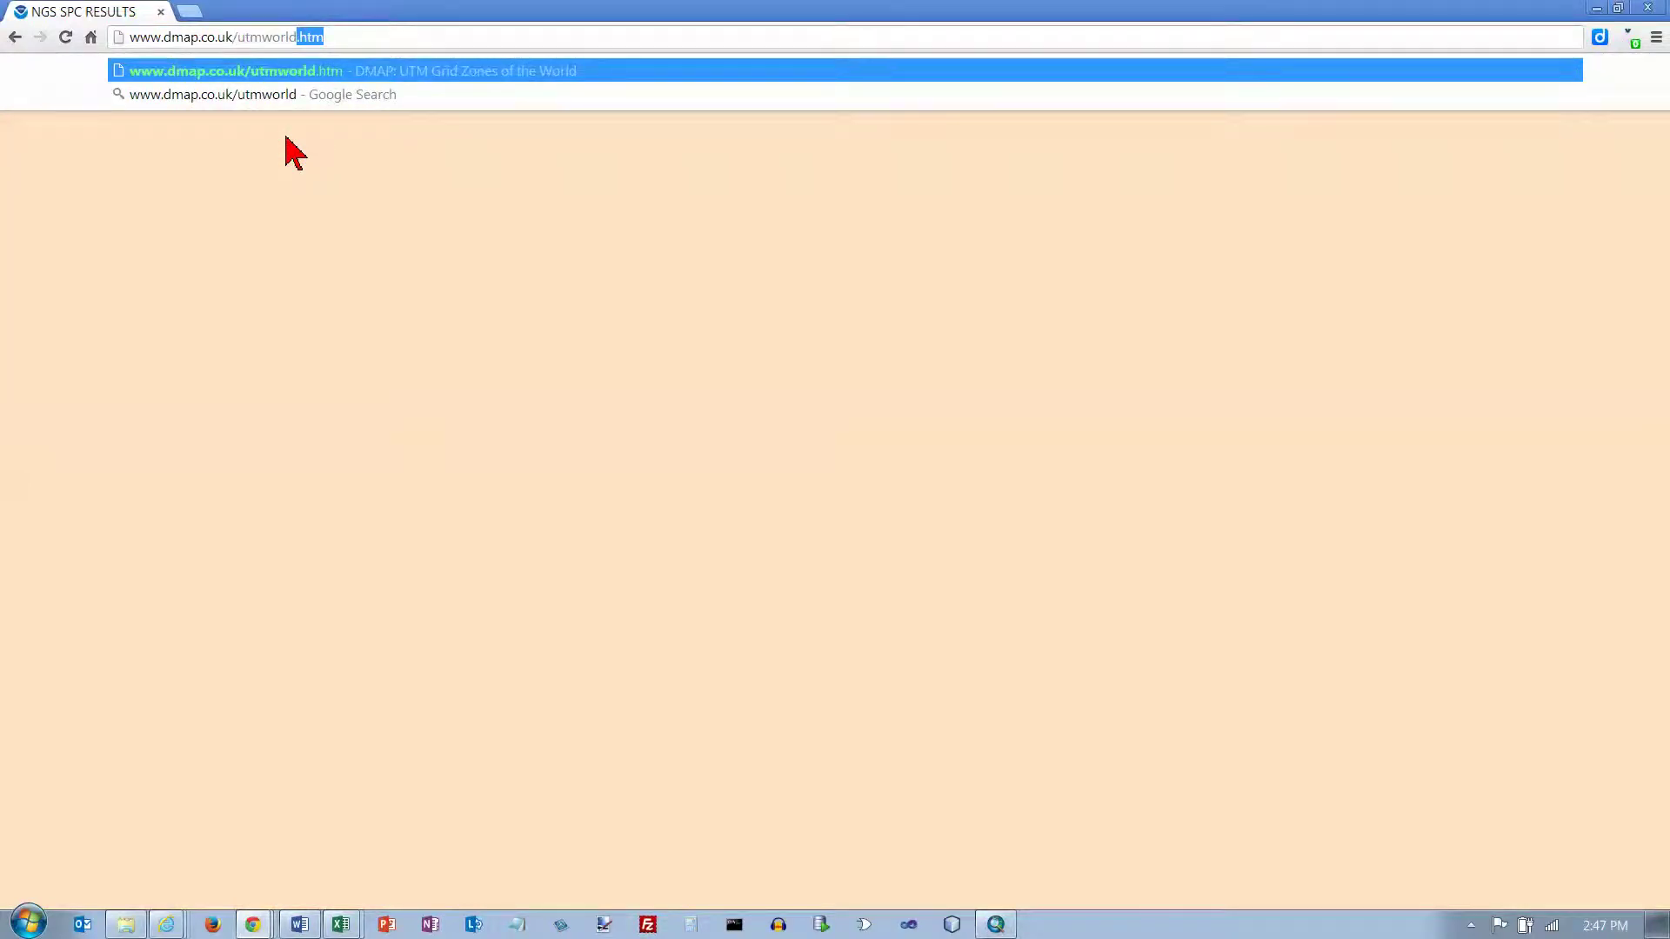
pyautogui.press('Return')
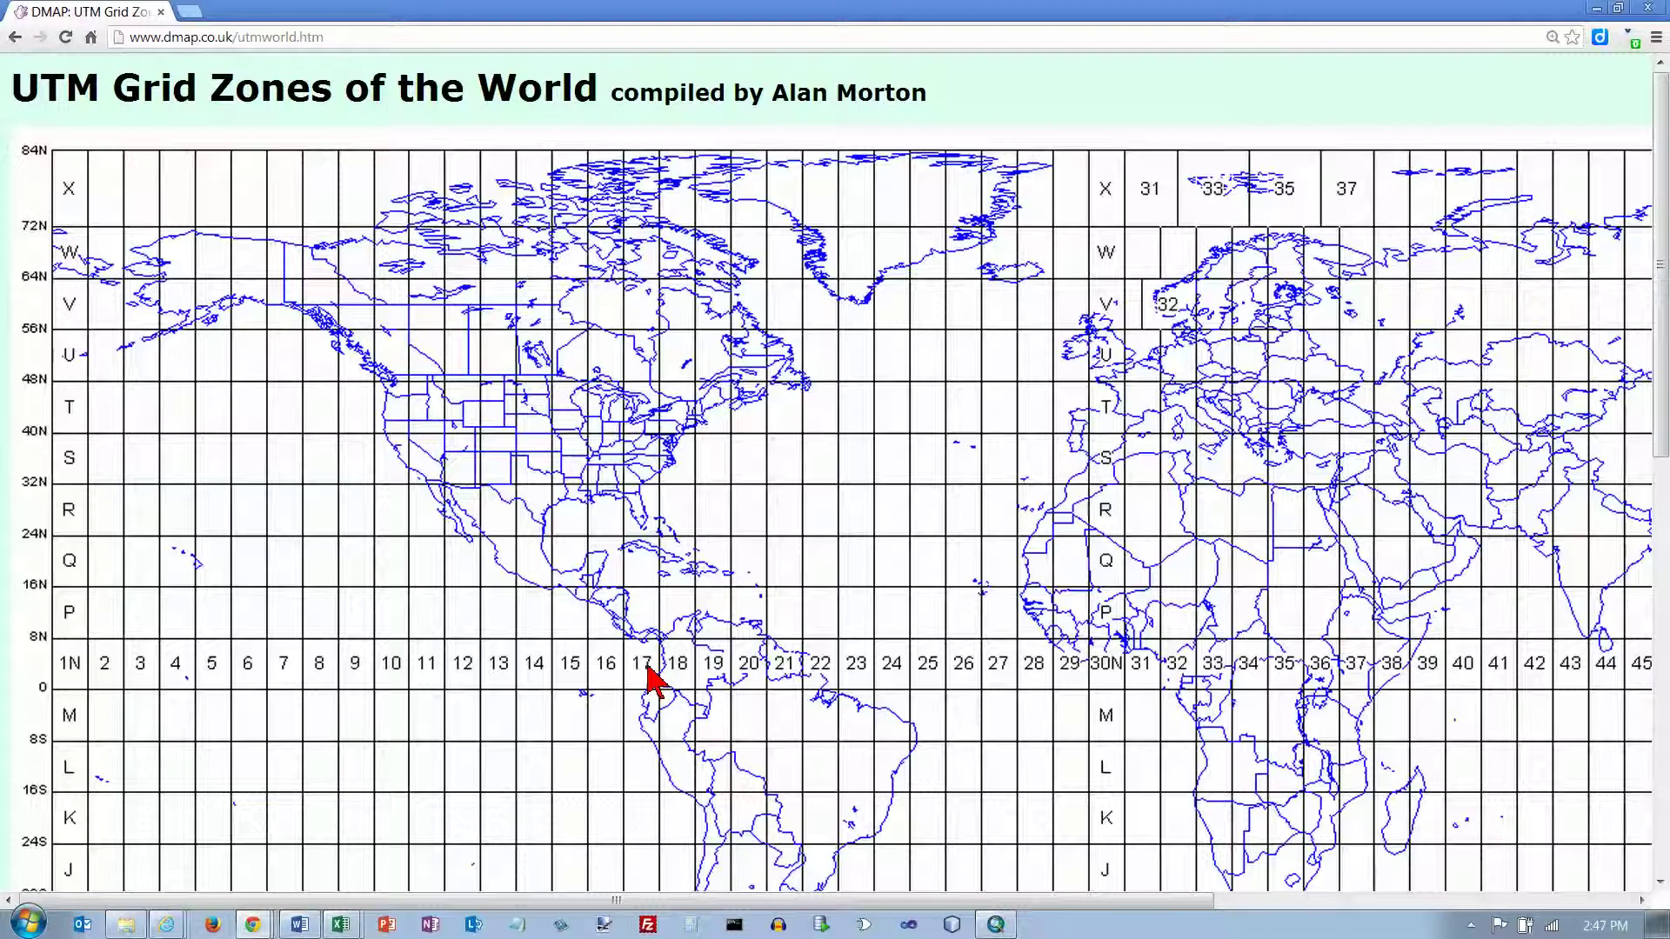
# Switch to ArcMap and check the Layers data frame's coordinate system and its map and display units.
pyautogui.click(995, 924)
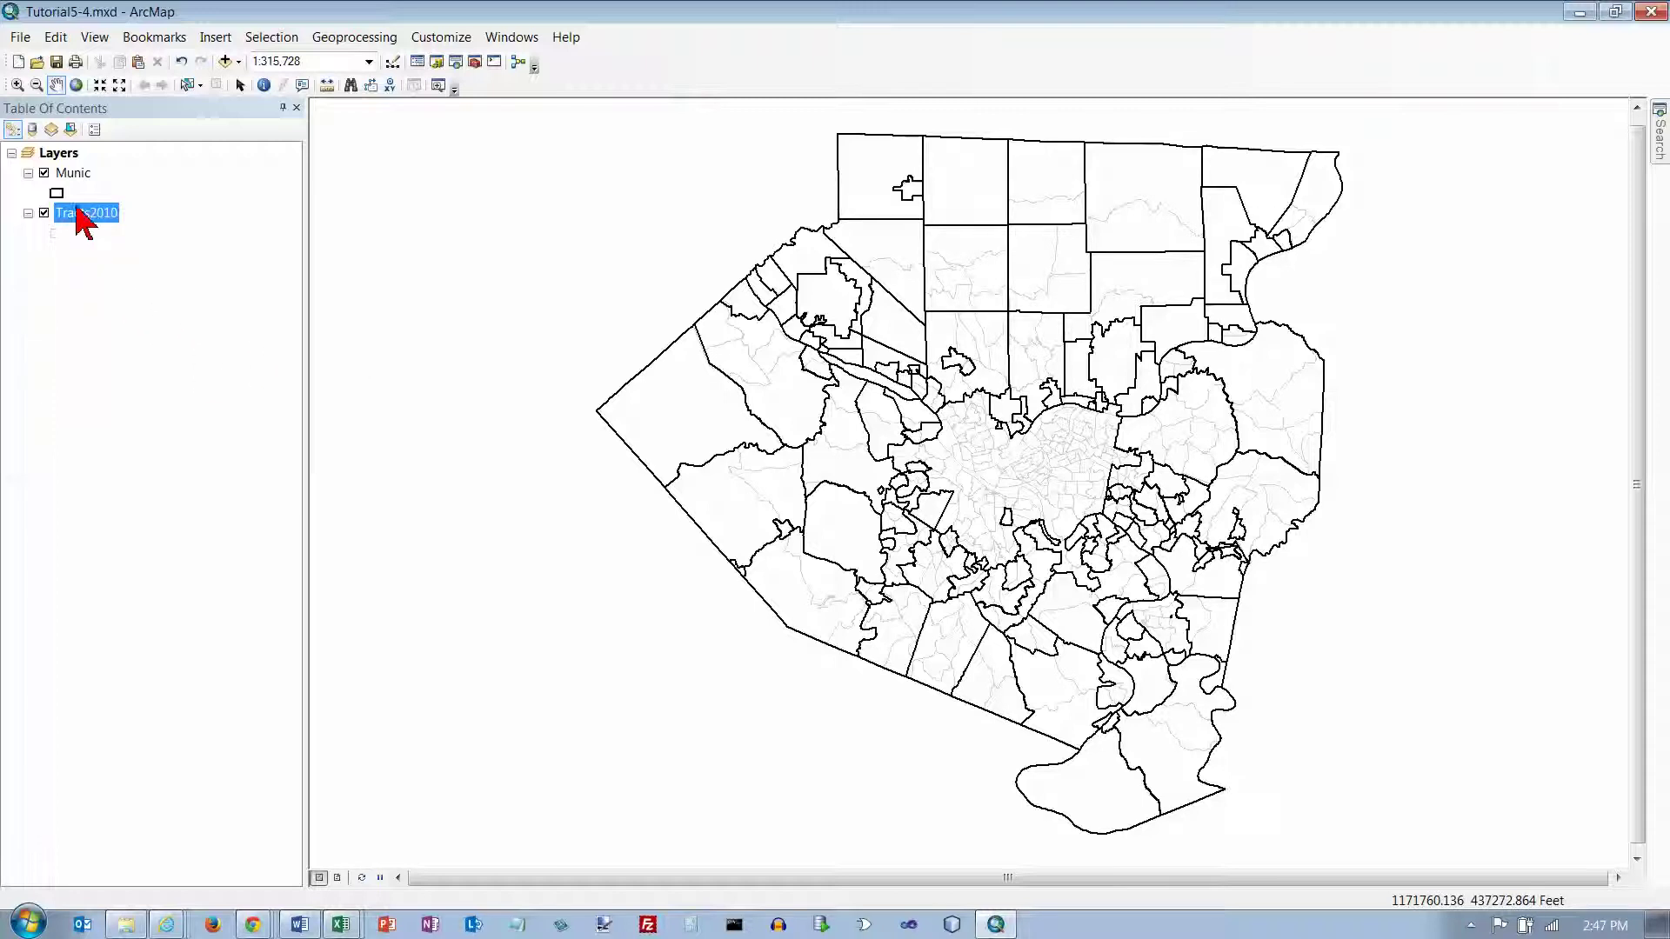
pyautogui.rightClick(67, 154)
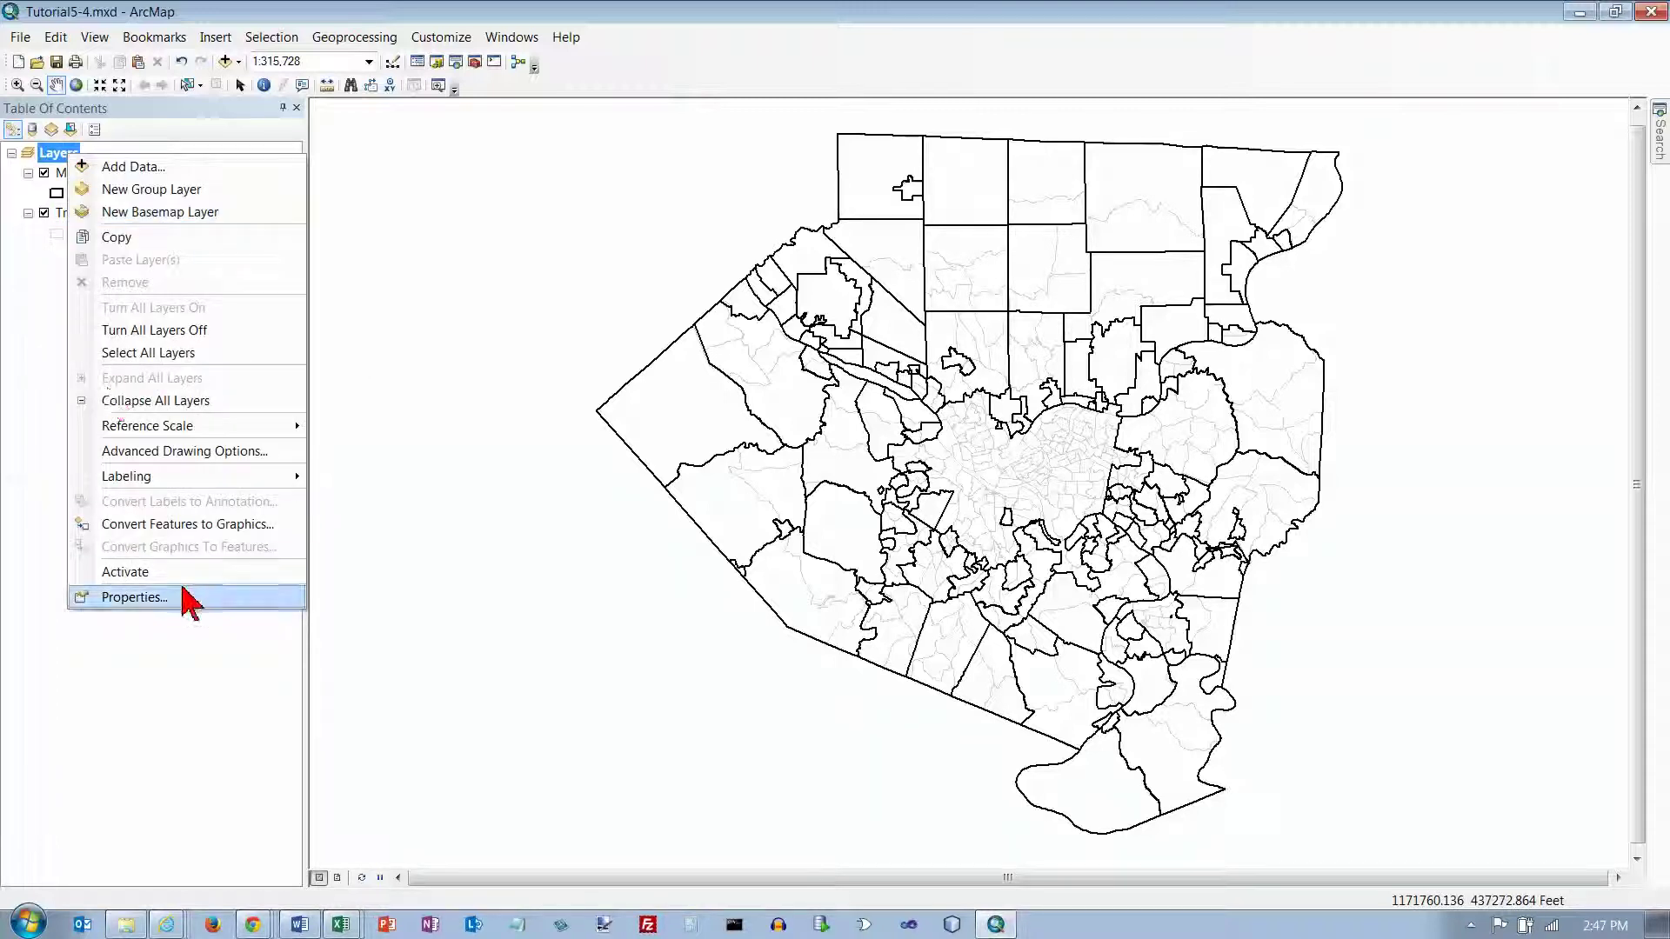
pyautogui.click(134, 596)
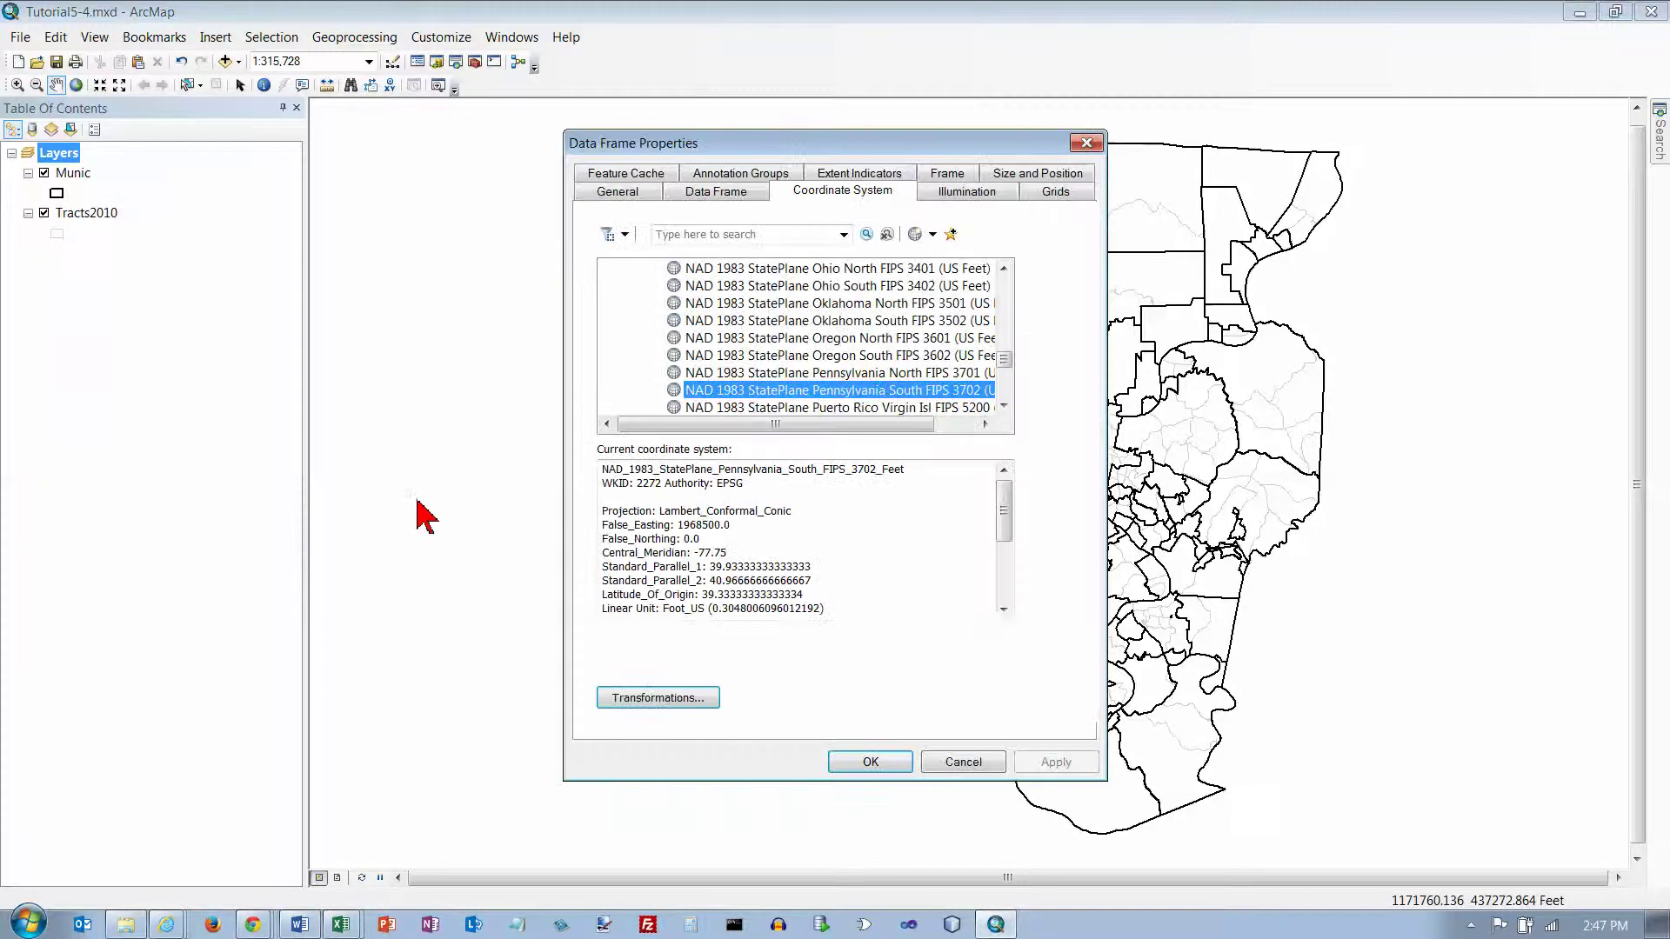
pyautogui.click(650, 191)
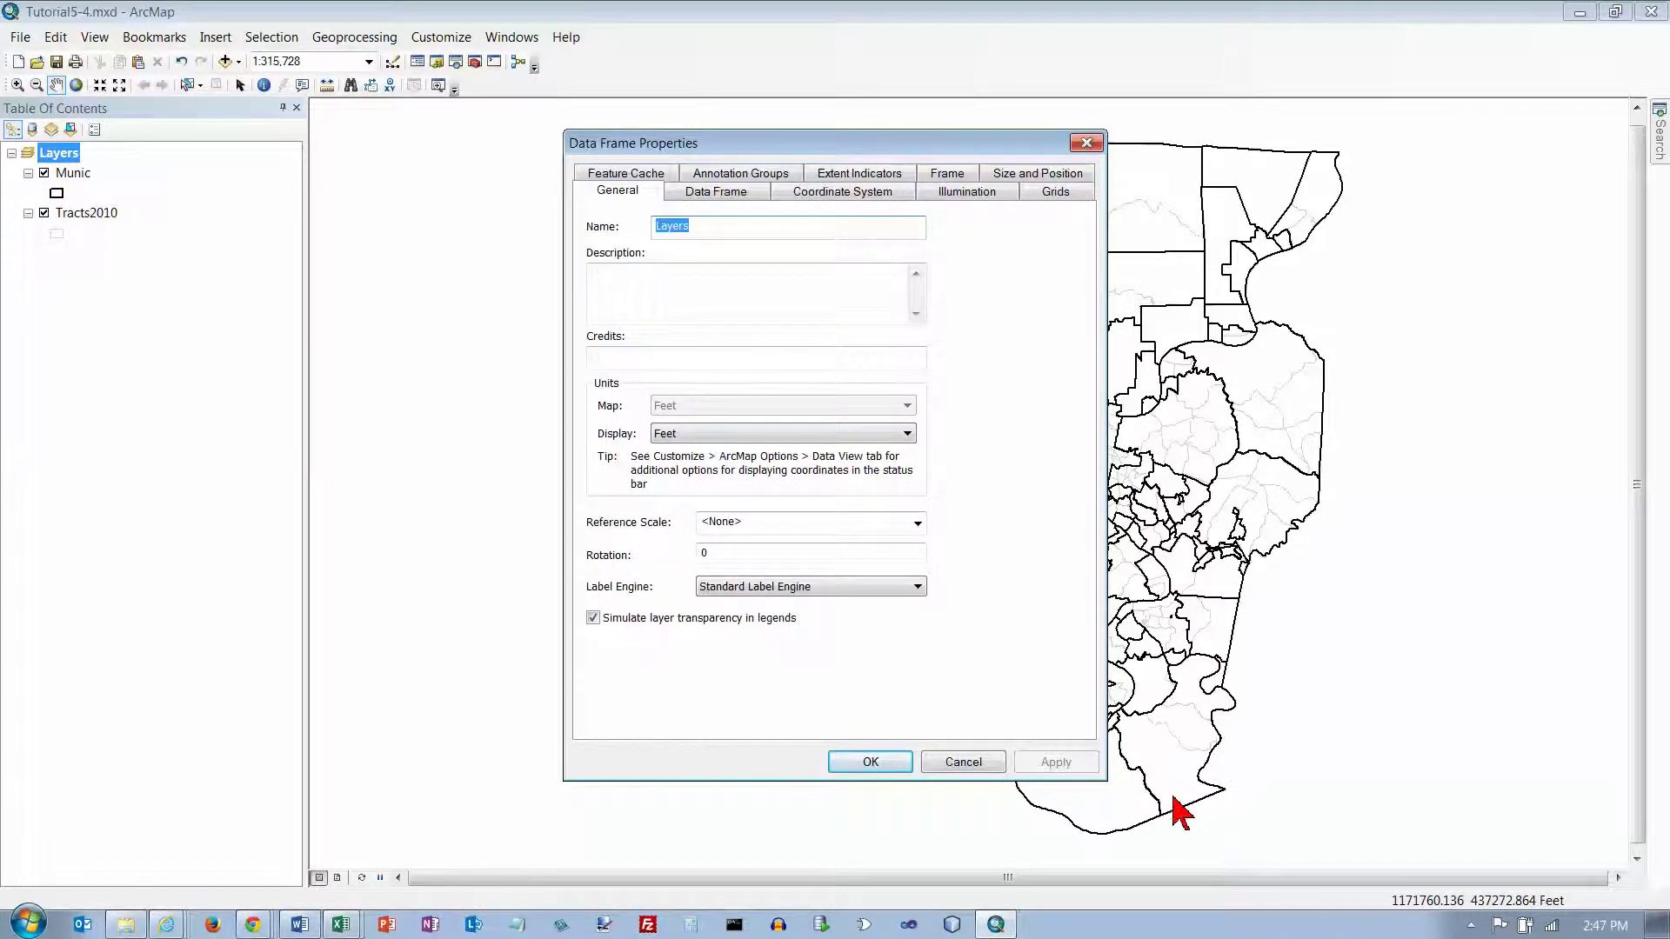
# Choose the projected UTM coordinate system NAD 1983 UTM Zone 17N for the data frame and check its linear unit.
pyautogui.click(792, 196)
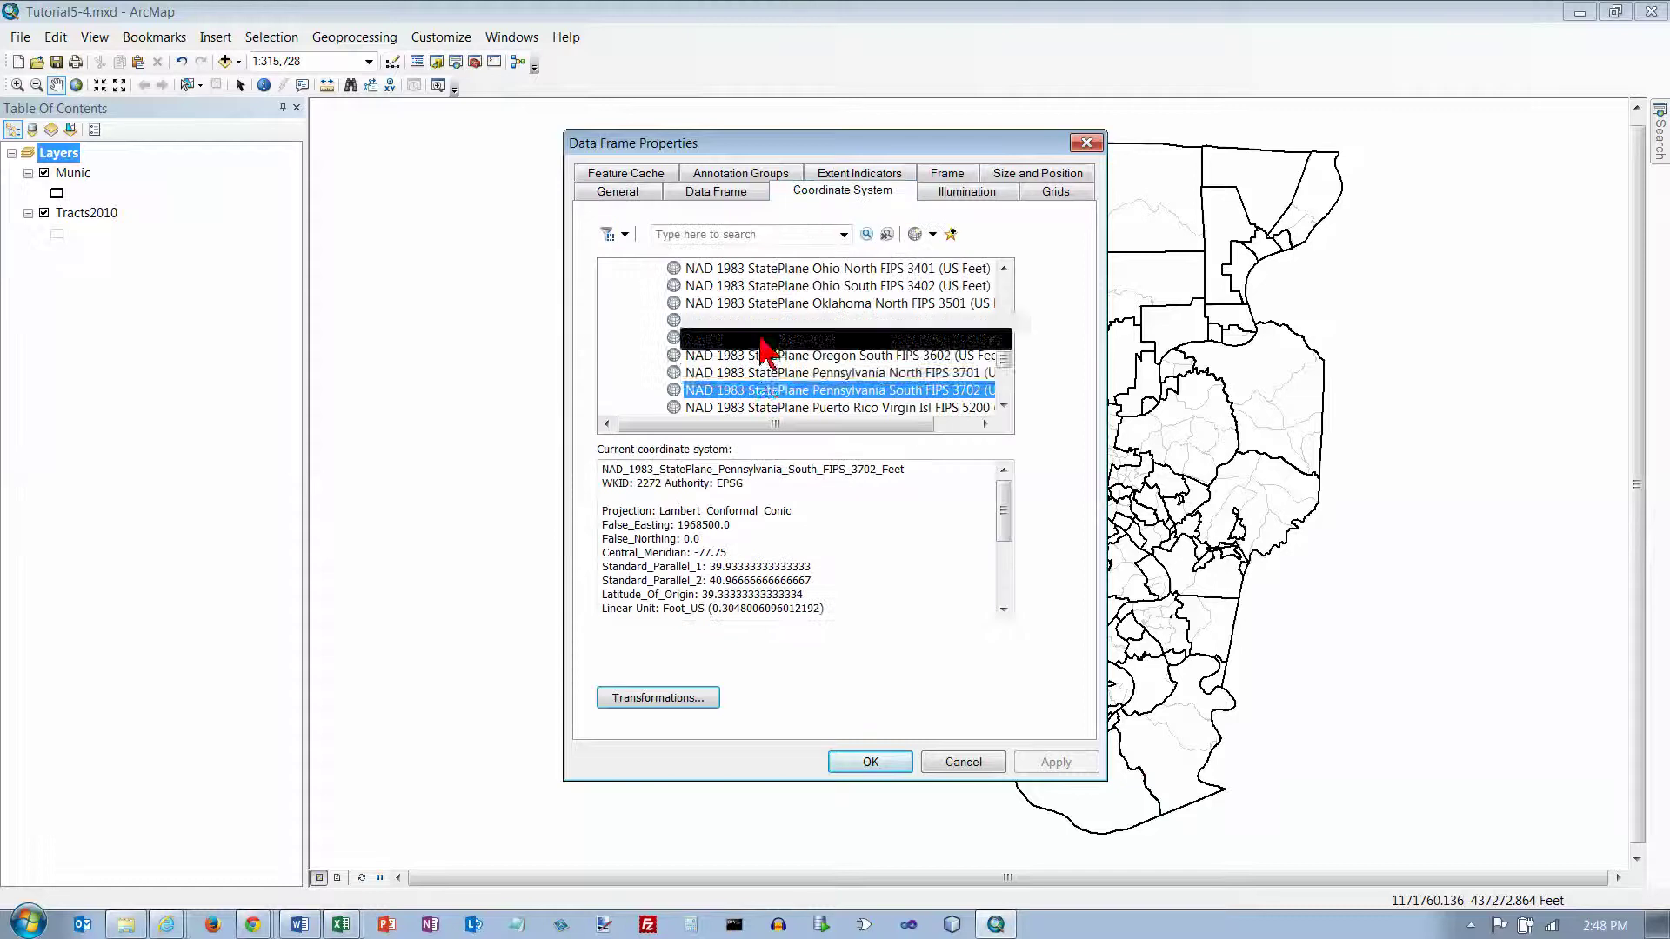
pyautogui.moveTo(1004, 357); pyautogui.dragTo(1004, 287)
pyautogui.click(625, 373)
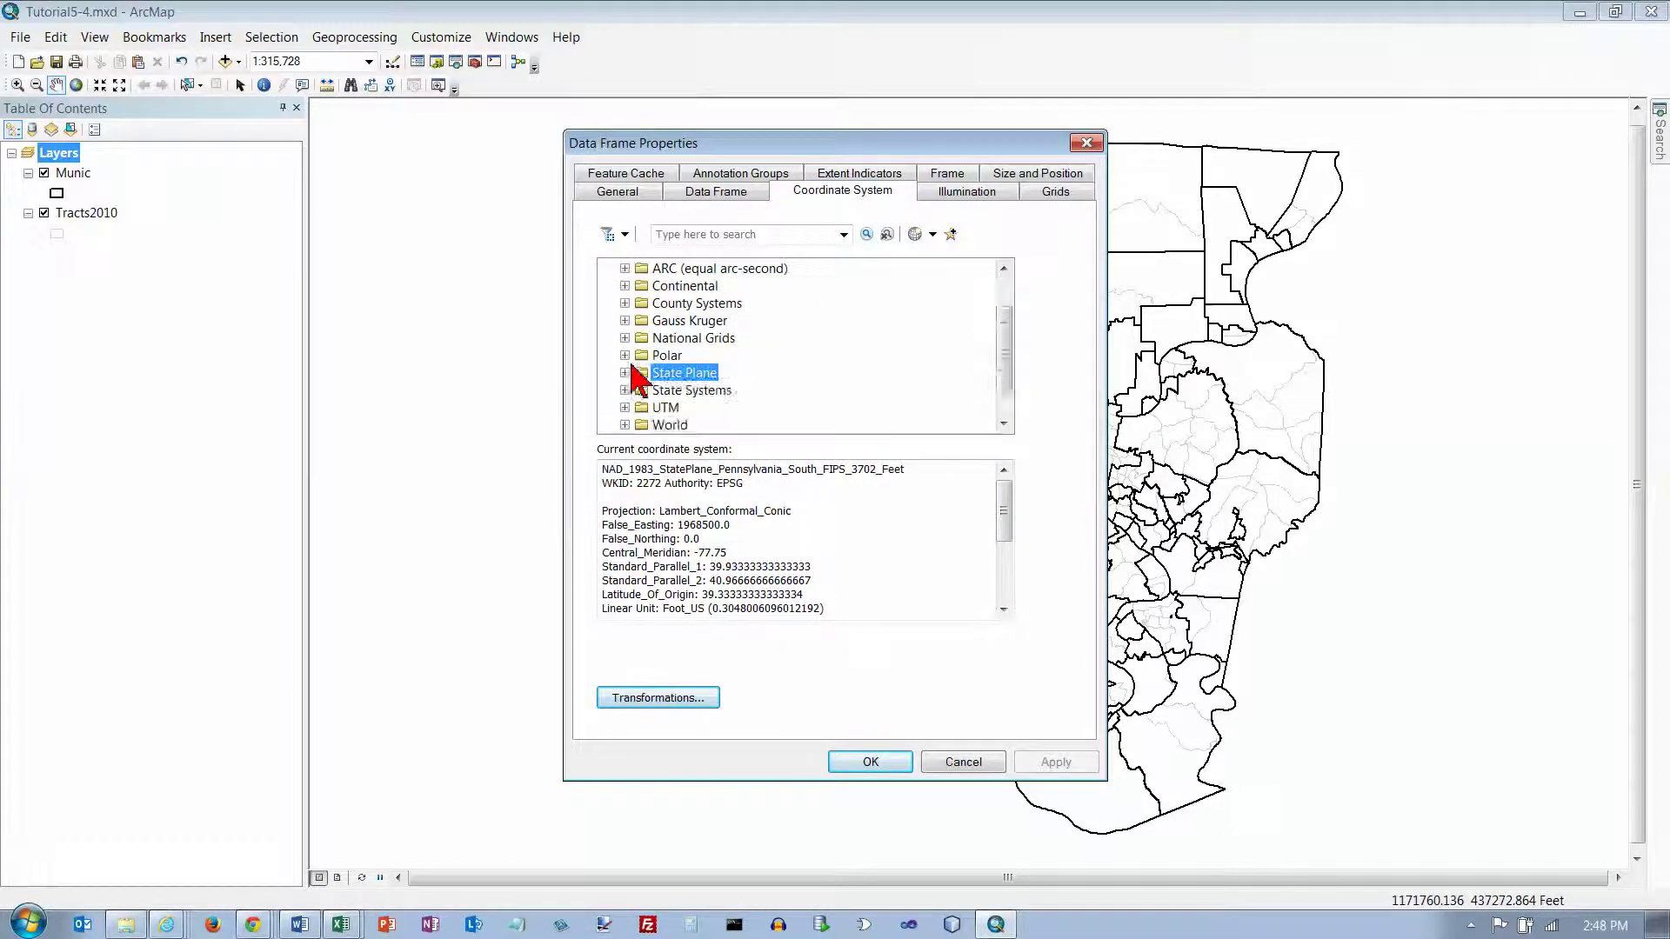
pyautogui.scroll(1, 624, 387)
pyautogui.click(608, 302)
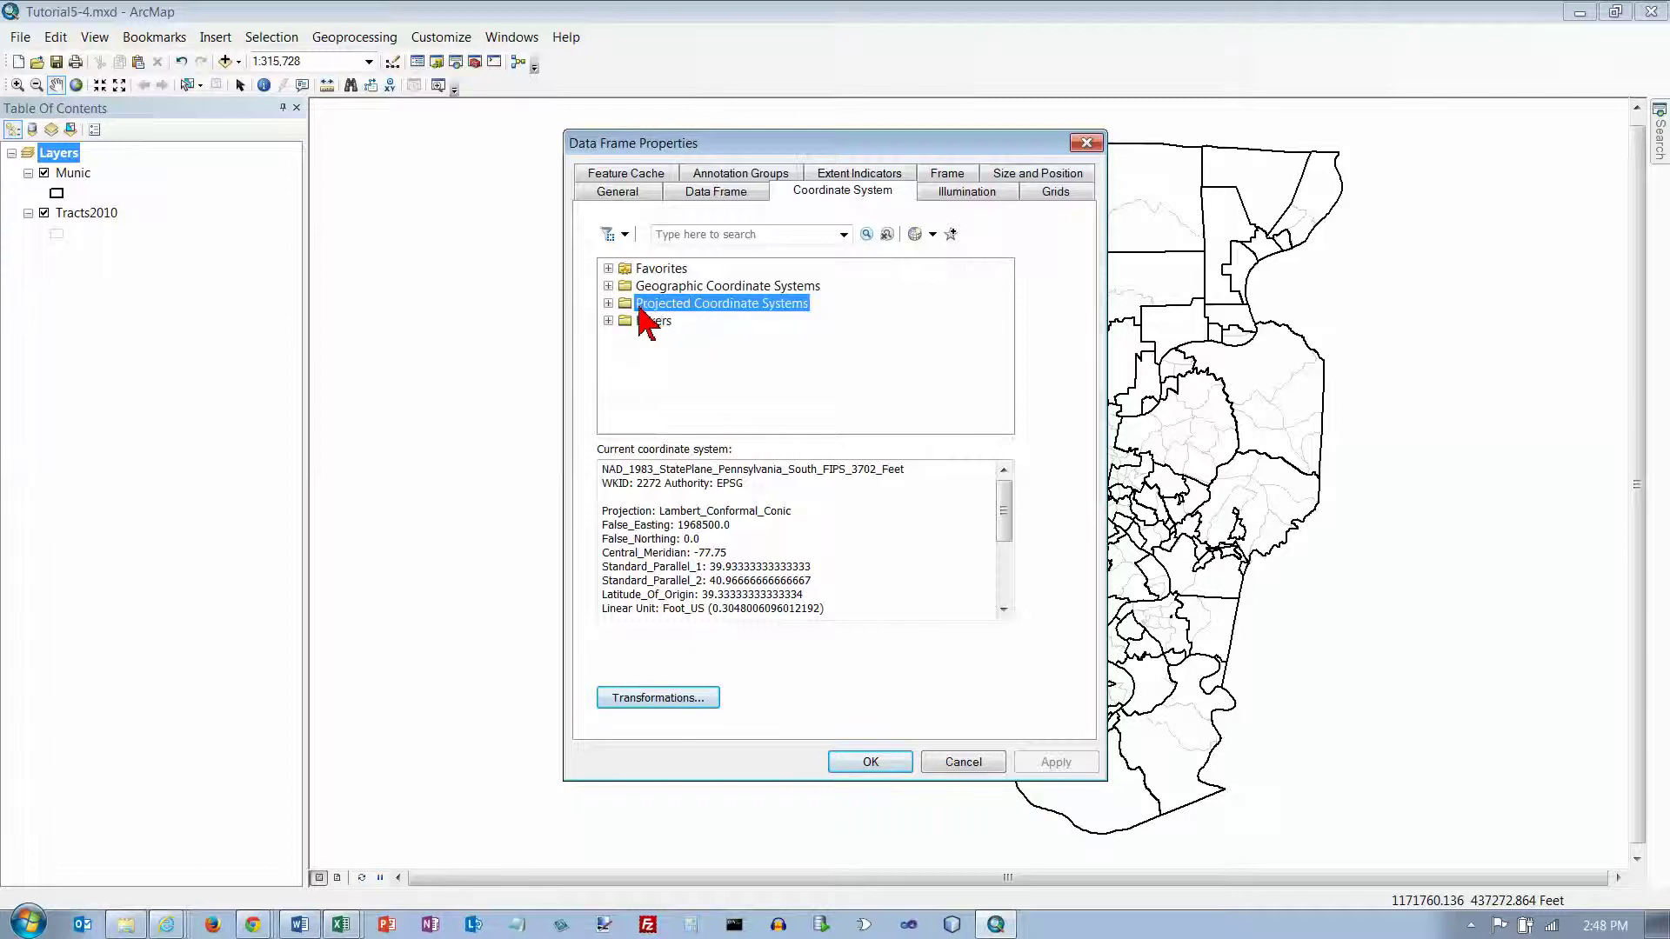
pyautogui.click(608, 303)
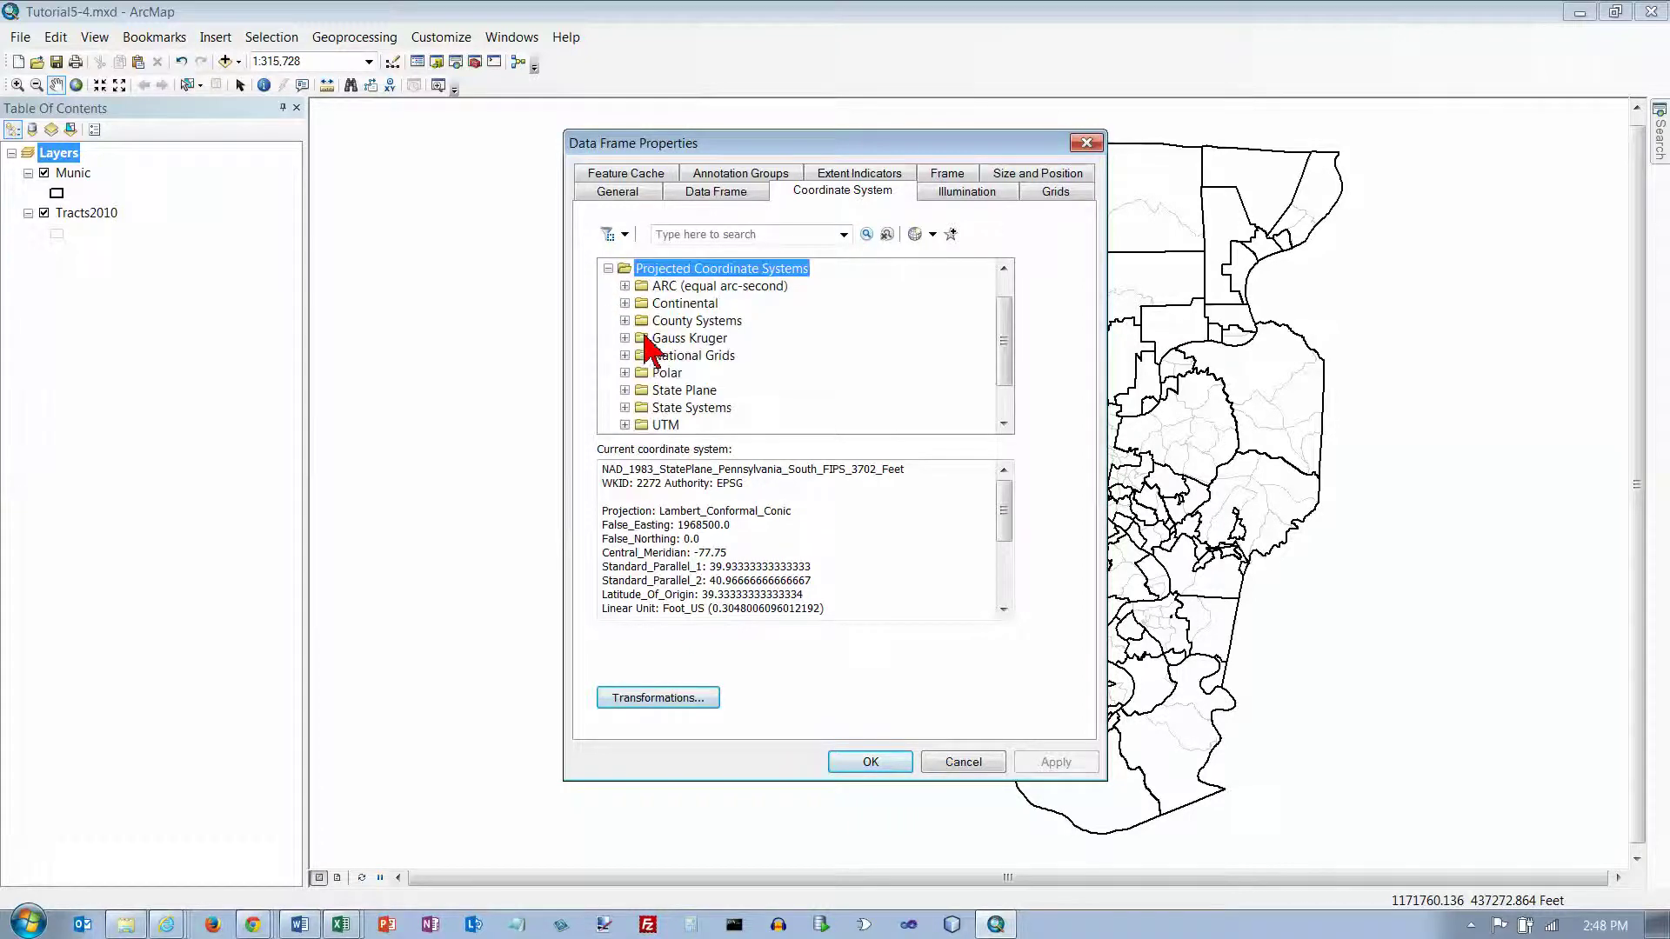
pyautogui.click(624, 424)
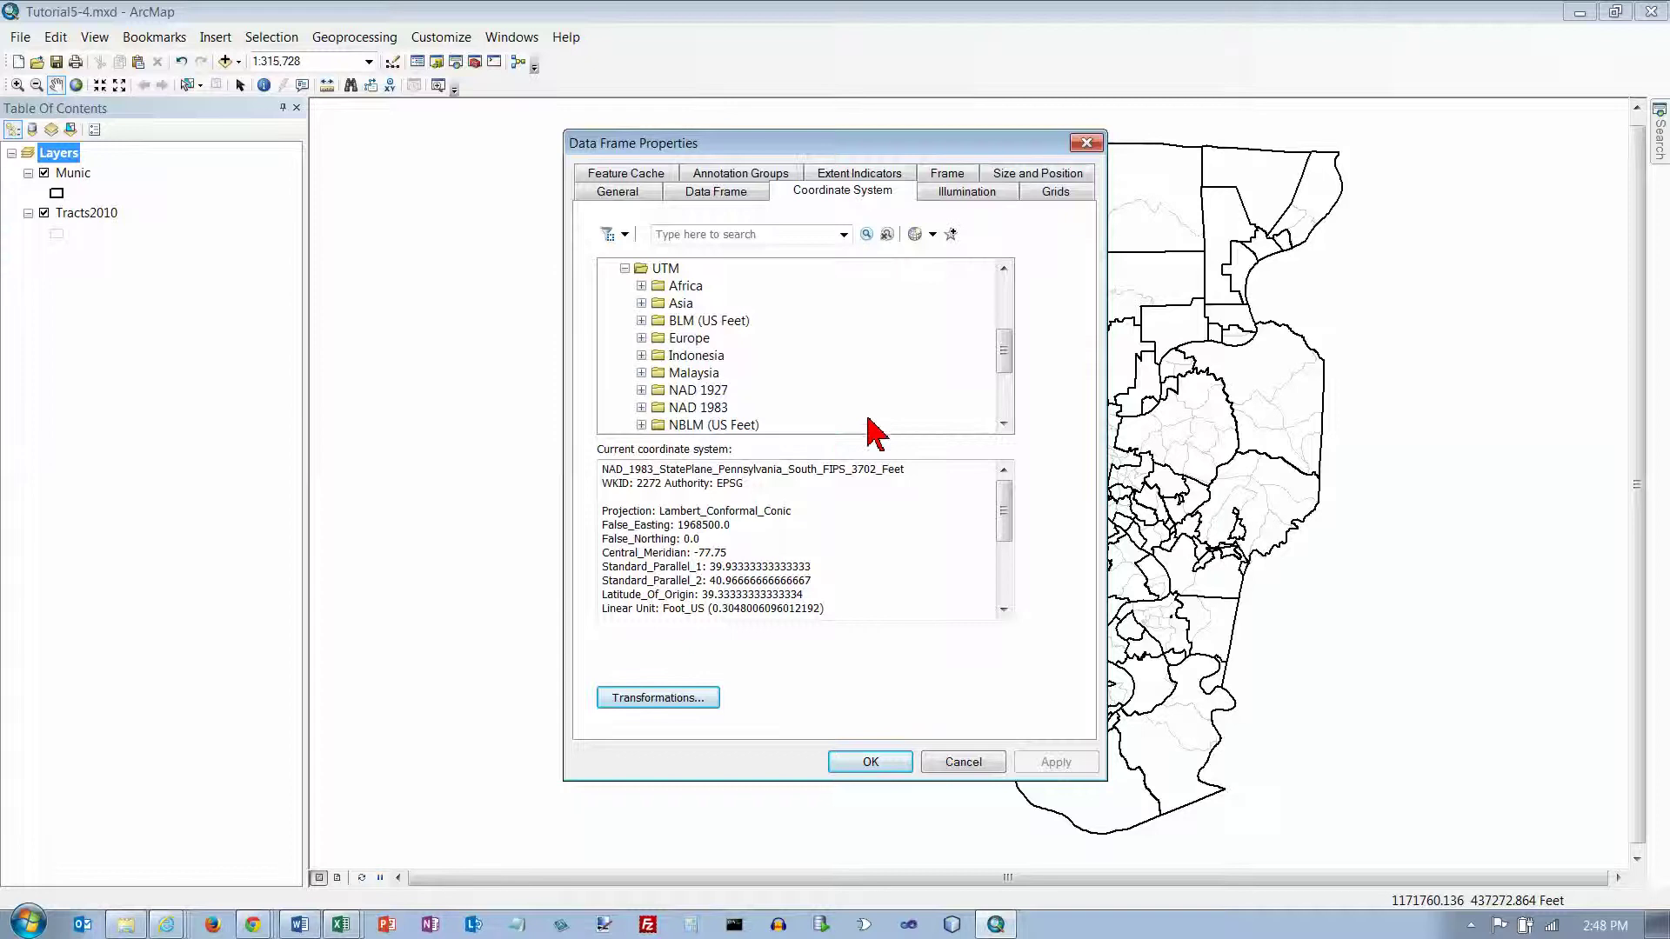
pyautogui.click(640, 407)
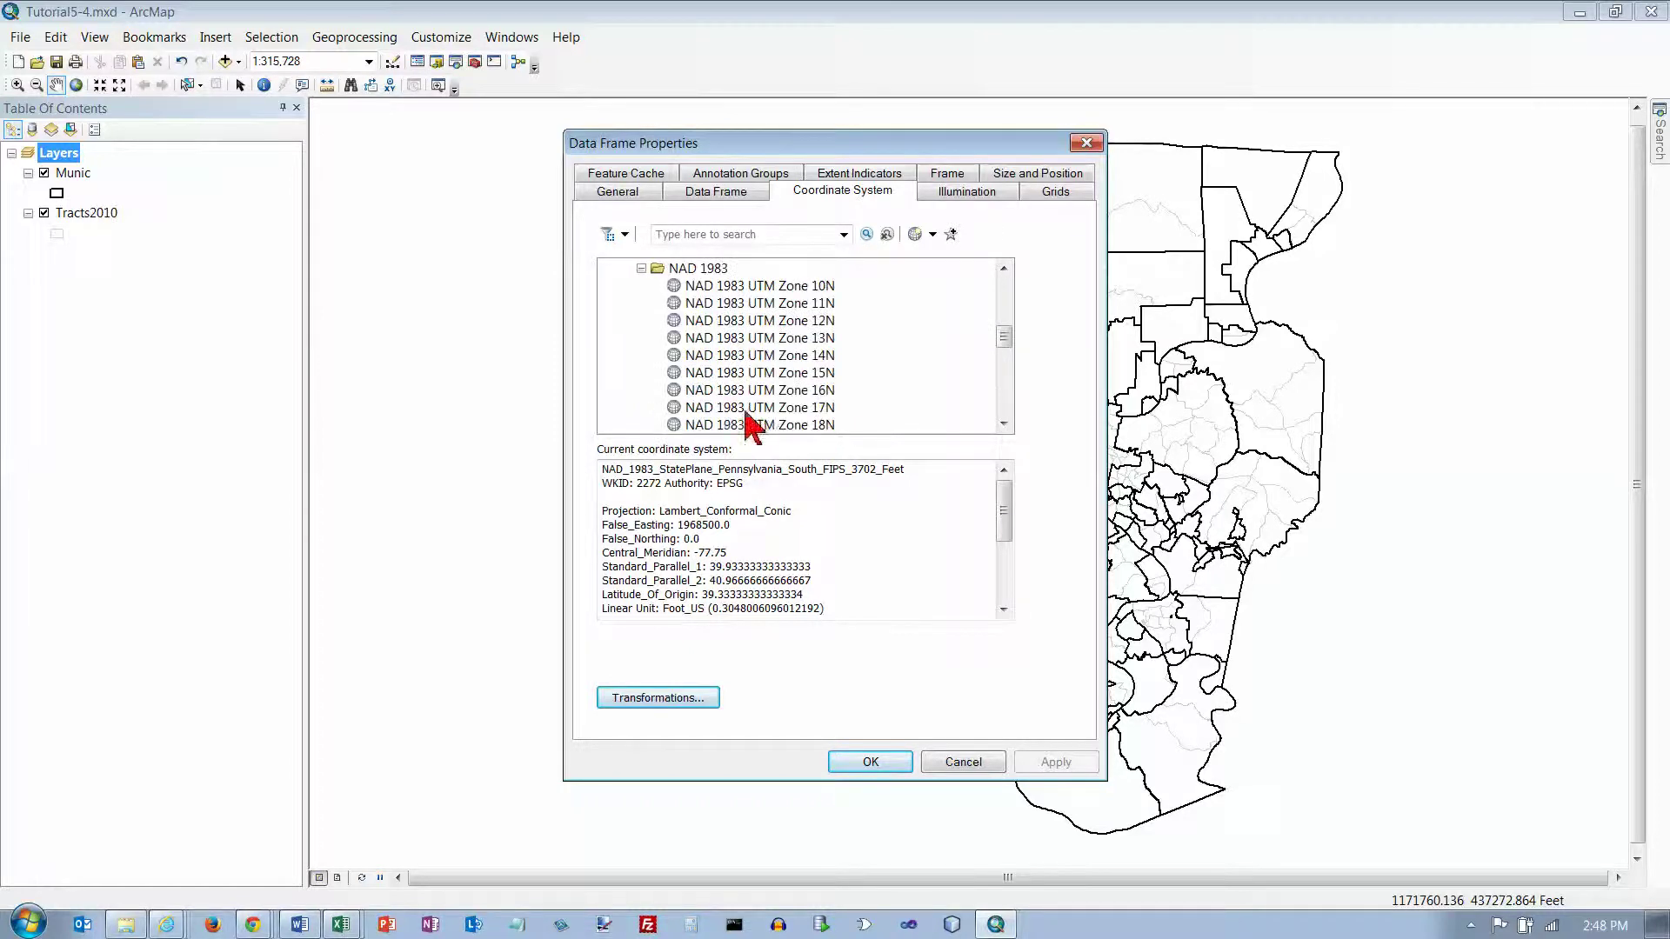
pyautogui.click(792, 409)
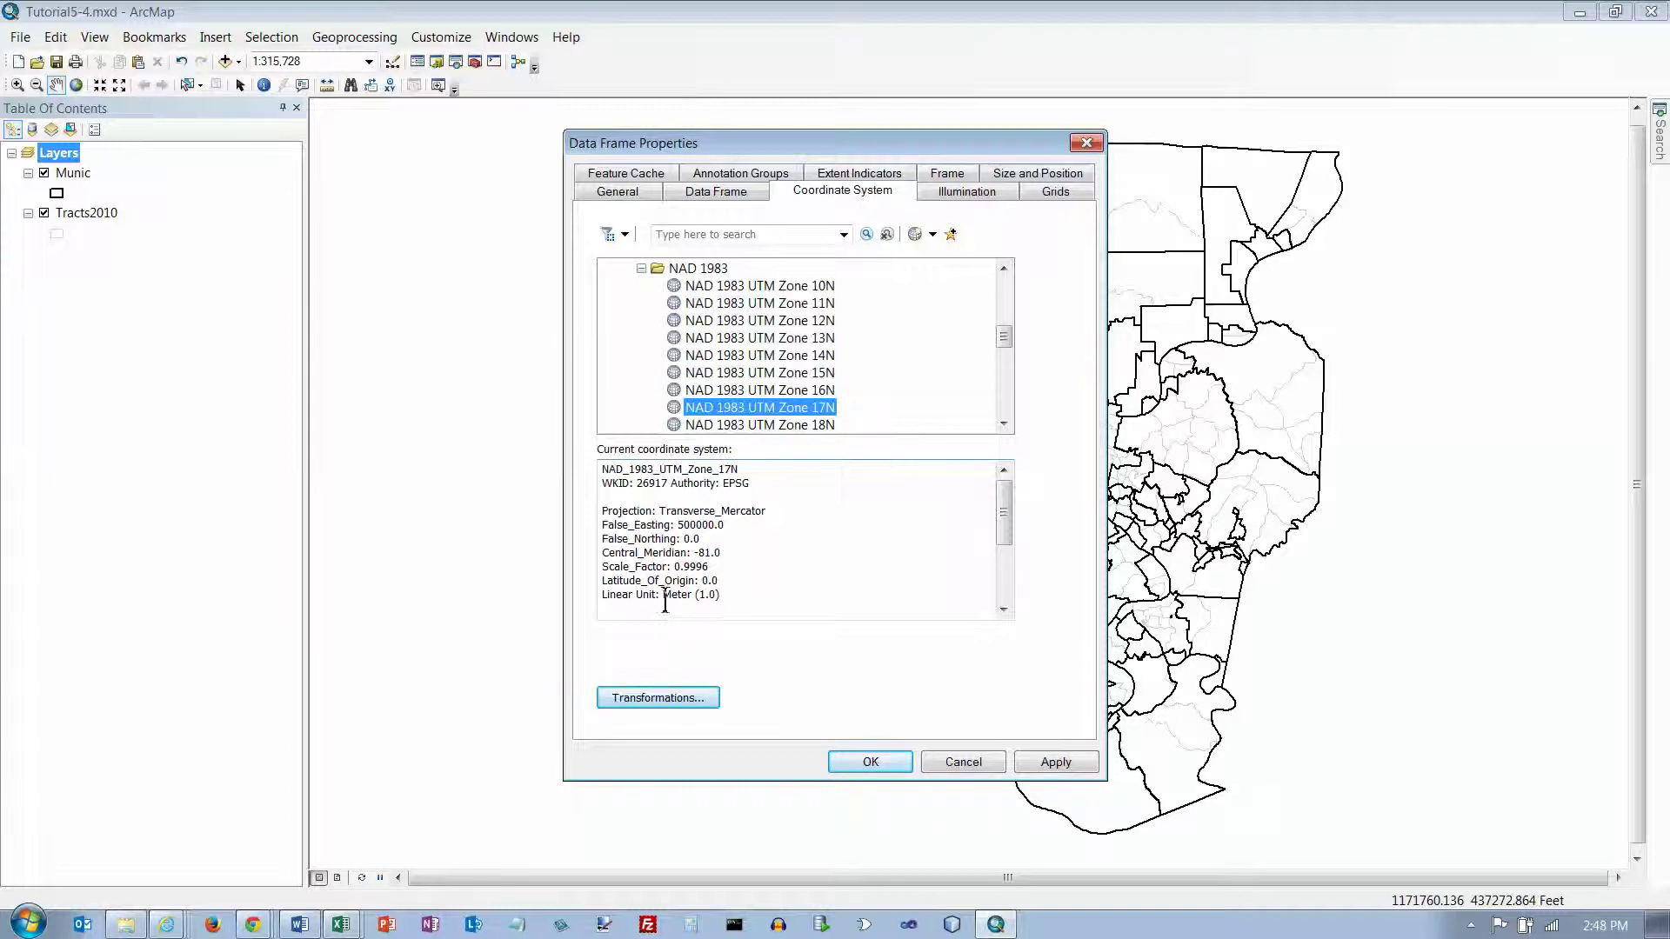
pyautogui.moveTo(663, 595); pyautogui.dragTo(735, 597)
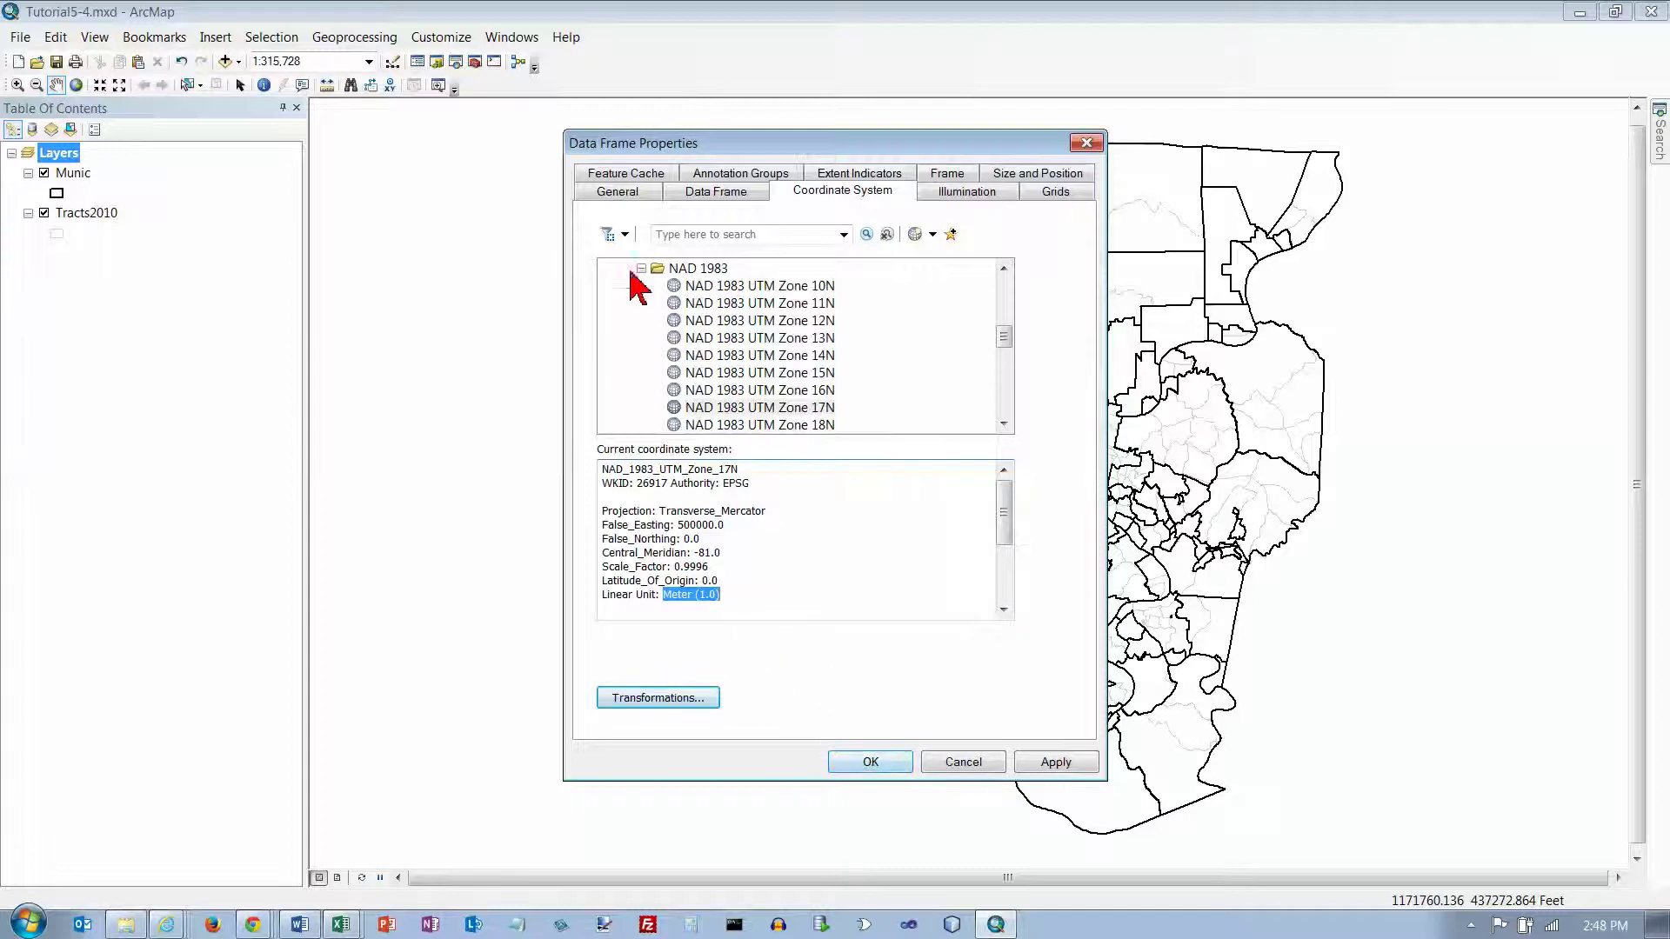
# Set the data frame's display units to Meters and apply the property changes to the map.
pyautogui.click(631, 198)
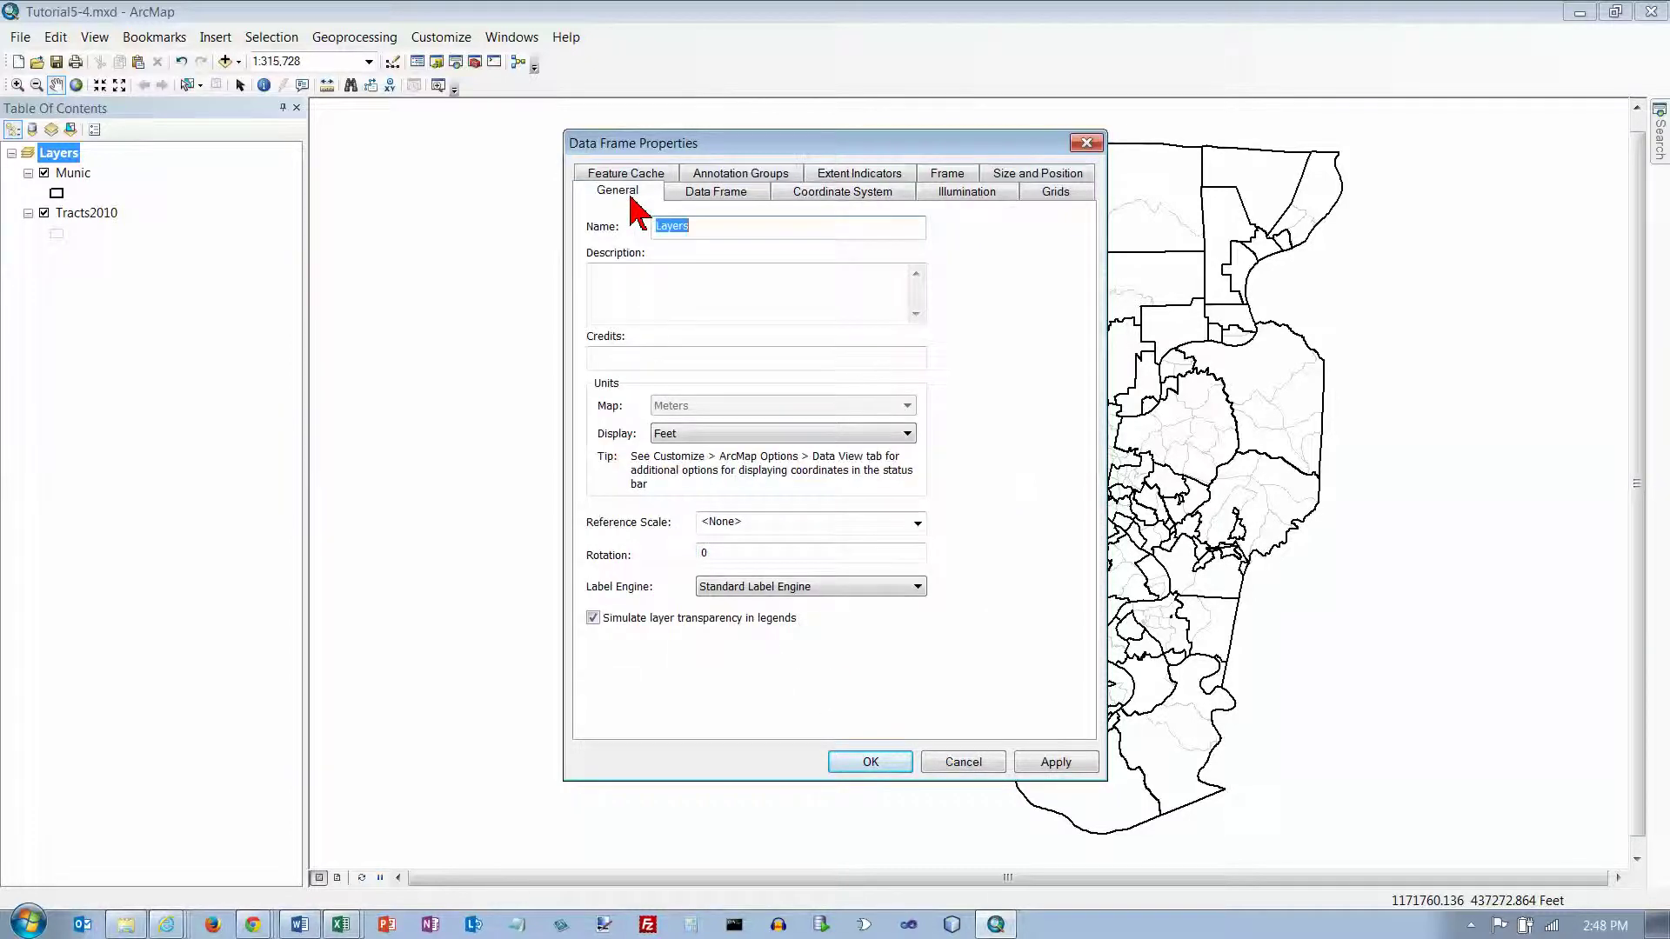
pyautogui.click(900, 433)
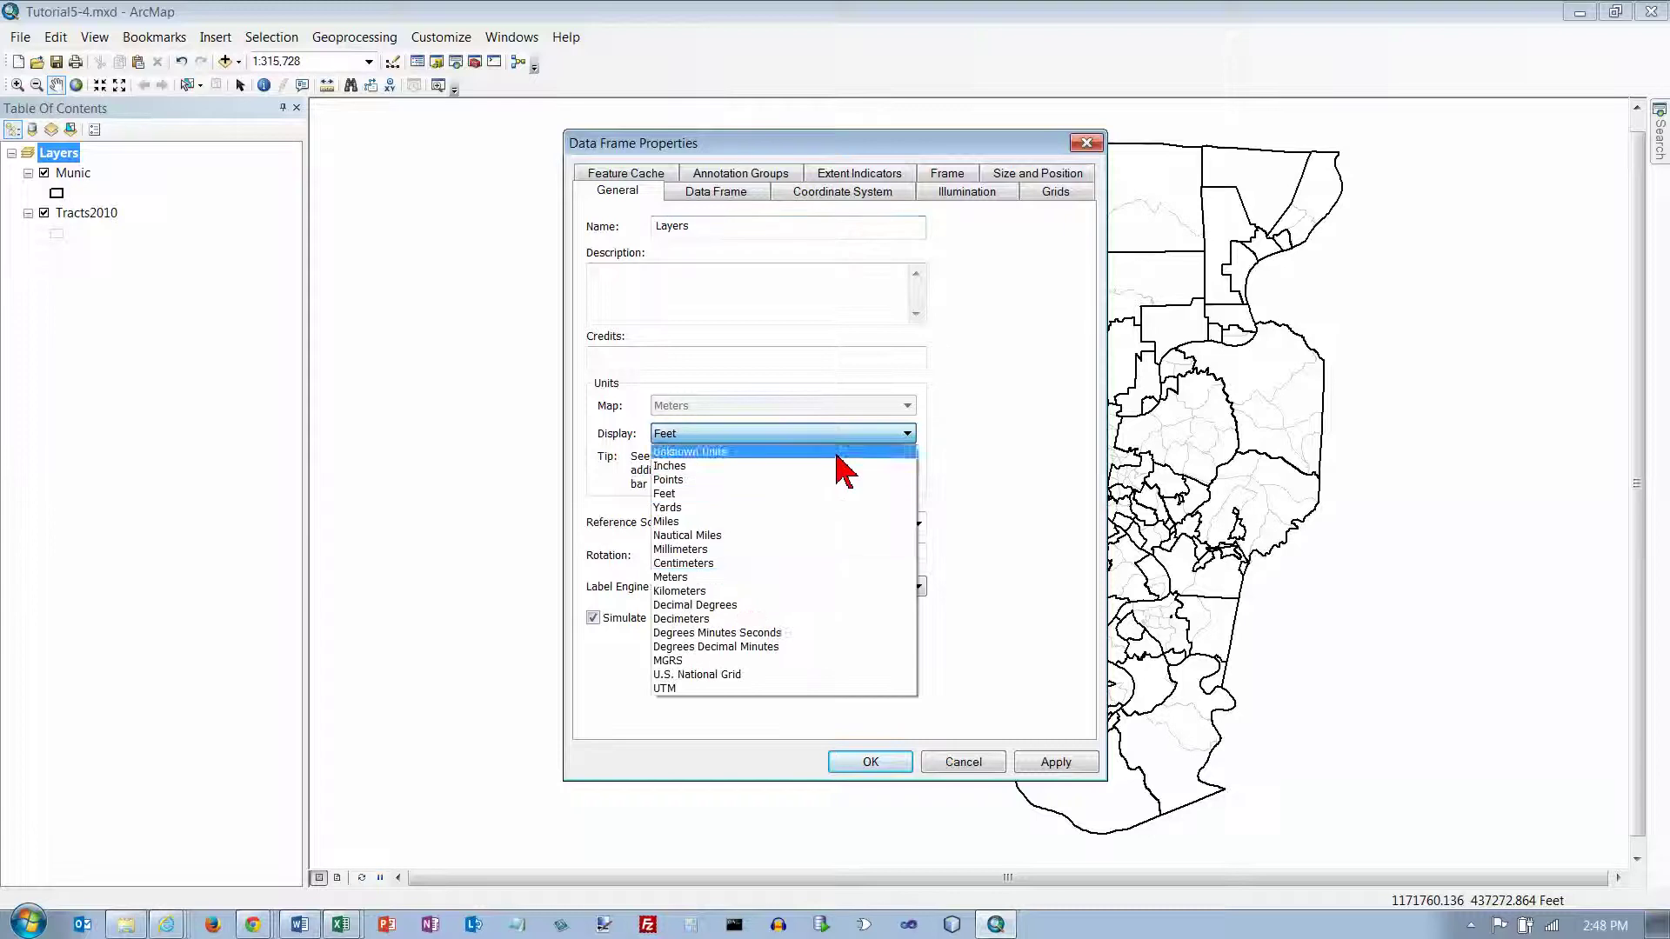
pyautogui.click(746, 579)
pyautogui.click(885, 762)
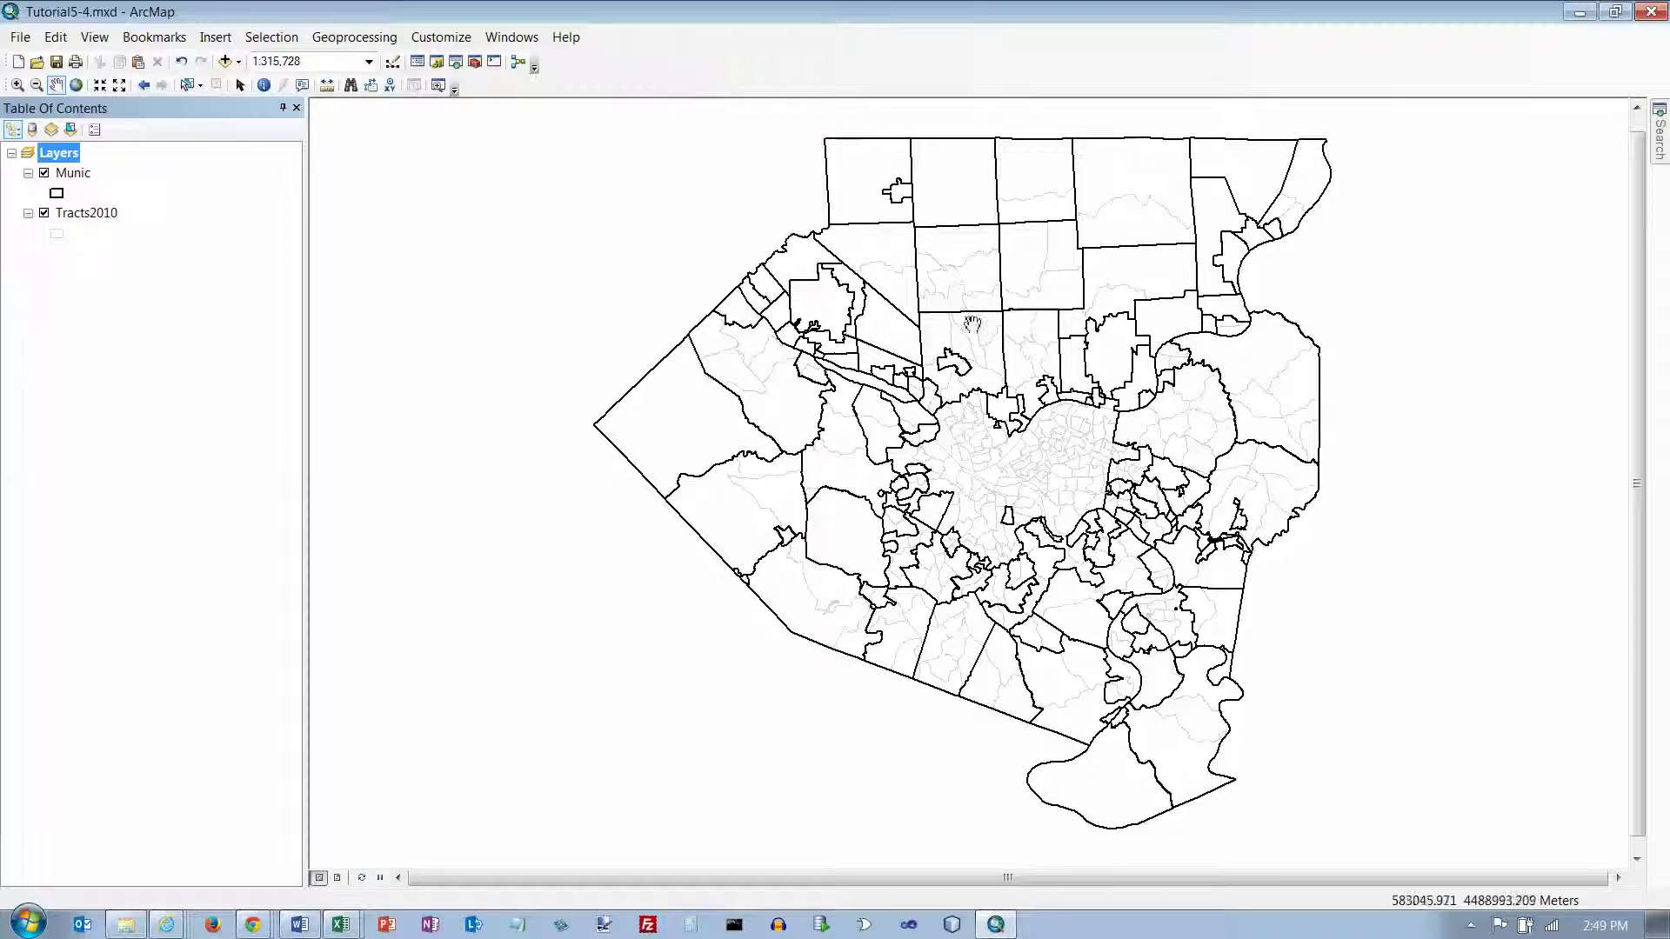
# Show the Catalog and open the properties of AlleghenyCountyTracts.shp in the DataFiles folder to check its XY coordinate system.
pyautogui.click(506, 40)
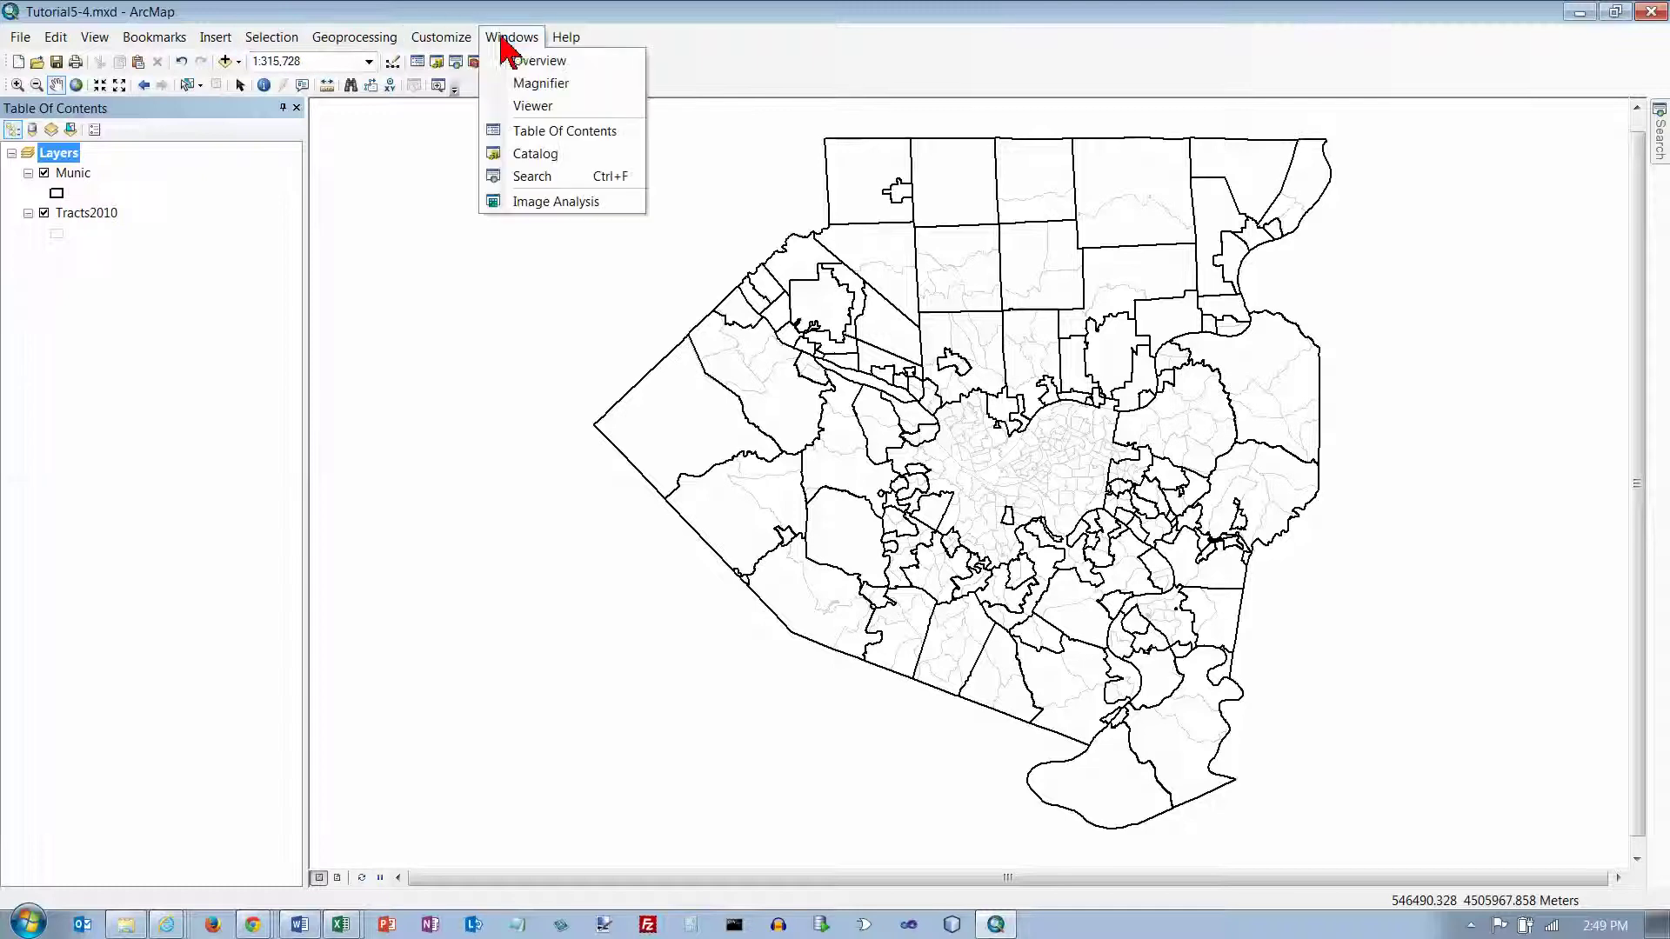
pyautogui.click(535, 158)
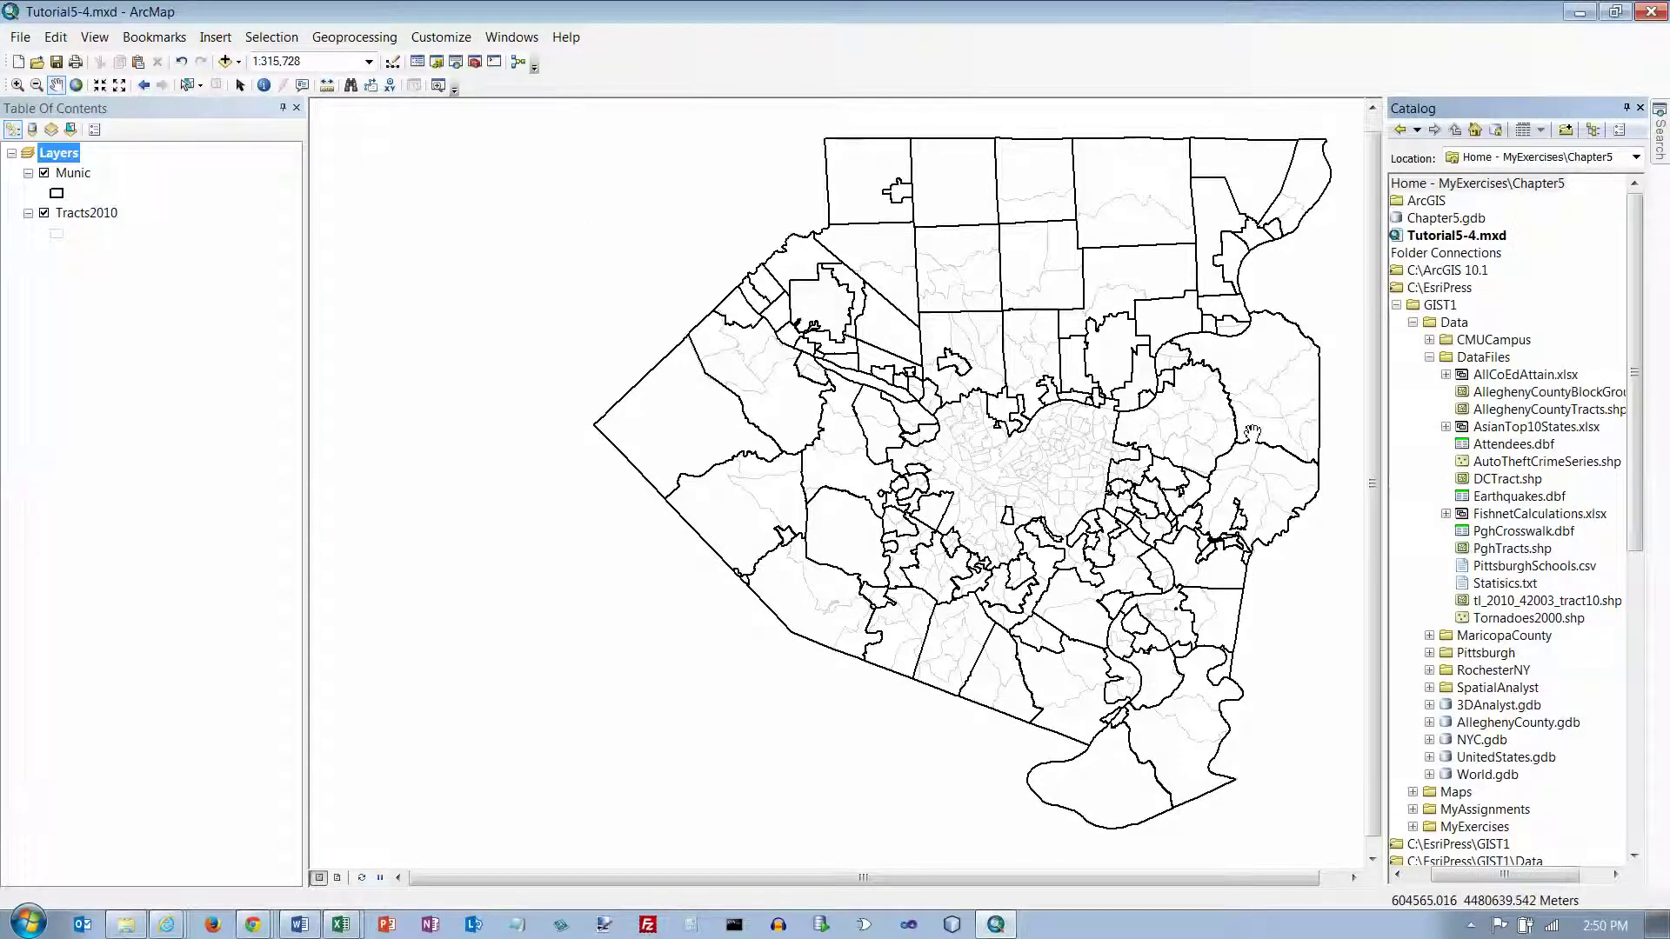
pyautogui.click(1437, 323)
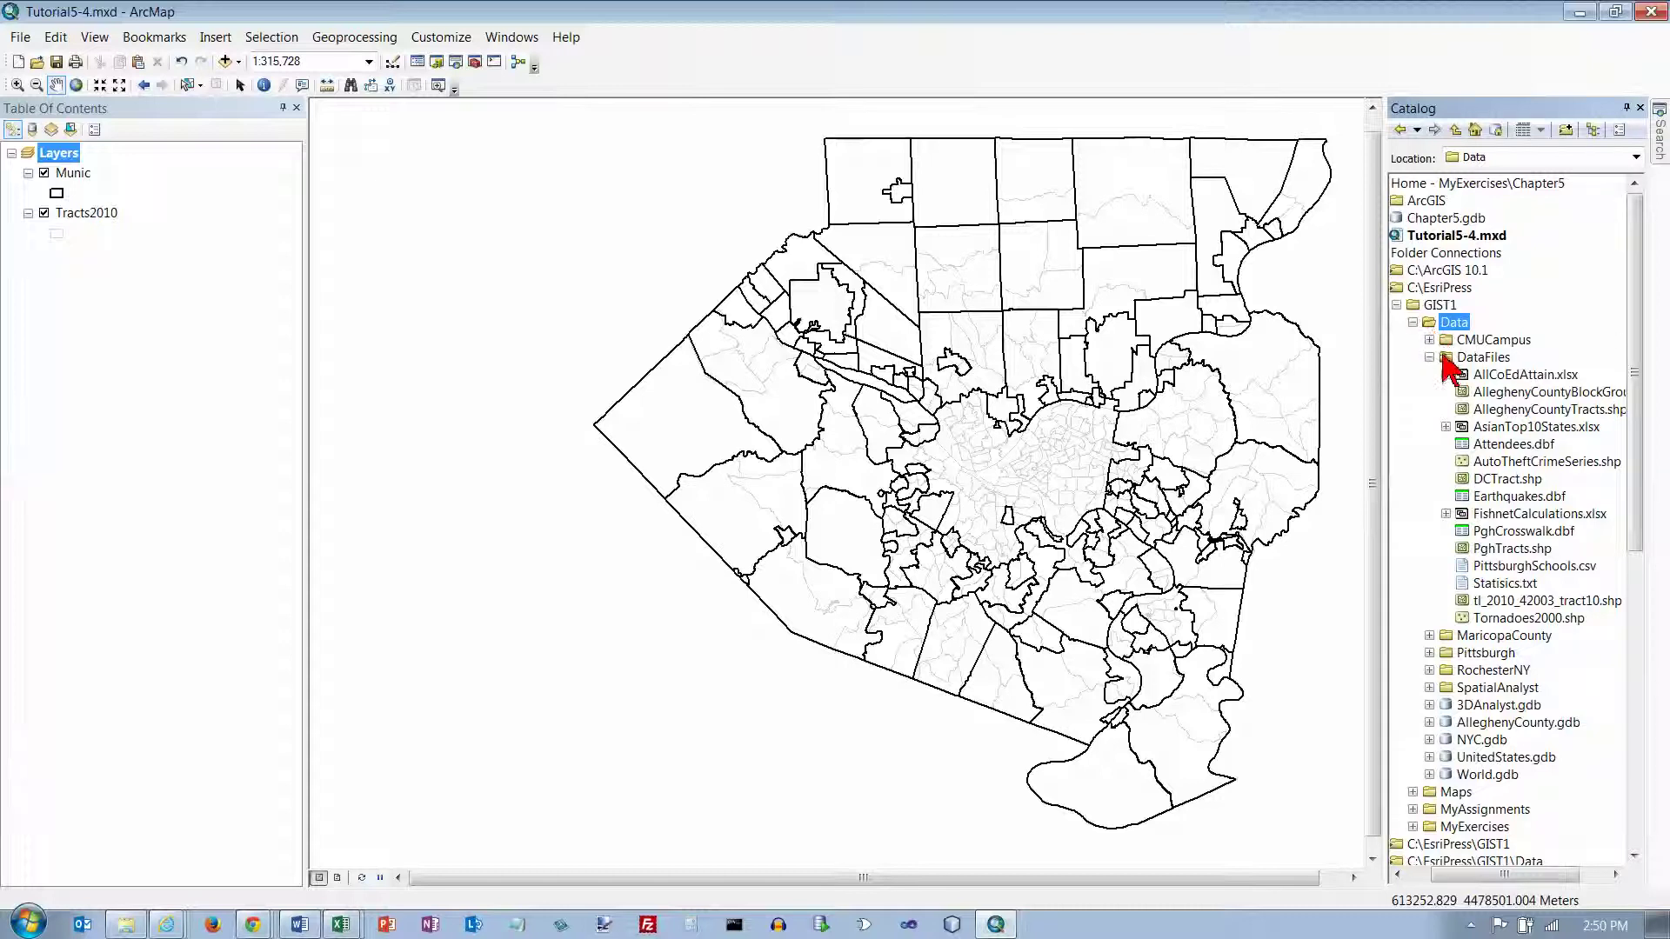
pyautogui.click(1447, 360)
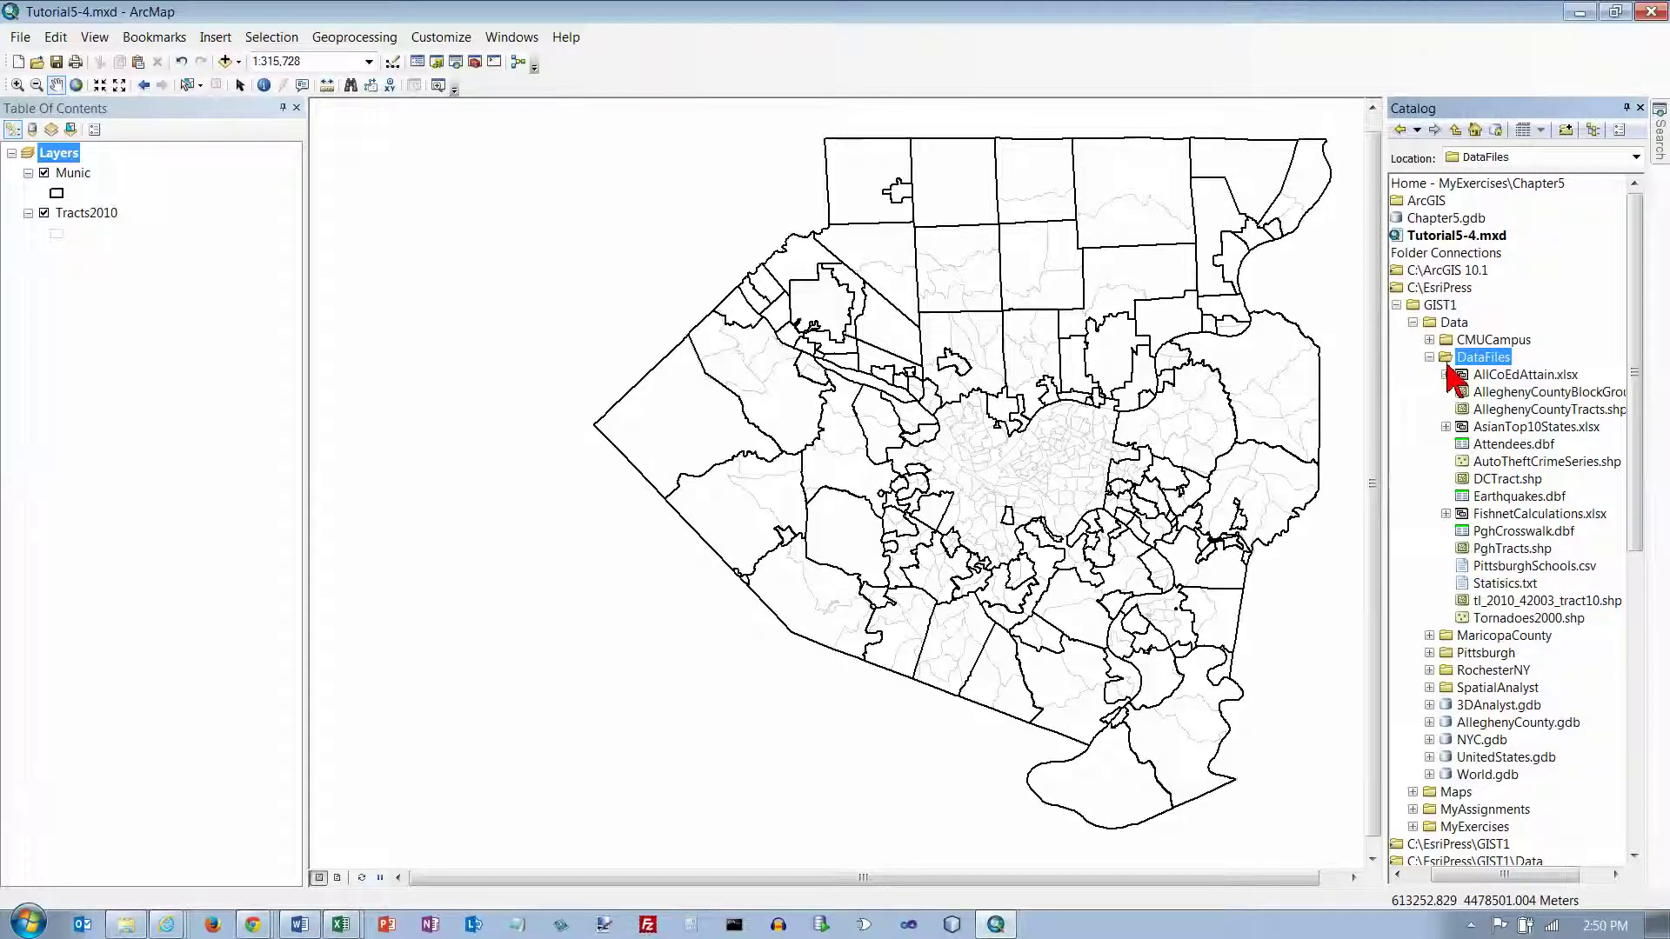
pyautogui.rightClick(1566, 413)
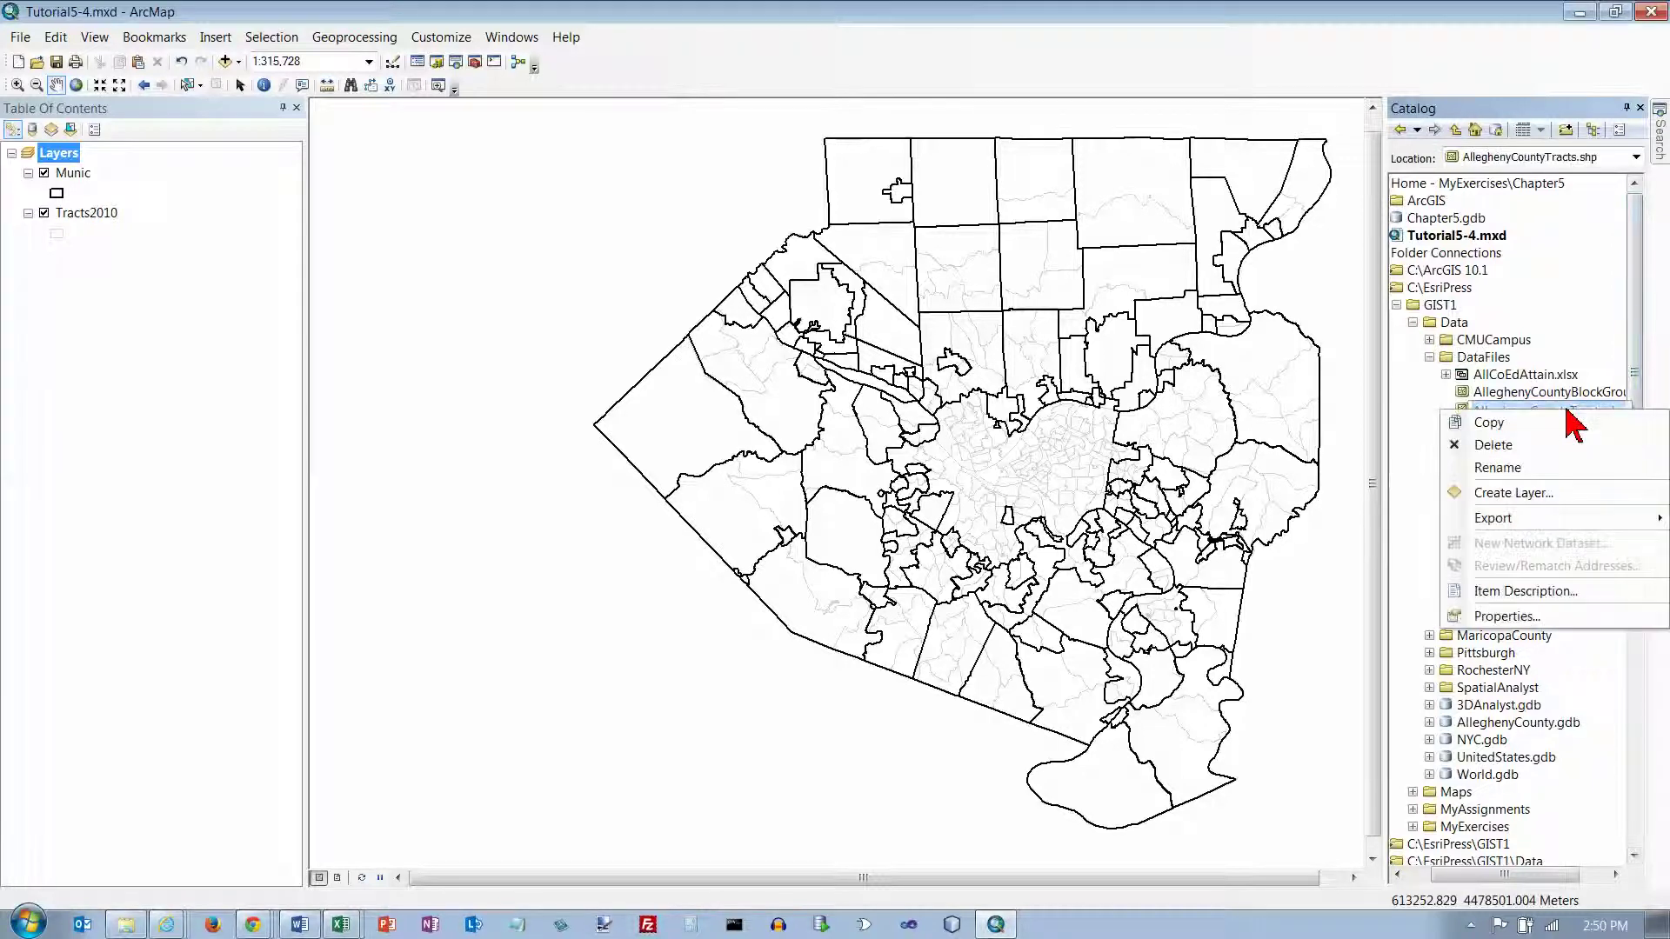
pyautogui.click(1509, 618)
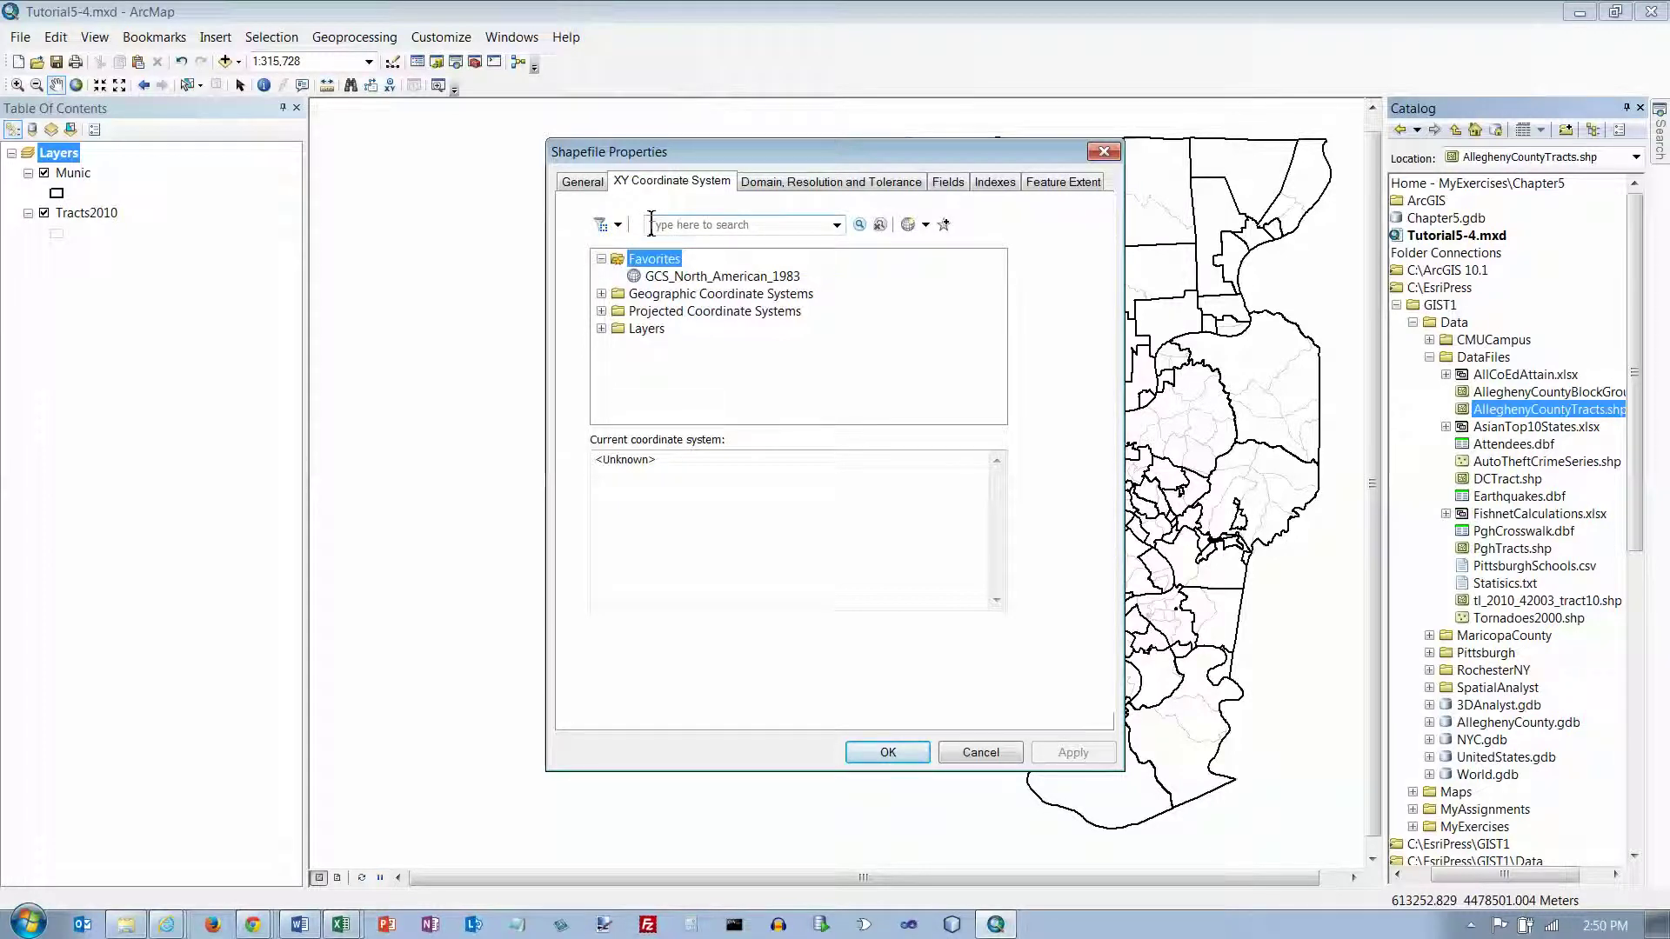
# Assign the North America geographic coordinate system NAD 1983 to AlleghenyCountyTracts.shp and reopen its properties to check the assignment.
pyautogui.click(601, 294)
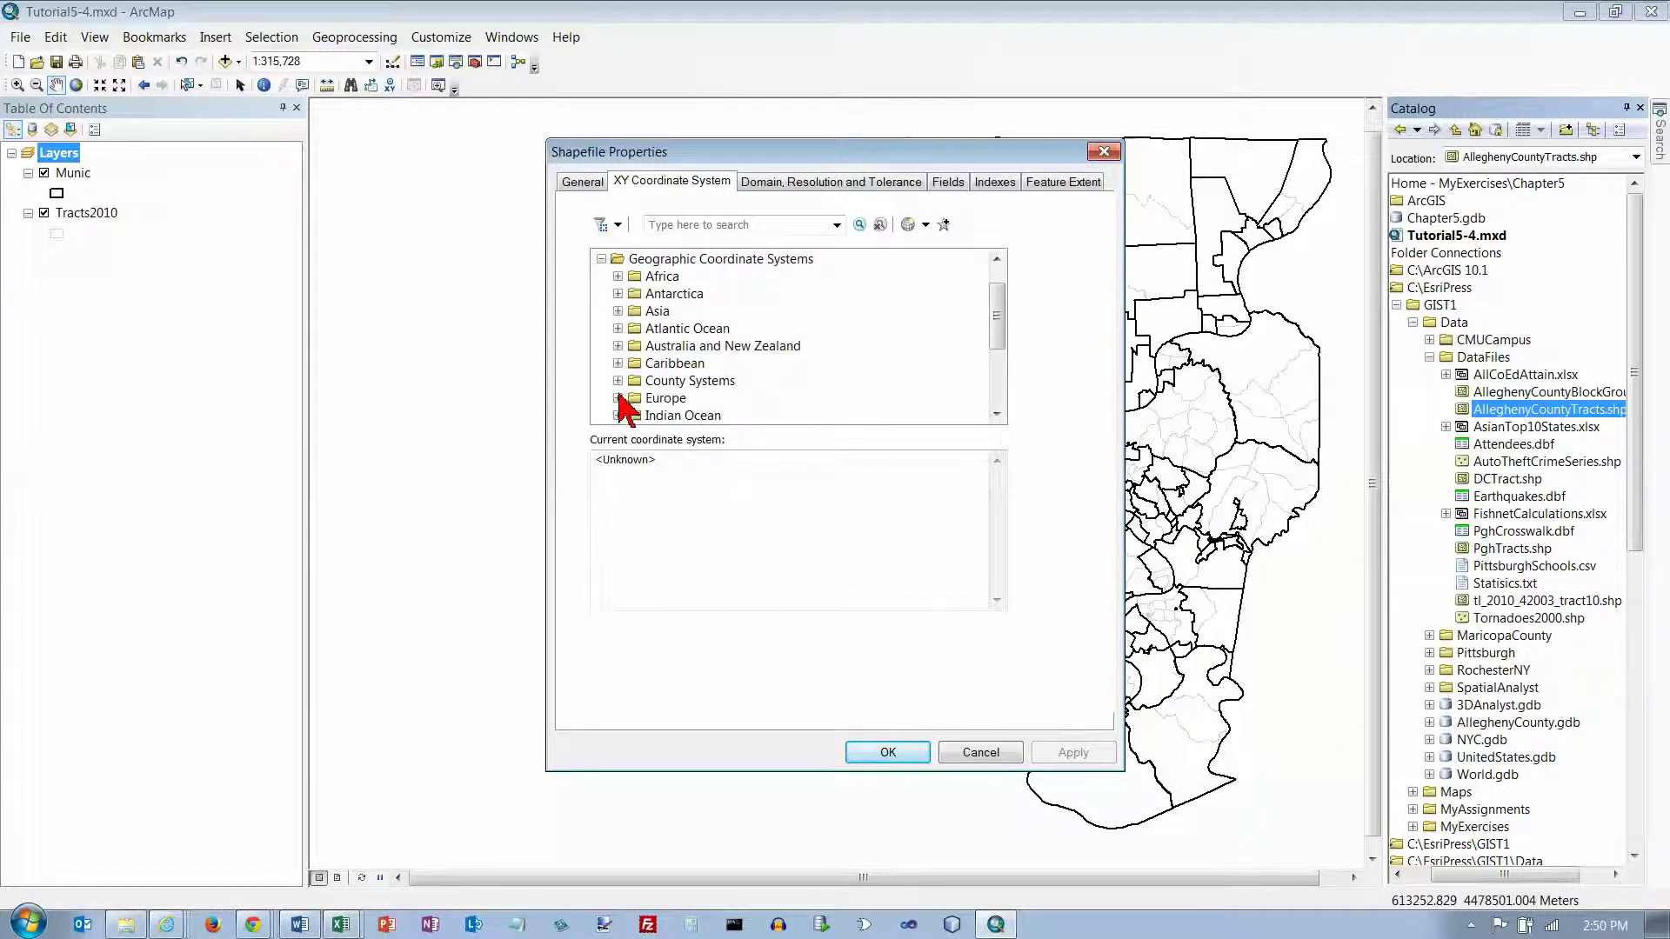
pyautogui.click(996, 380)
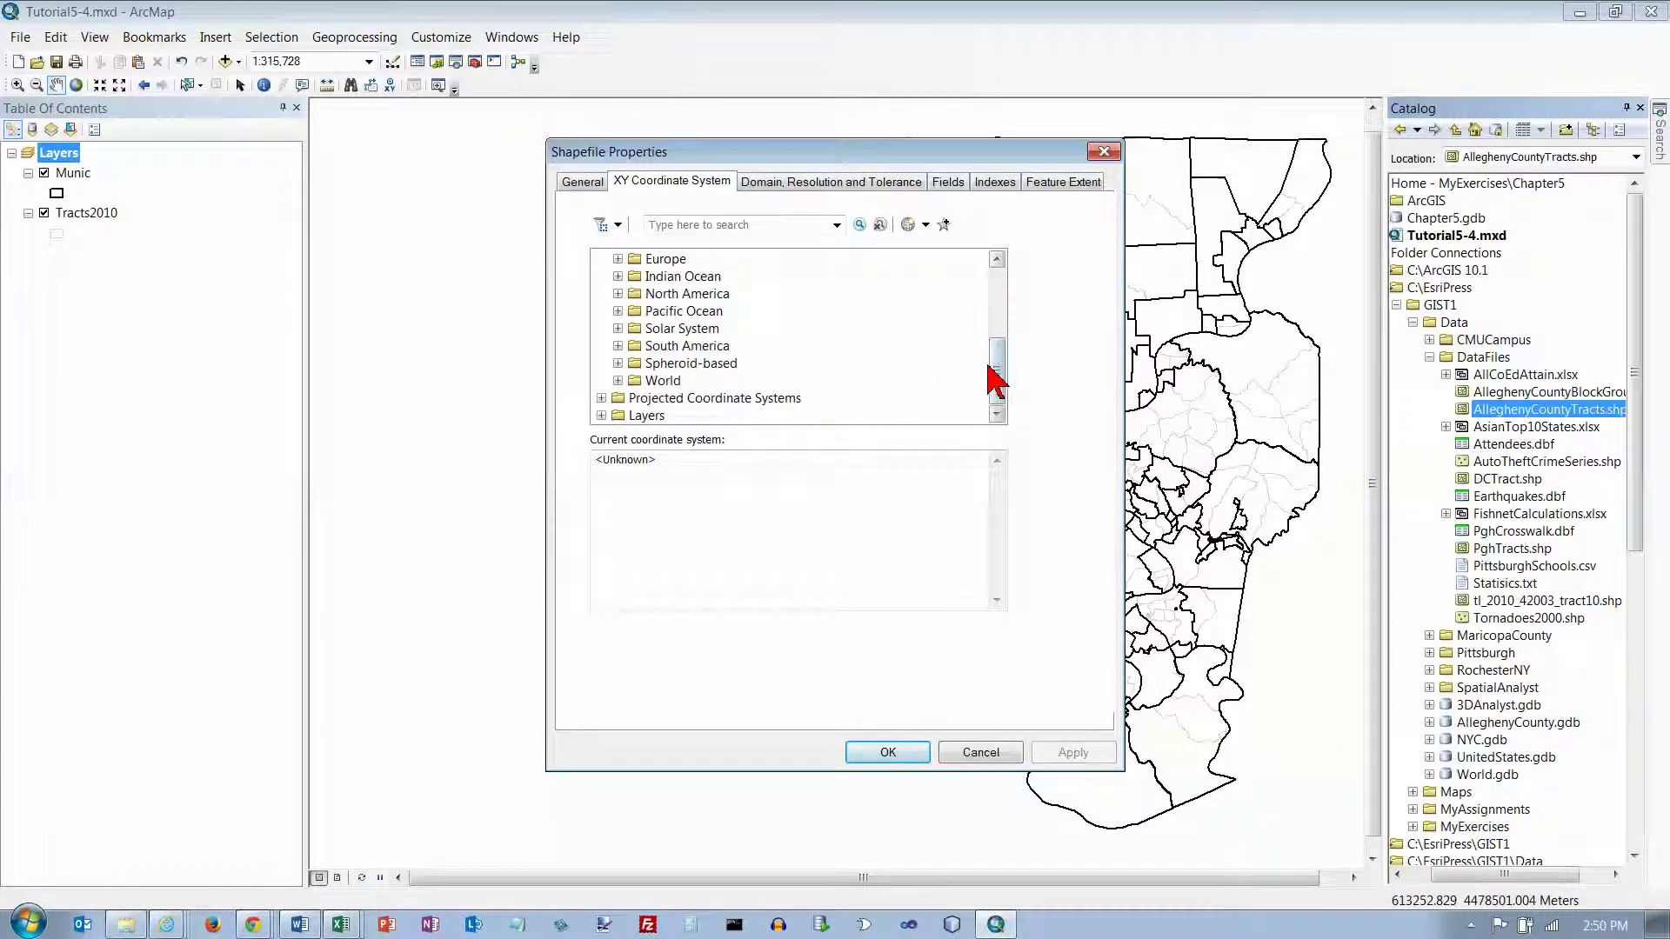
pyautogui.click(617, 293)
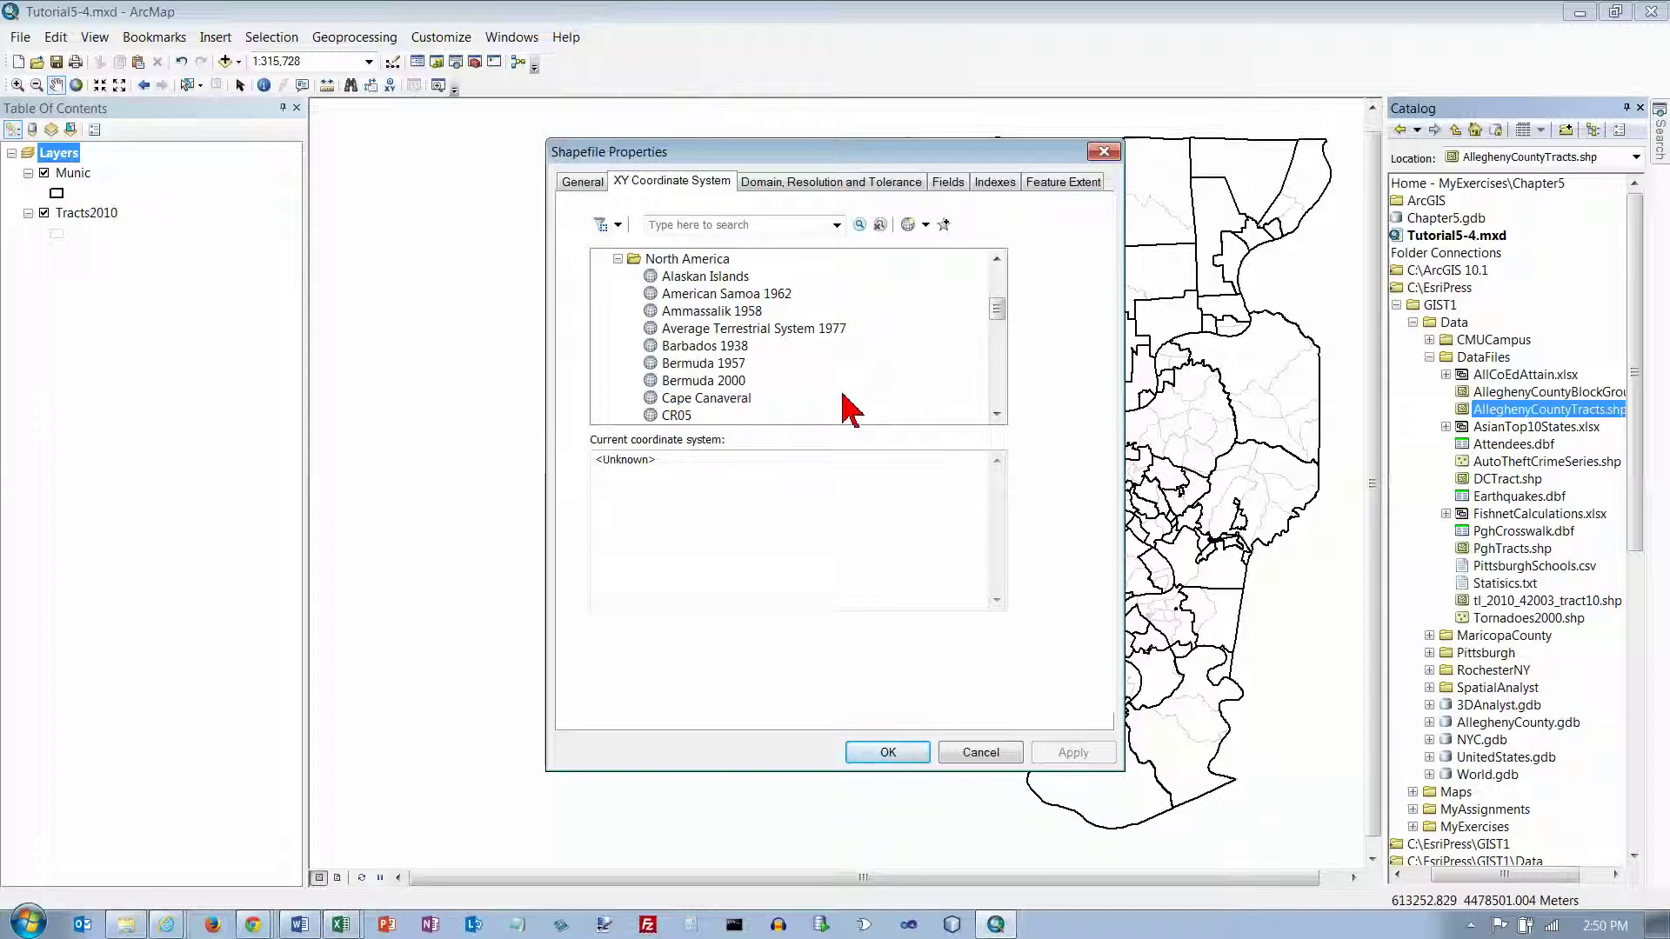
pyautogui.click(997, 396)
pyautogui.click(715, 417)
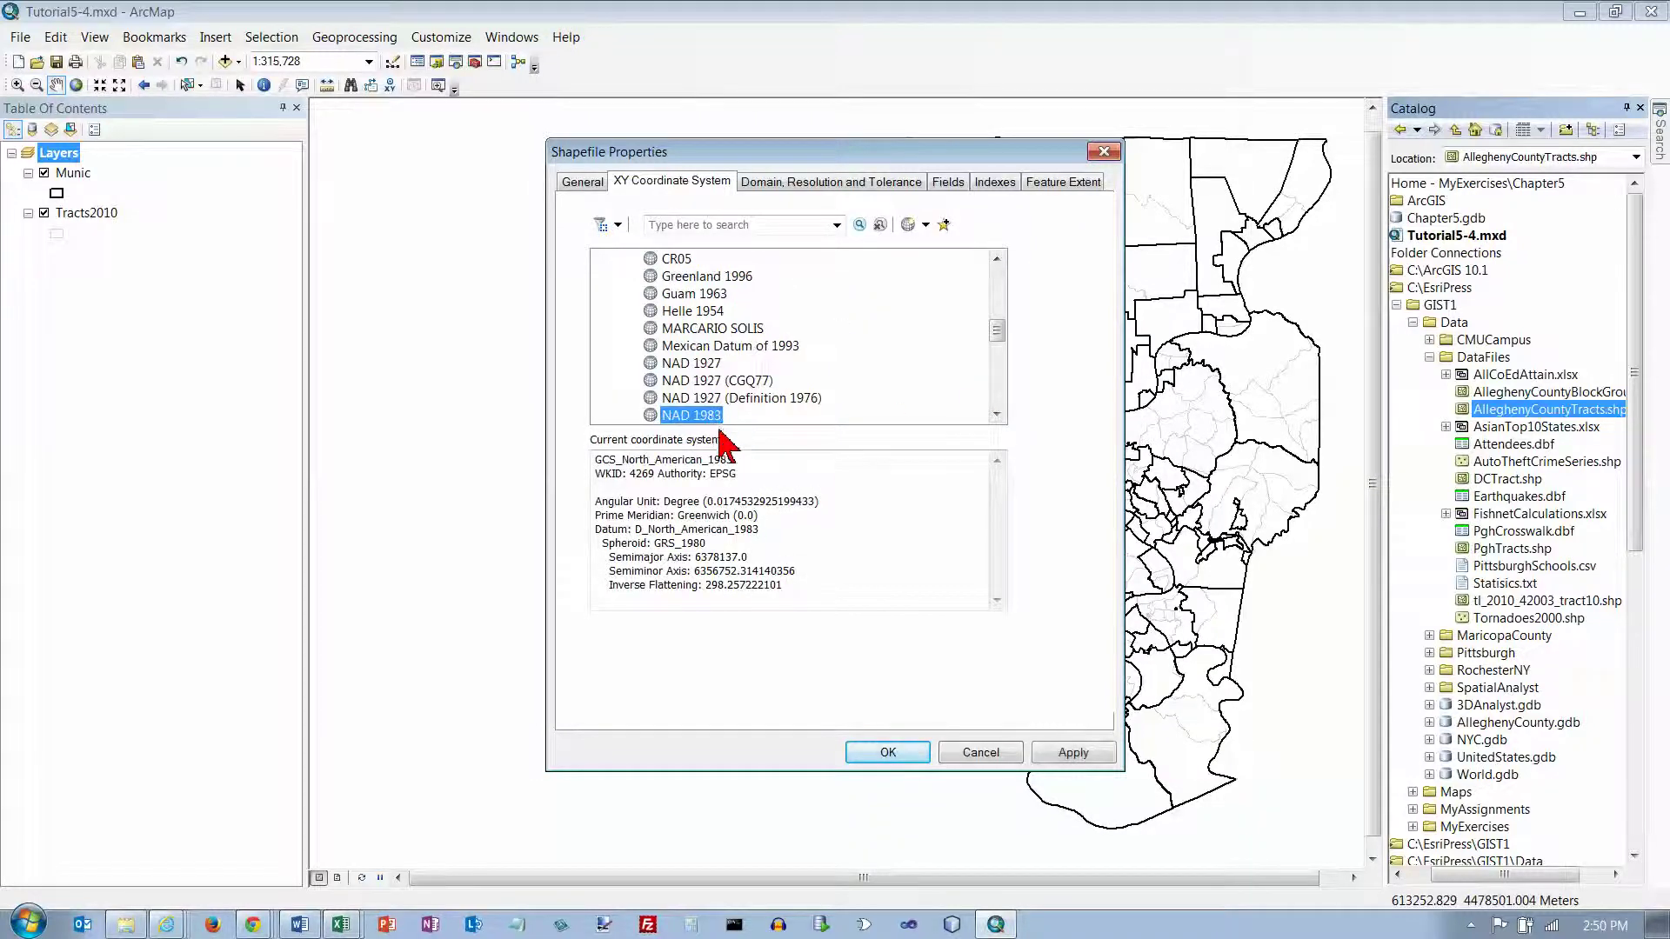
pyautogui.click(888, 753)
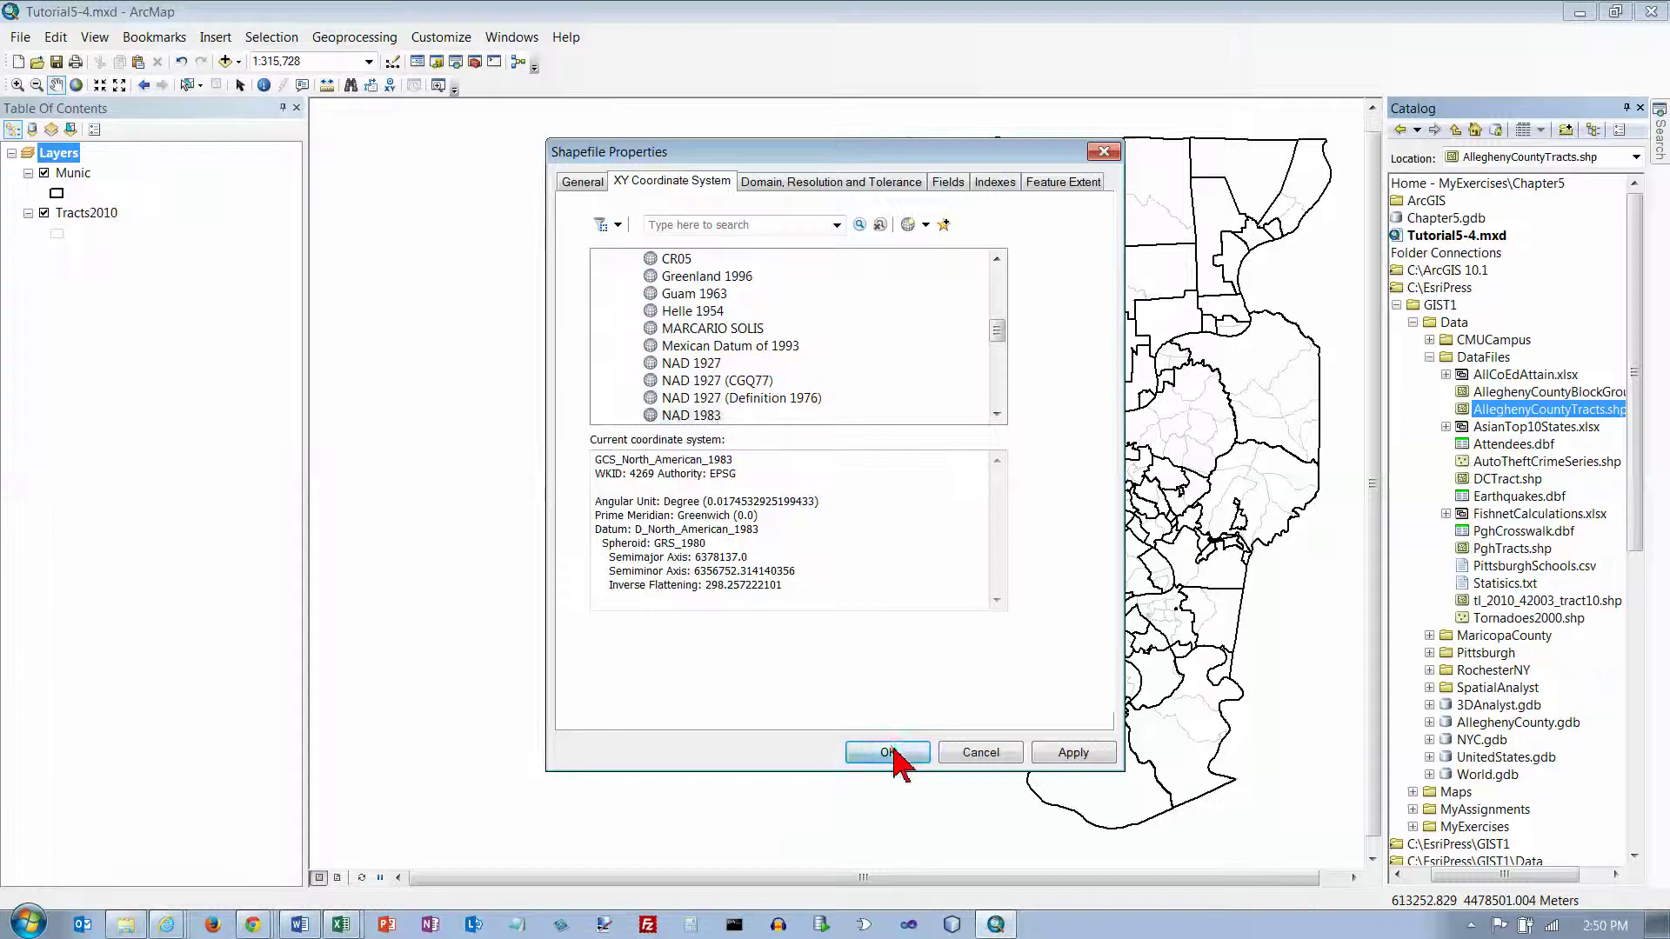
pyautogui.rightClick(1484, 410)
pyautogui.click(1507, 615)
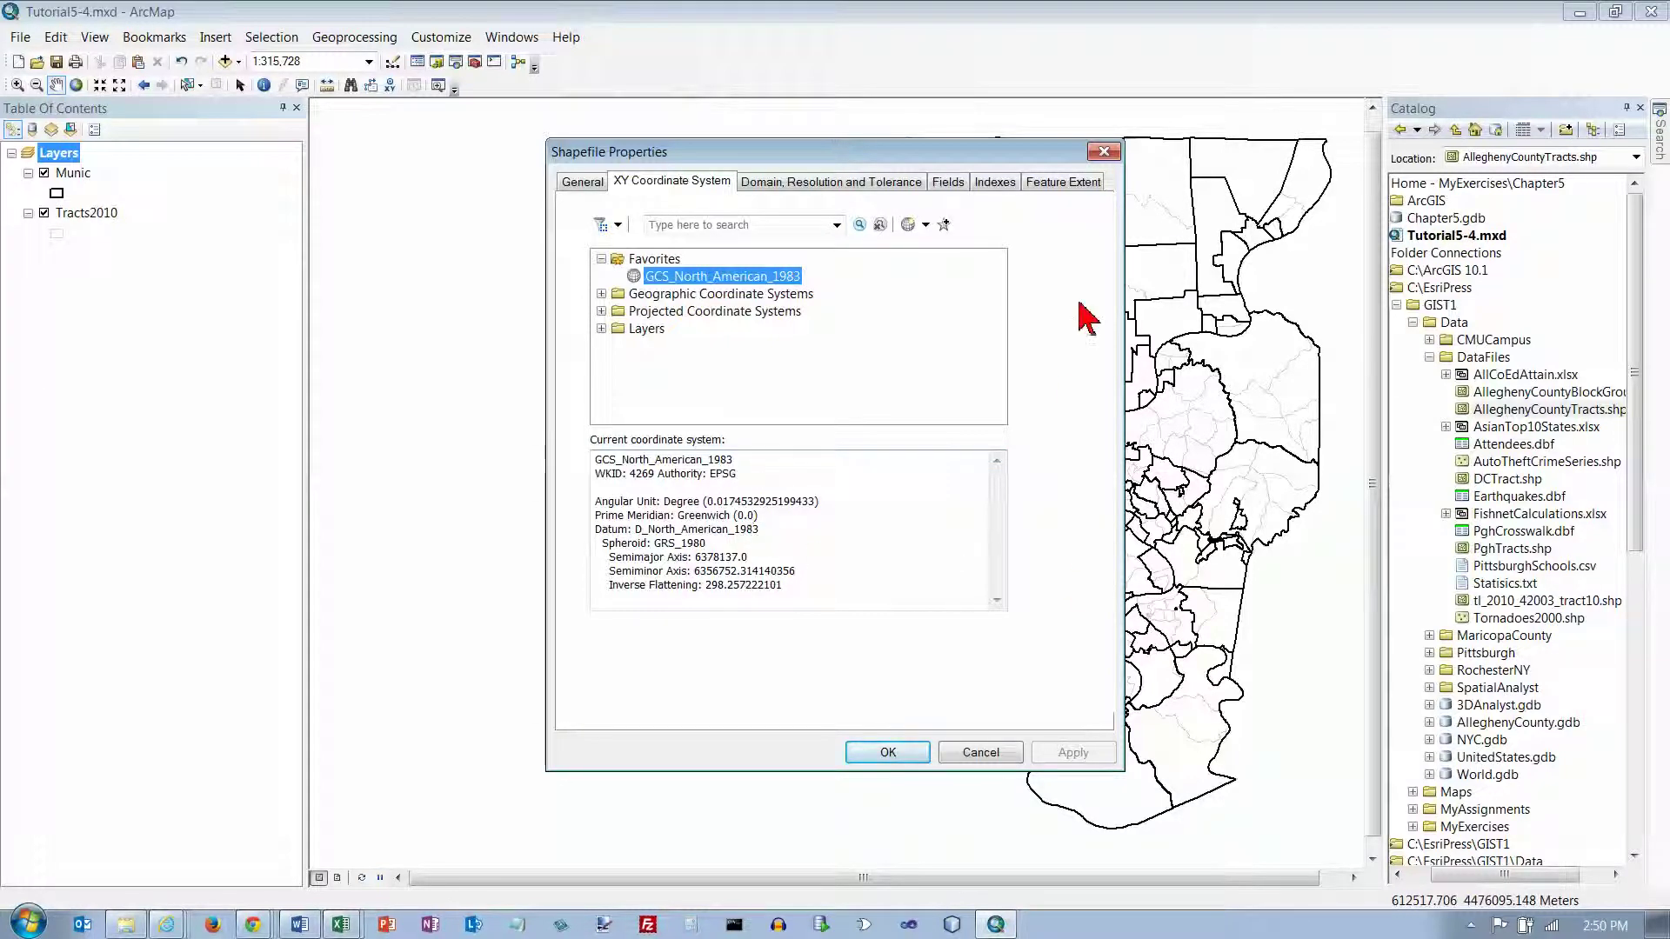
# Close the shapefile properties and add AlleghenyCountyTracts.shp to the map to check its alignment, removing the layer after the check.
pyautogui.click(913, 756)
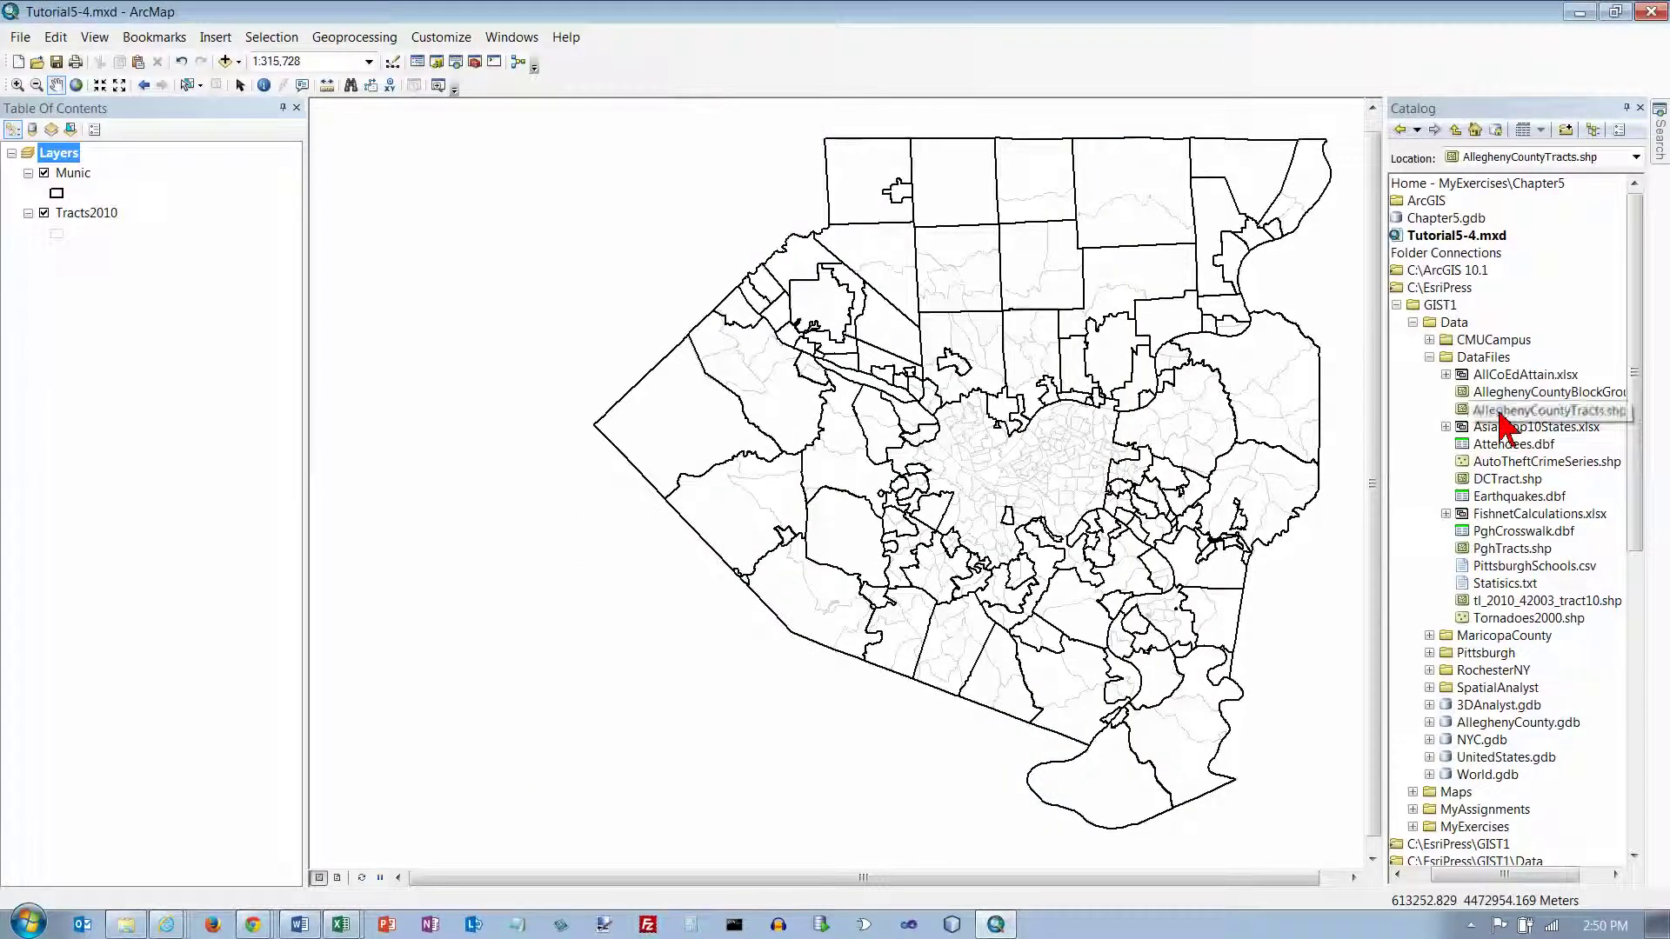
pyautogui.rightClick(1499, 410)
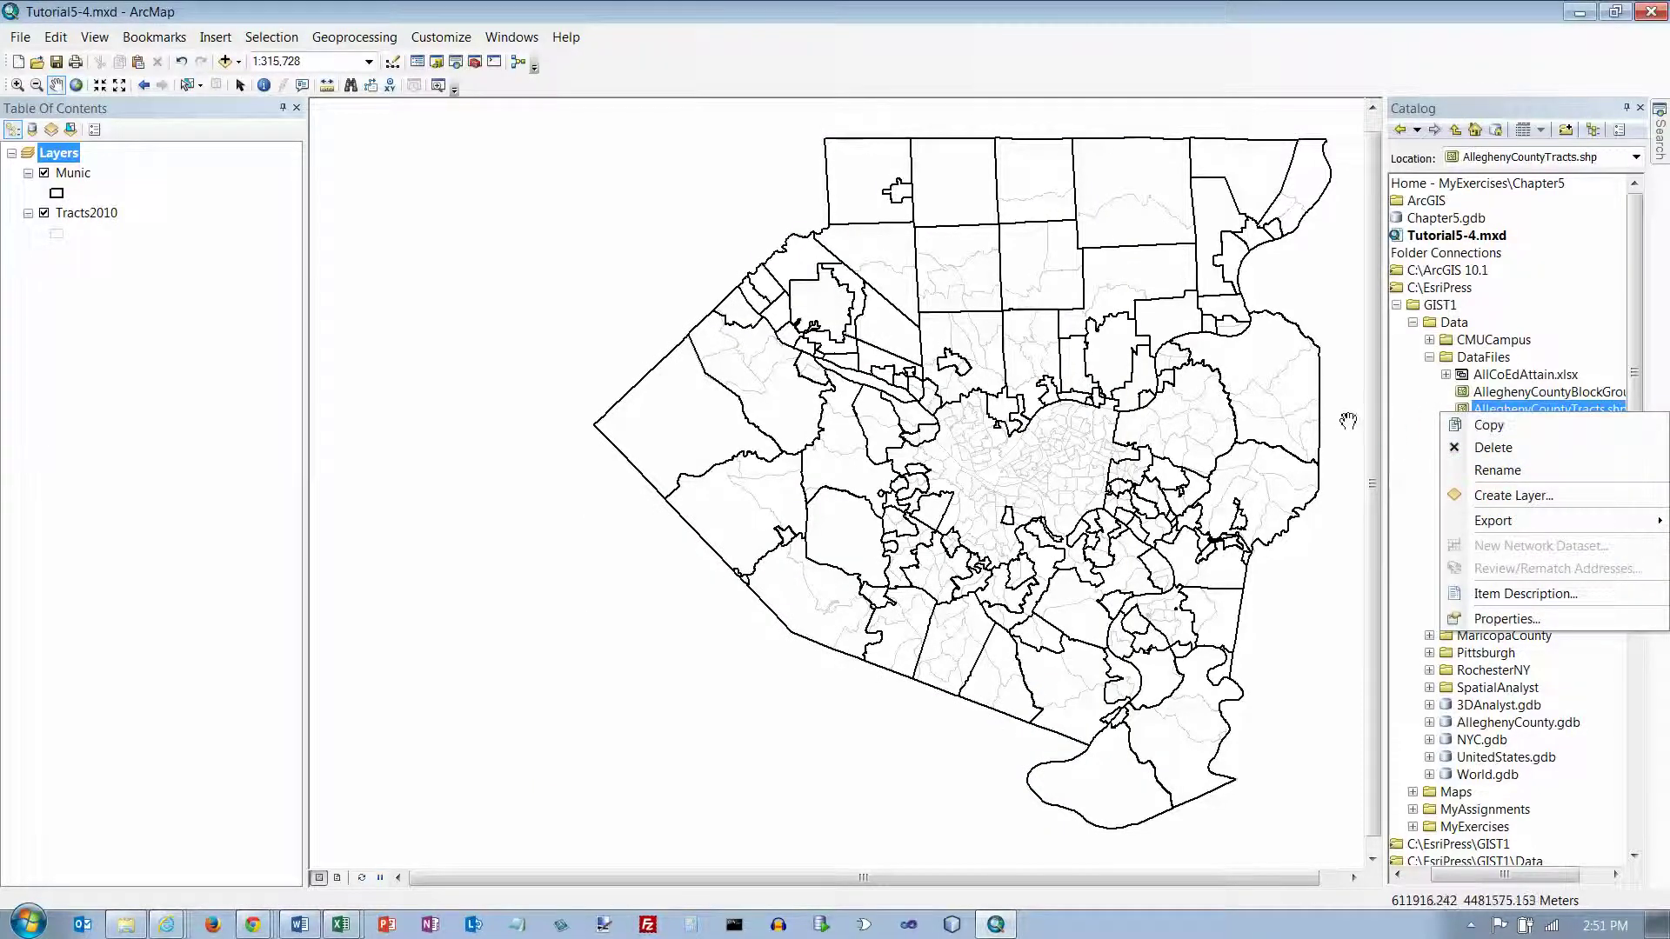
pyautogui.click(1489, 426)
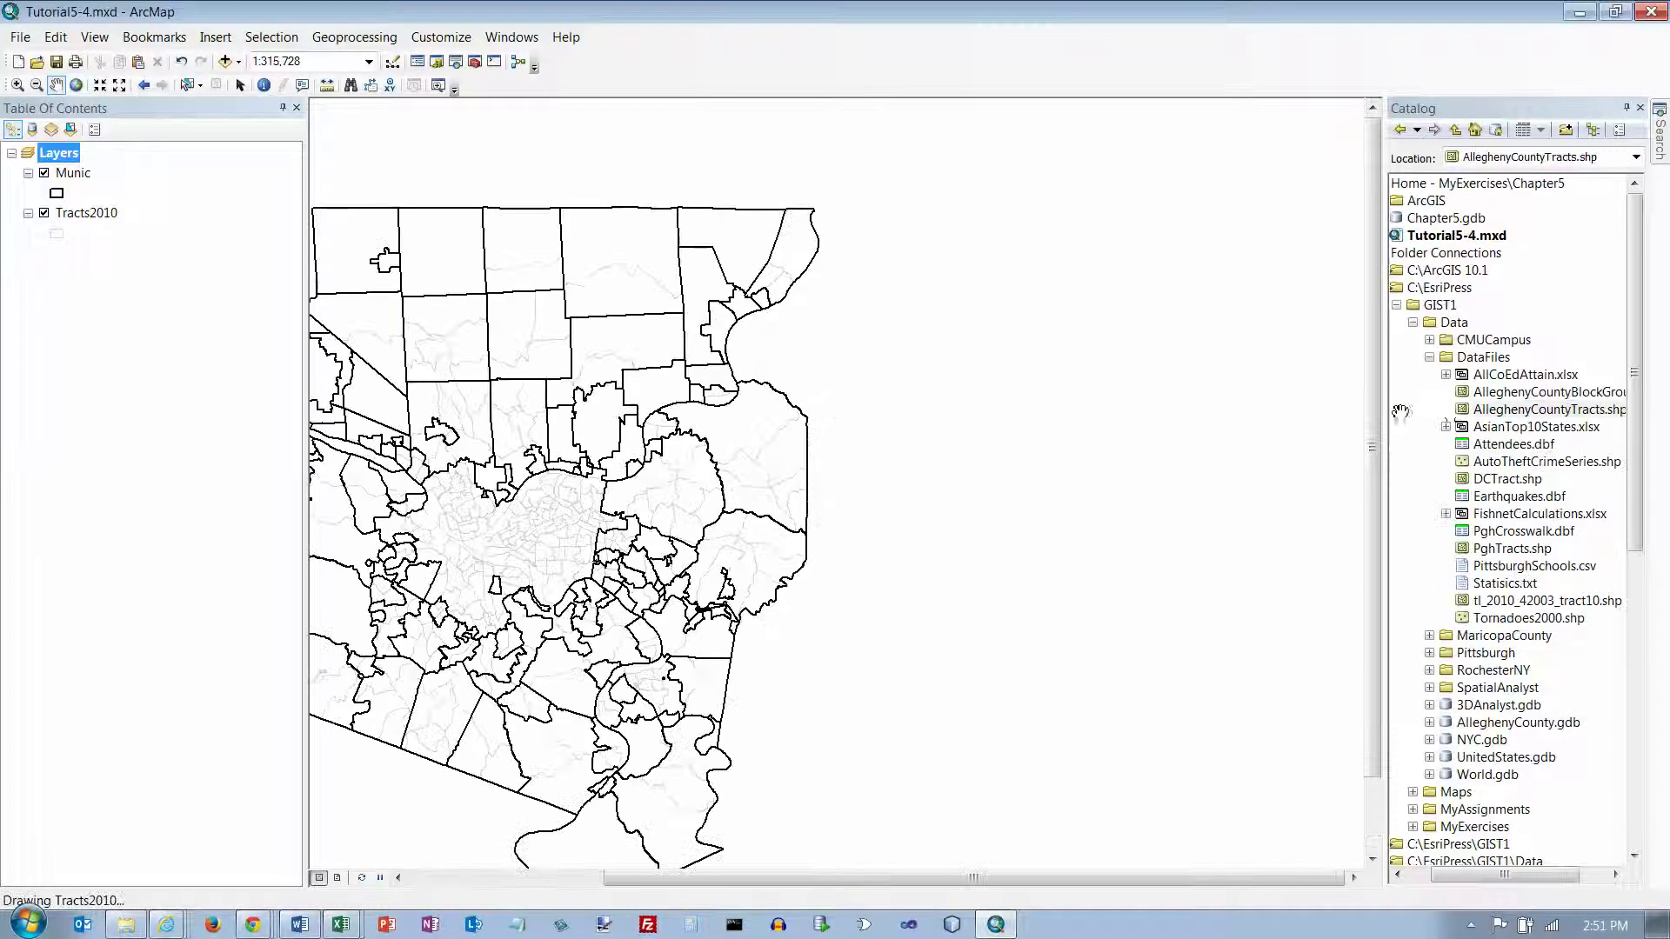
pyautogui.click(76, 85)
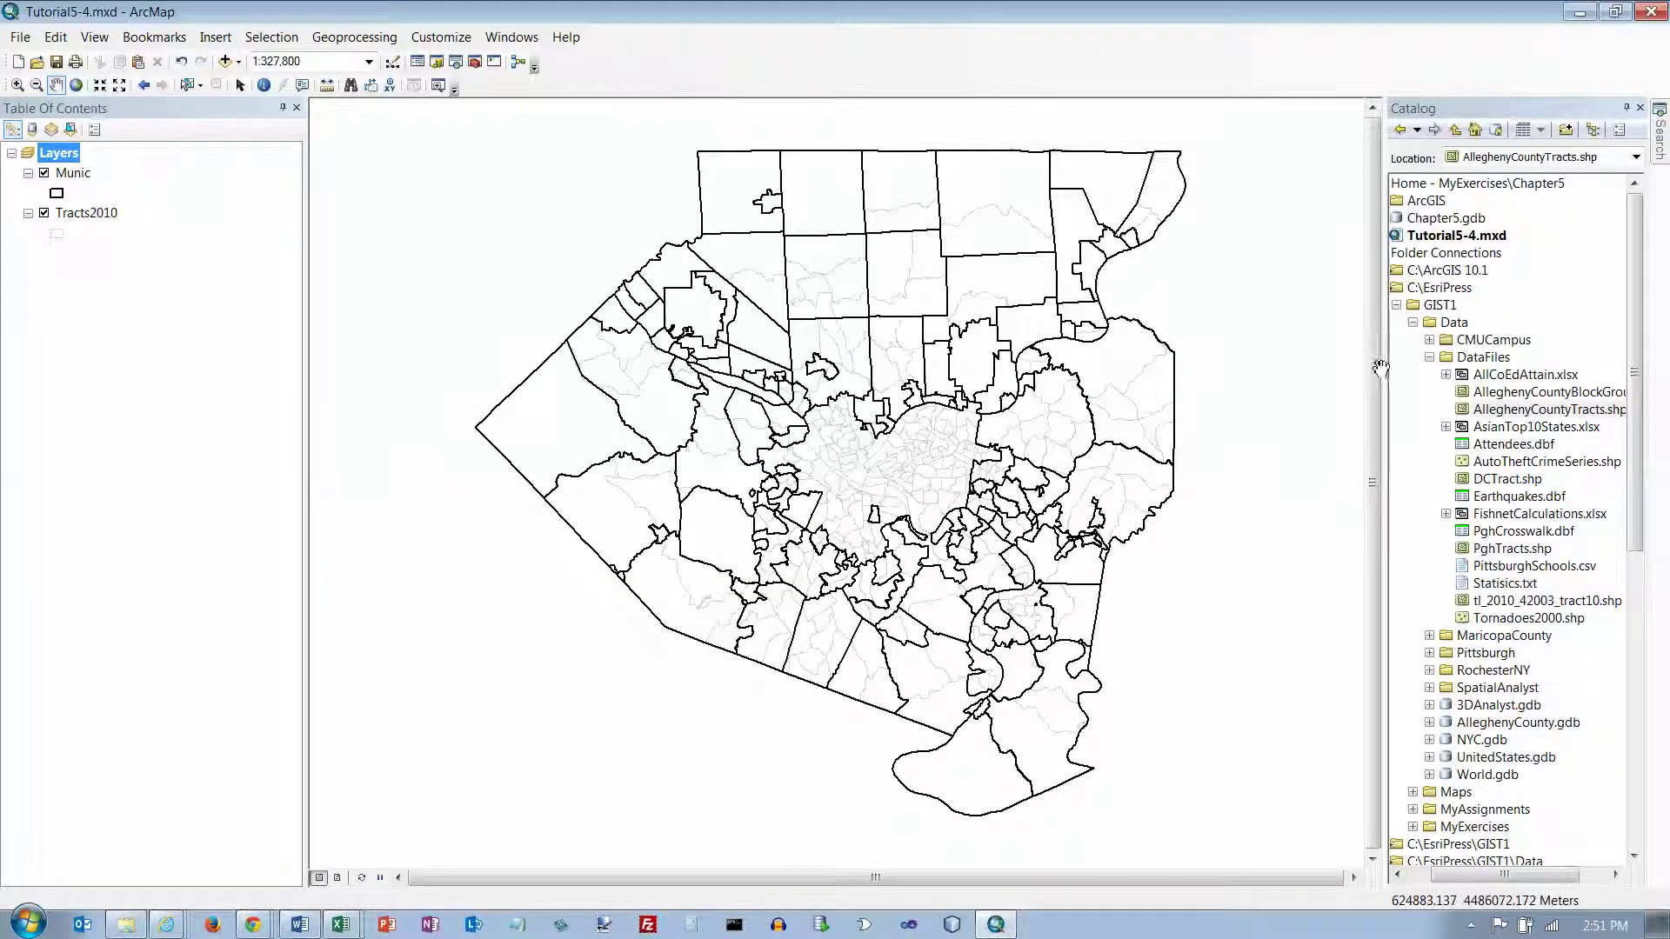
pyautogui.moveTo(1530, 410); pyautogui.dragTo(1246, 513)
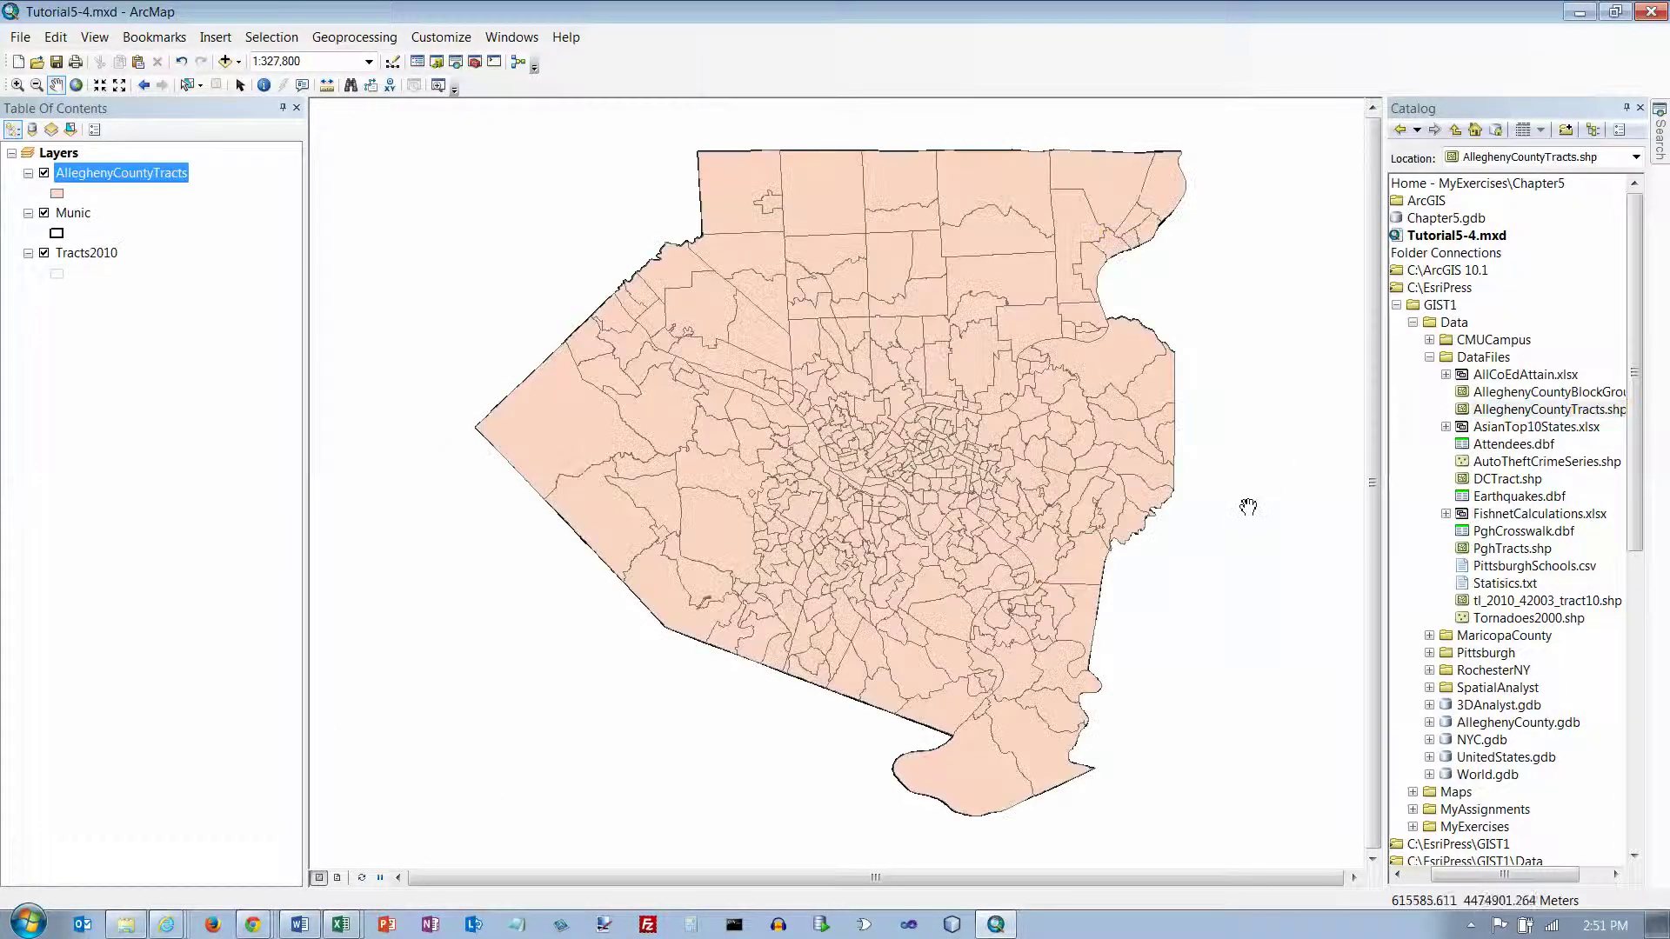
pyautogui.rightClick(159, 180)
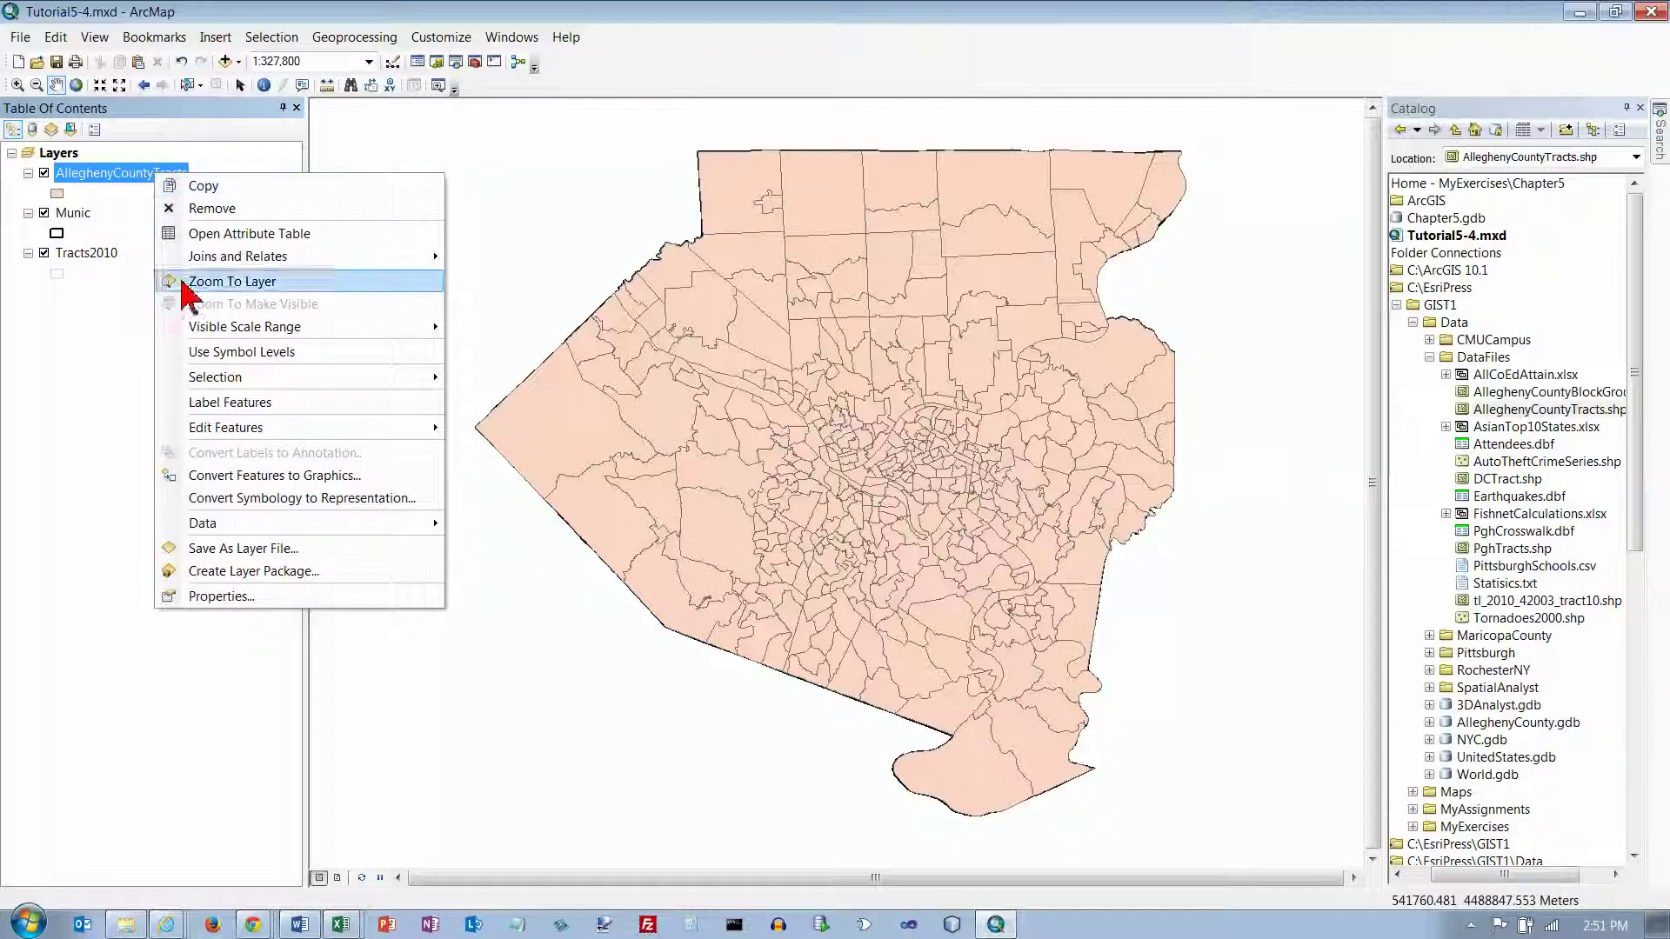
pyautogui.click(227, 211)
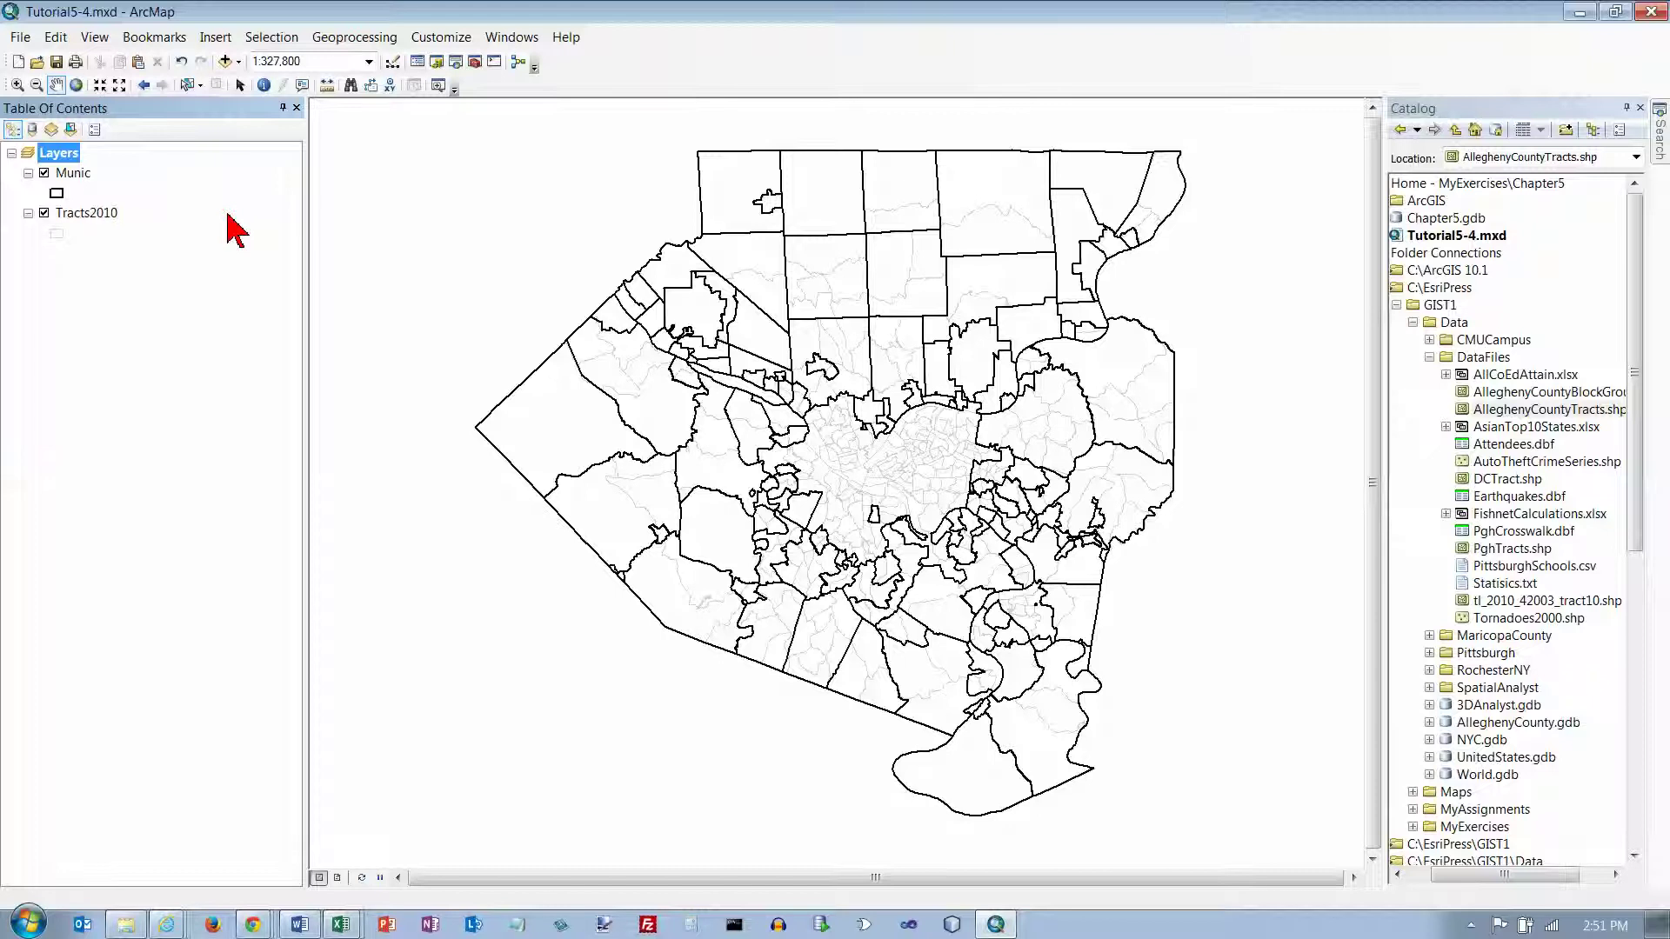